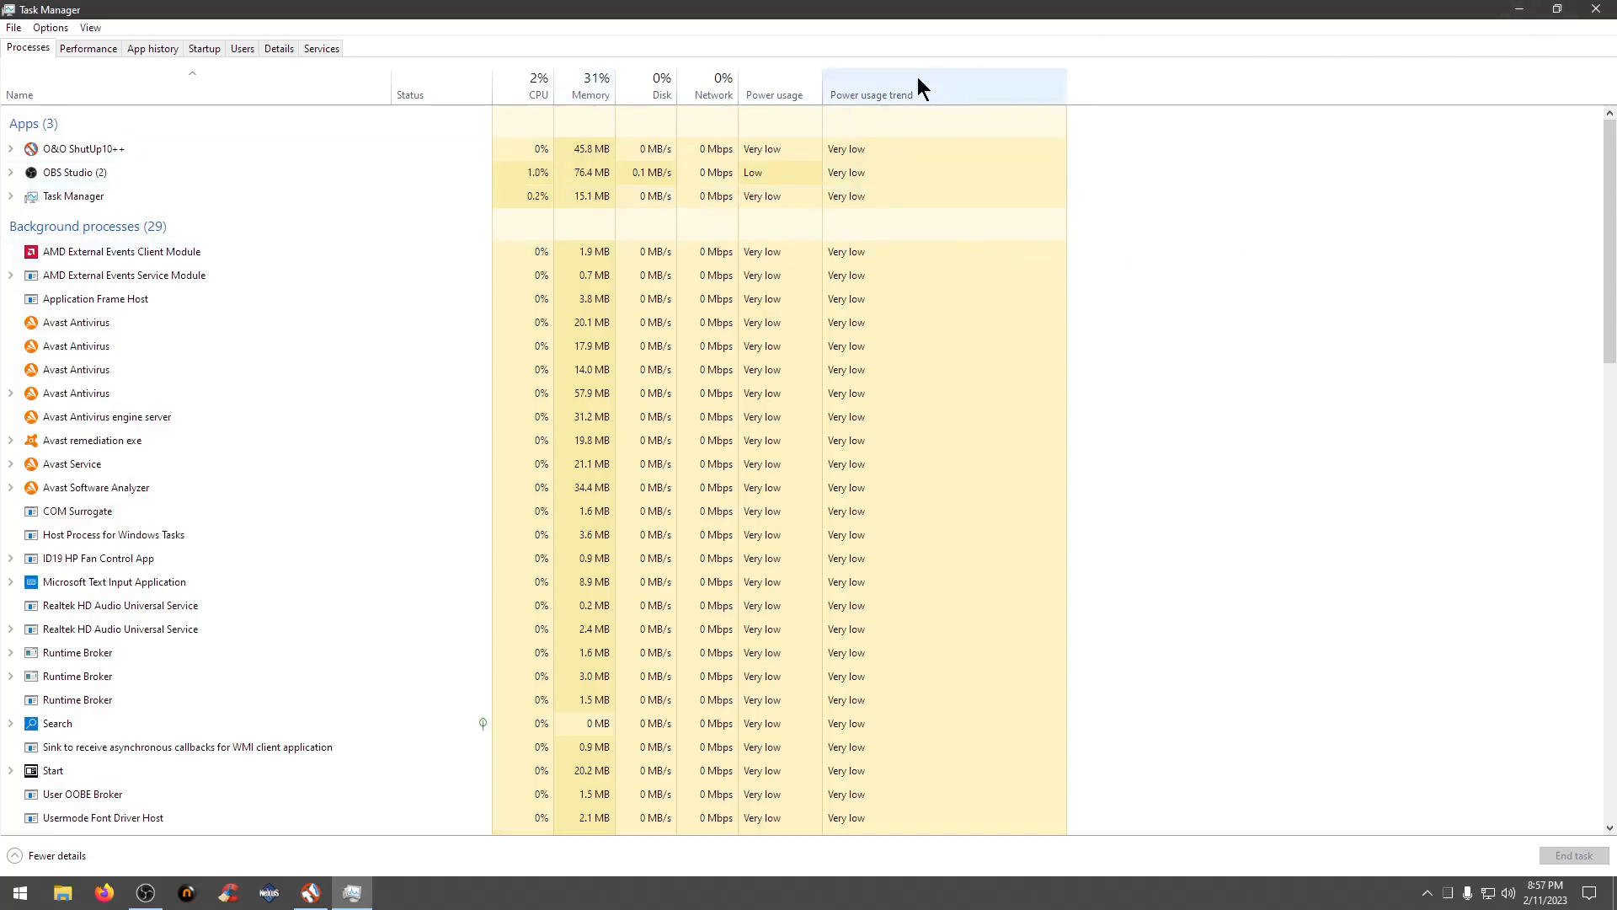
- Close Task Manager and switch to Firefox, ready to enter a web search
left_click(1597, 11)
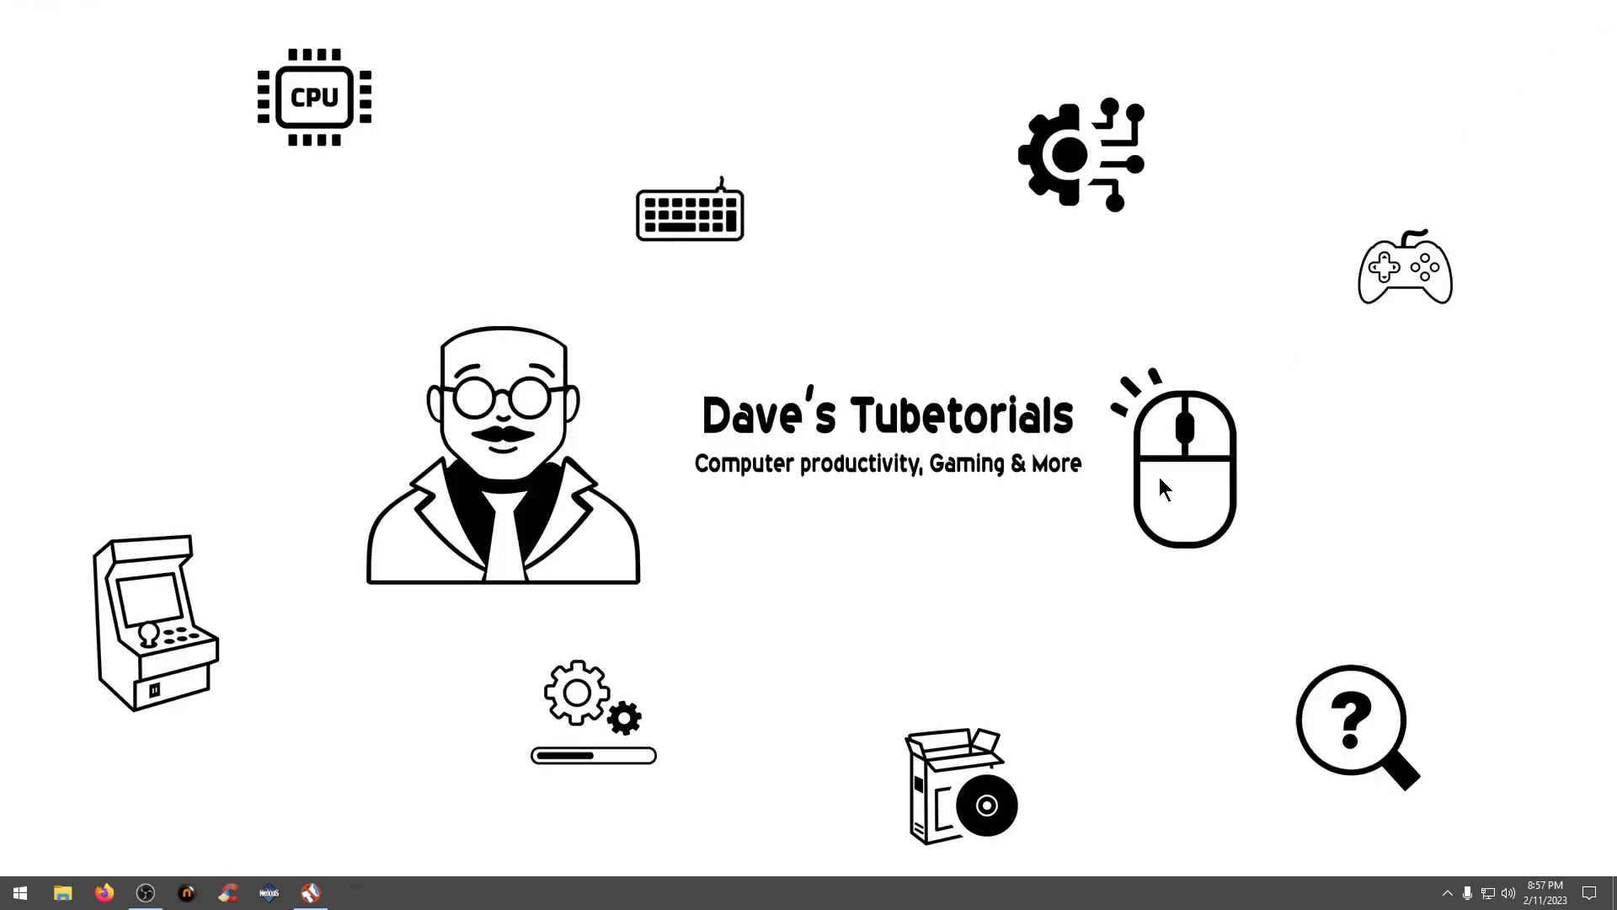
left_click(316, 897)
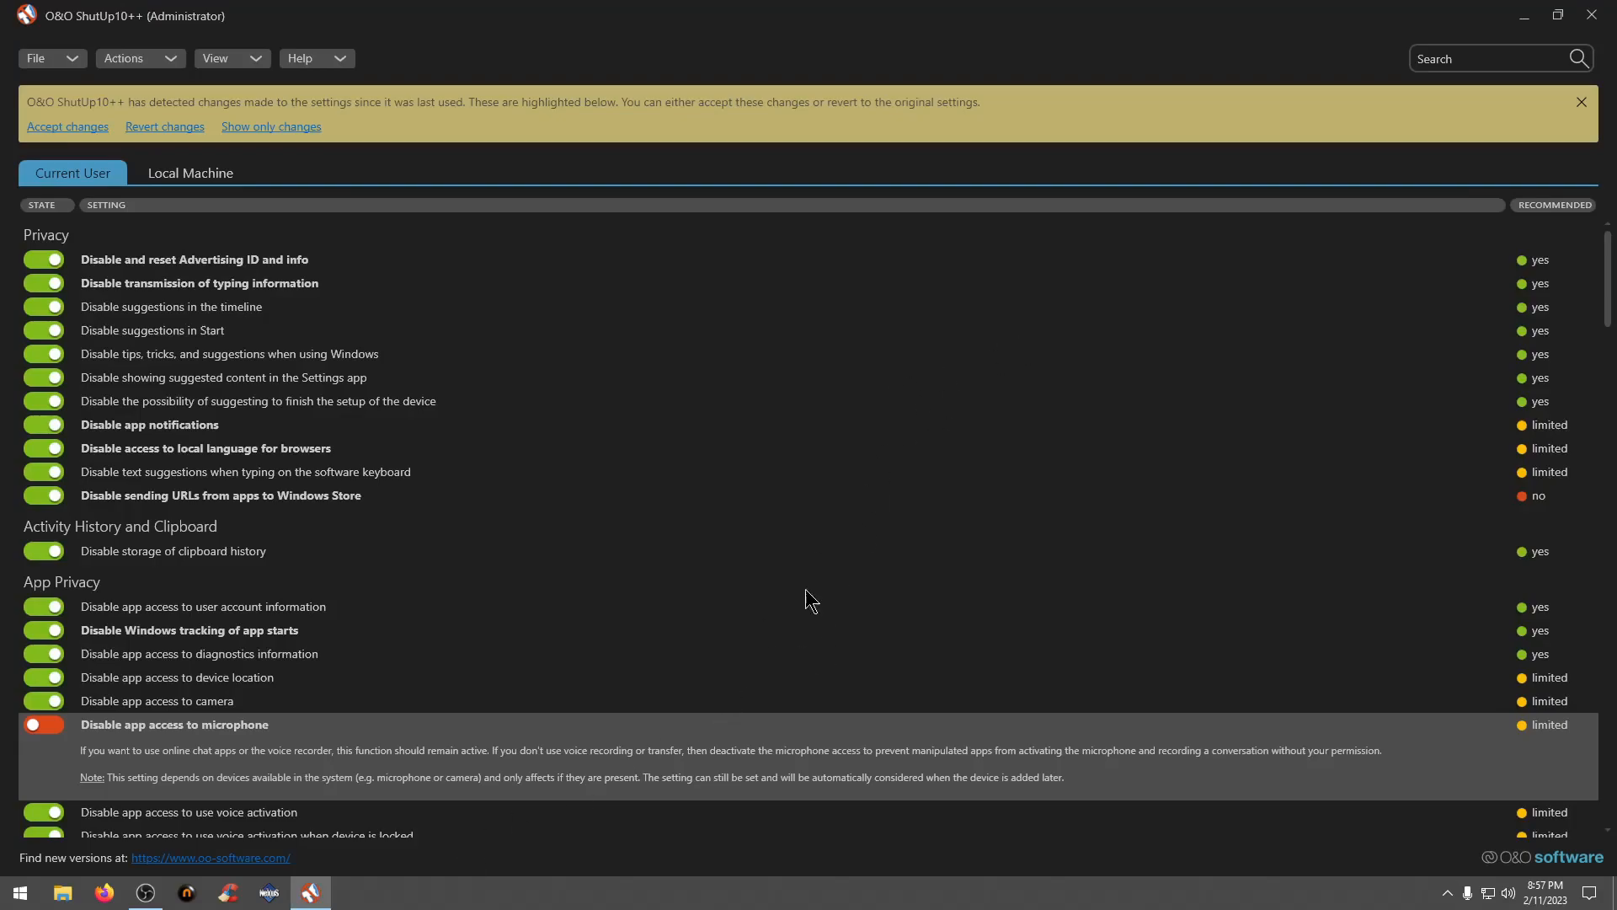
left_click(104, 894)
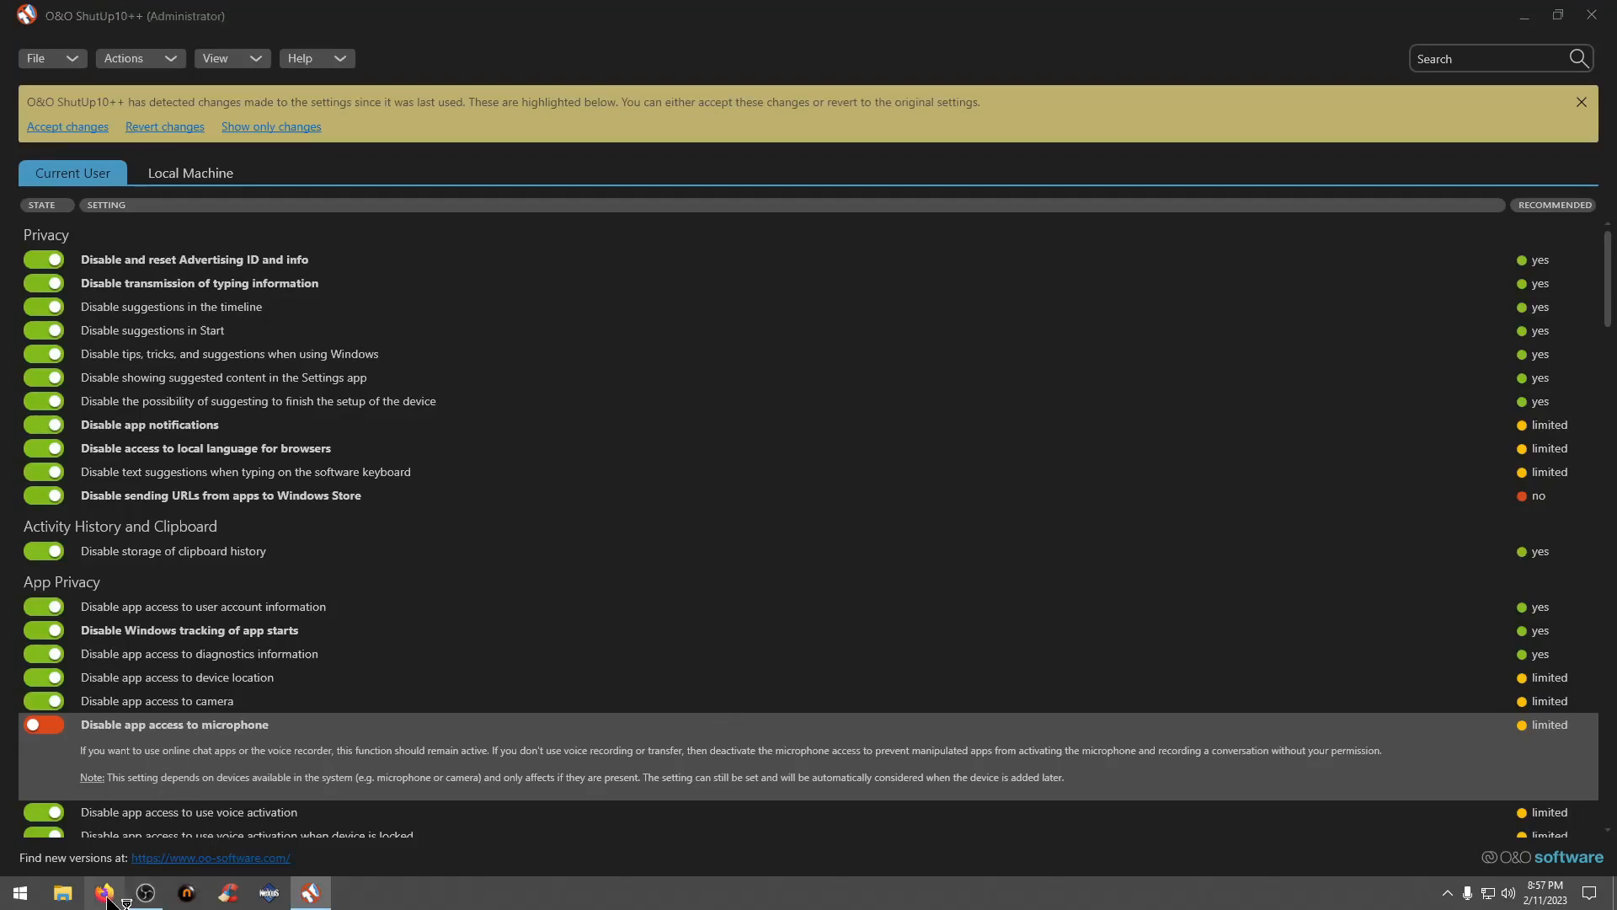
left_click(720, 464)
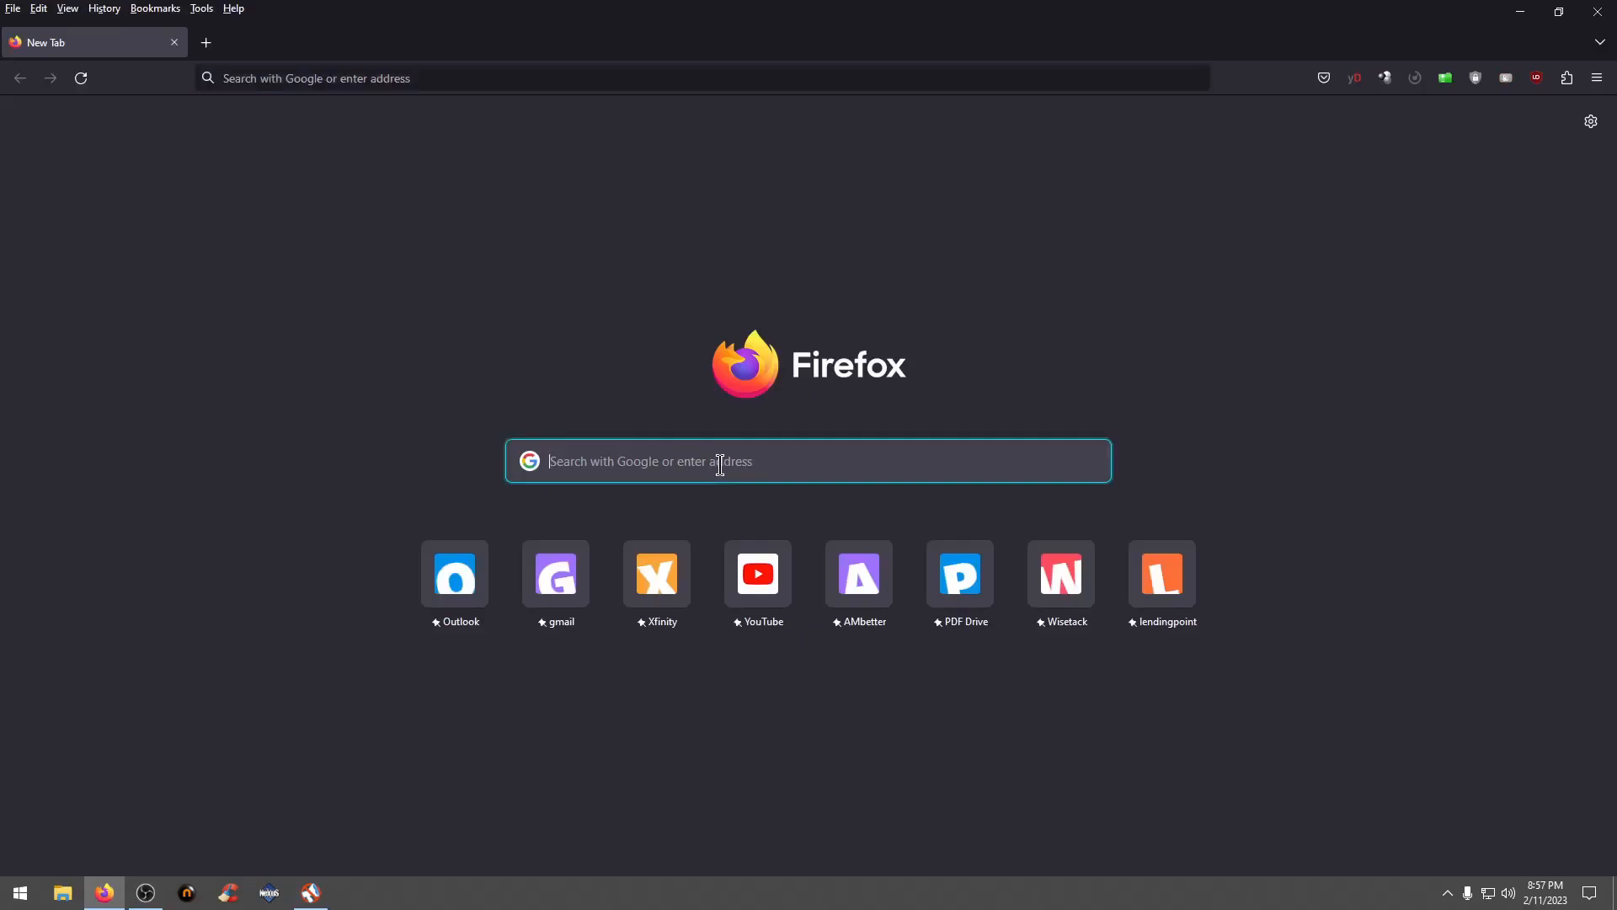
type("like")
key("BackSpace")
key("BackSpace")
key("BackSpace")
key("BackSpace")
key("BackSpace")
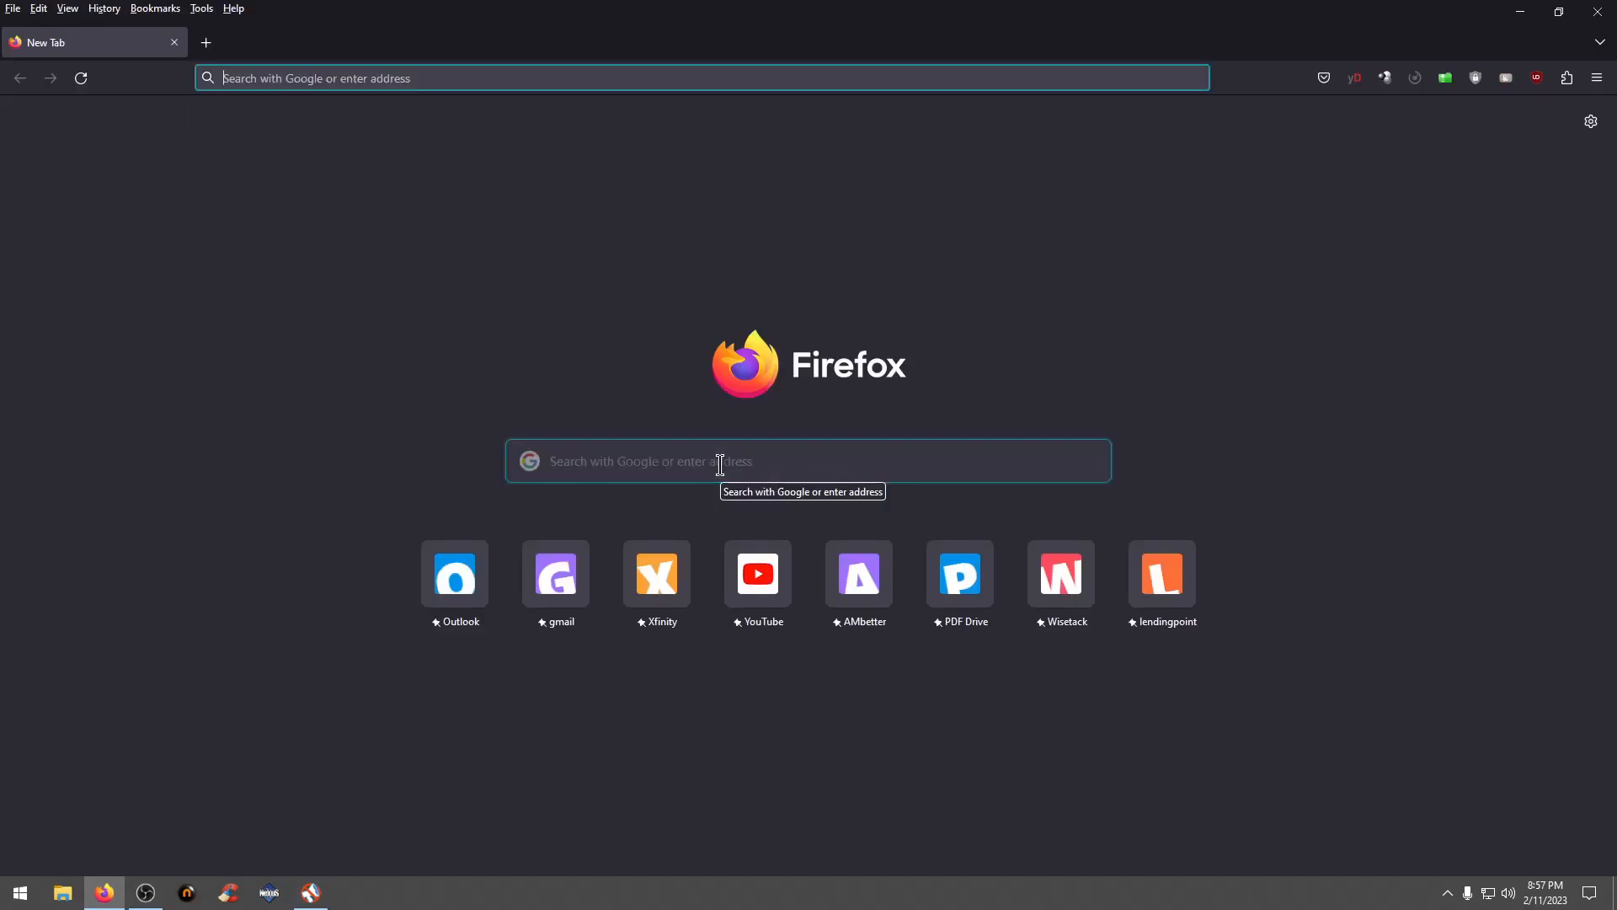
type("q and")
key("BackSpace")
key("BackSpace")
key("BackSpace")
key("BackSpace")
key("BackSpace")
key("BackSpace")
- Search the web for "o and o shutup"
type("o and ")
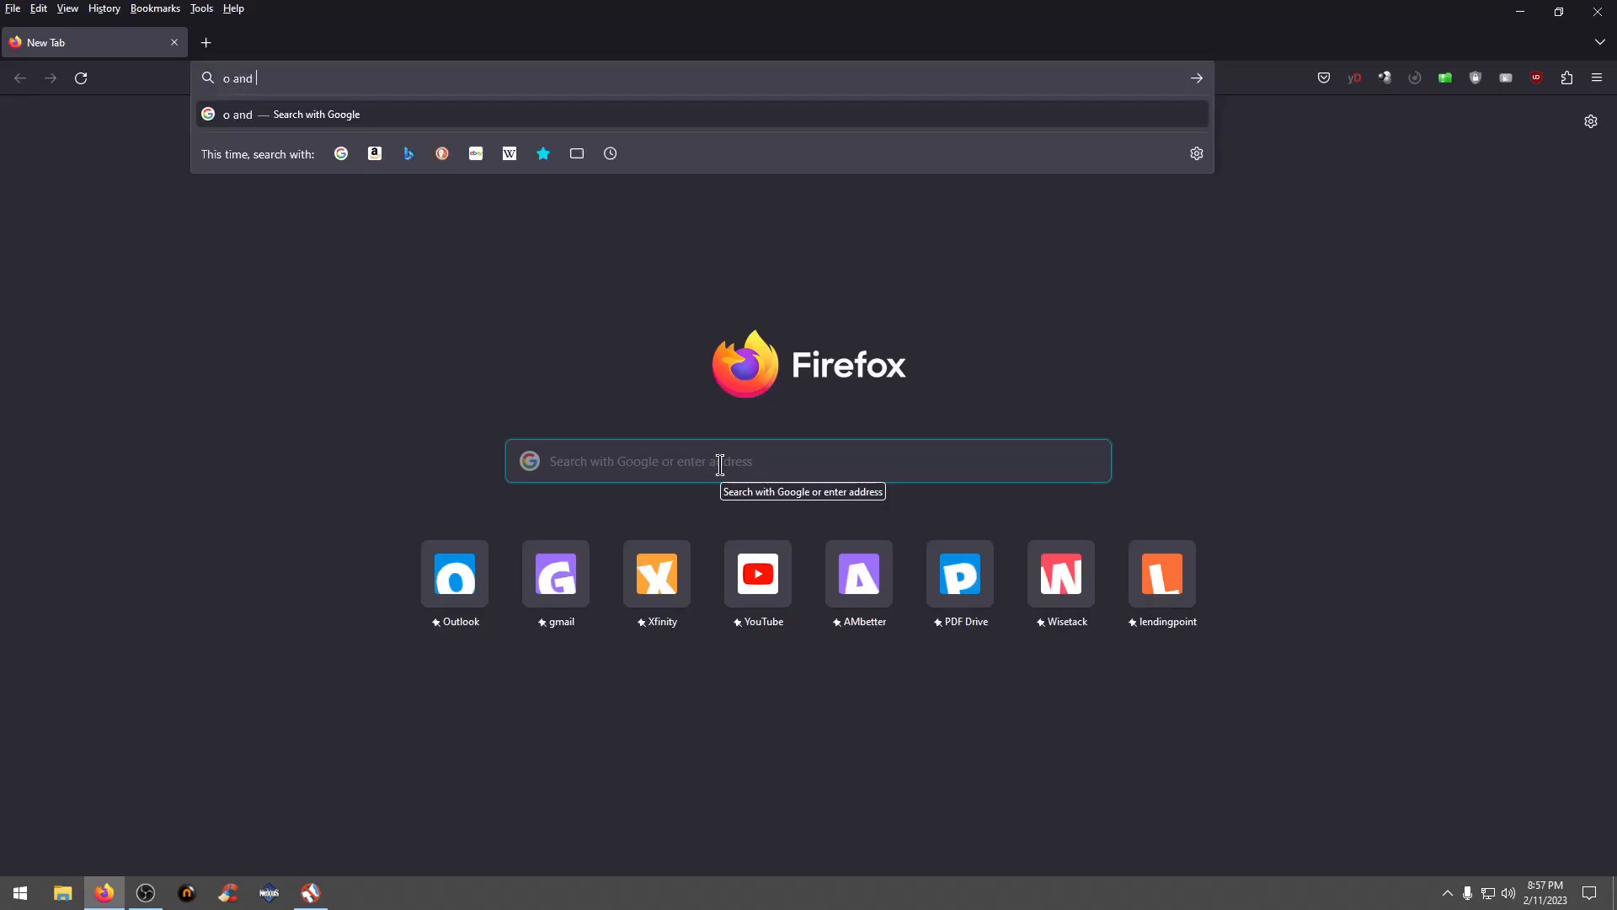
type("o shutup")
key("Return")
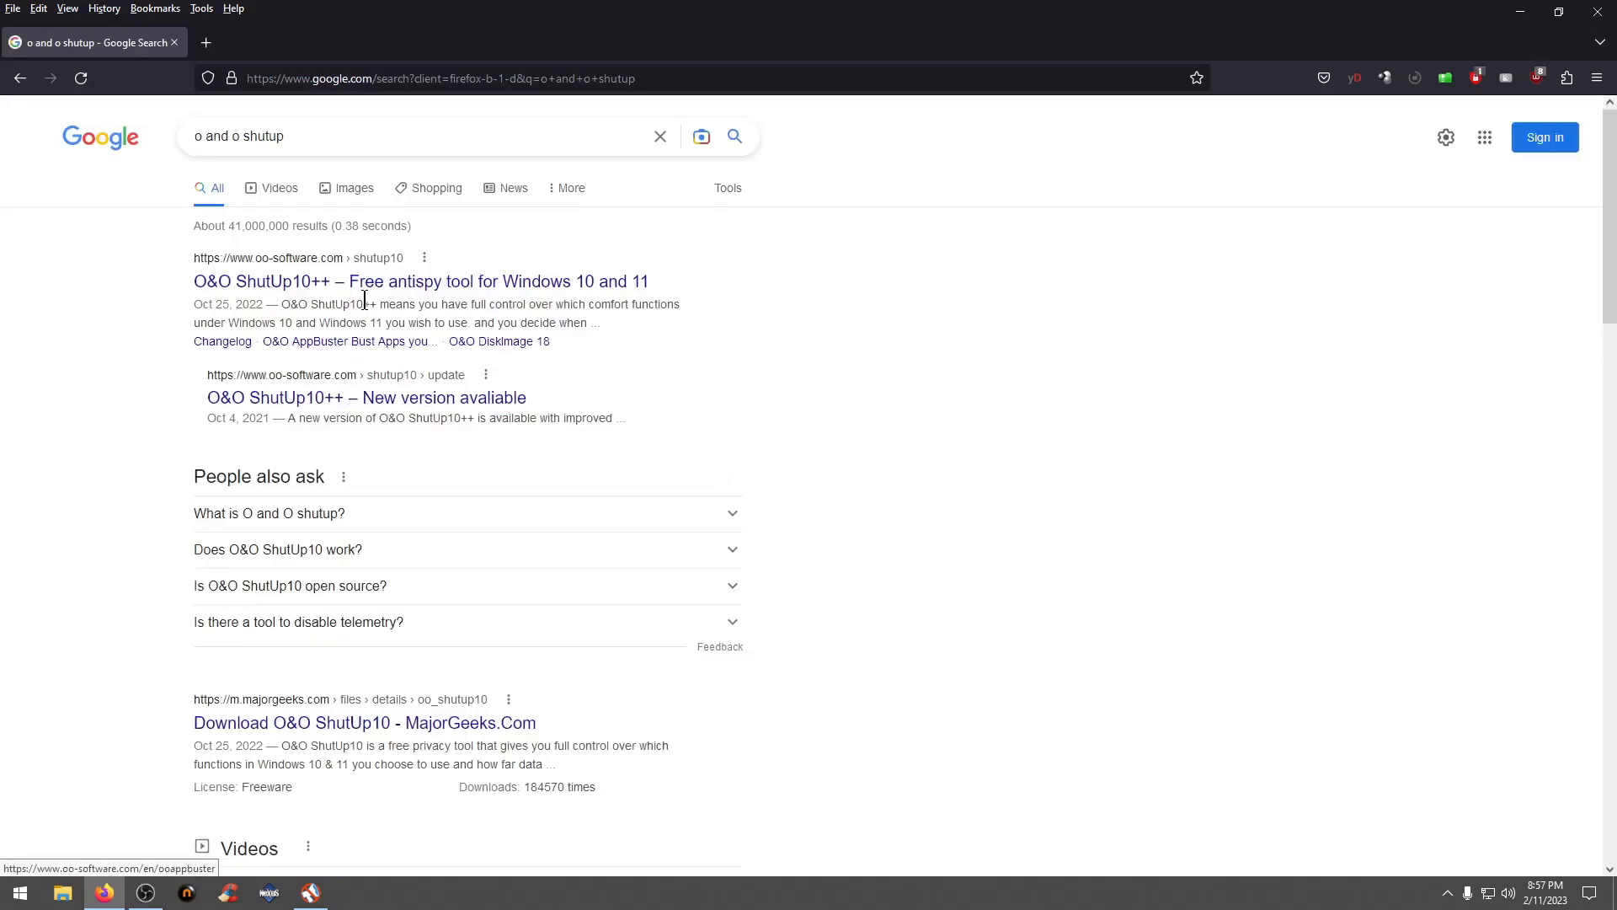
- Open the official O&O ShutUp10++ page on oo-software.com and download OOSU10 to the Downloads folder
left_click(455, 283)
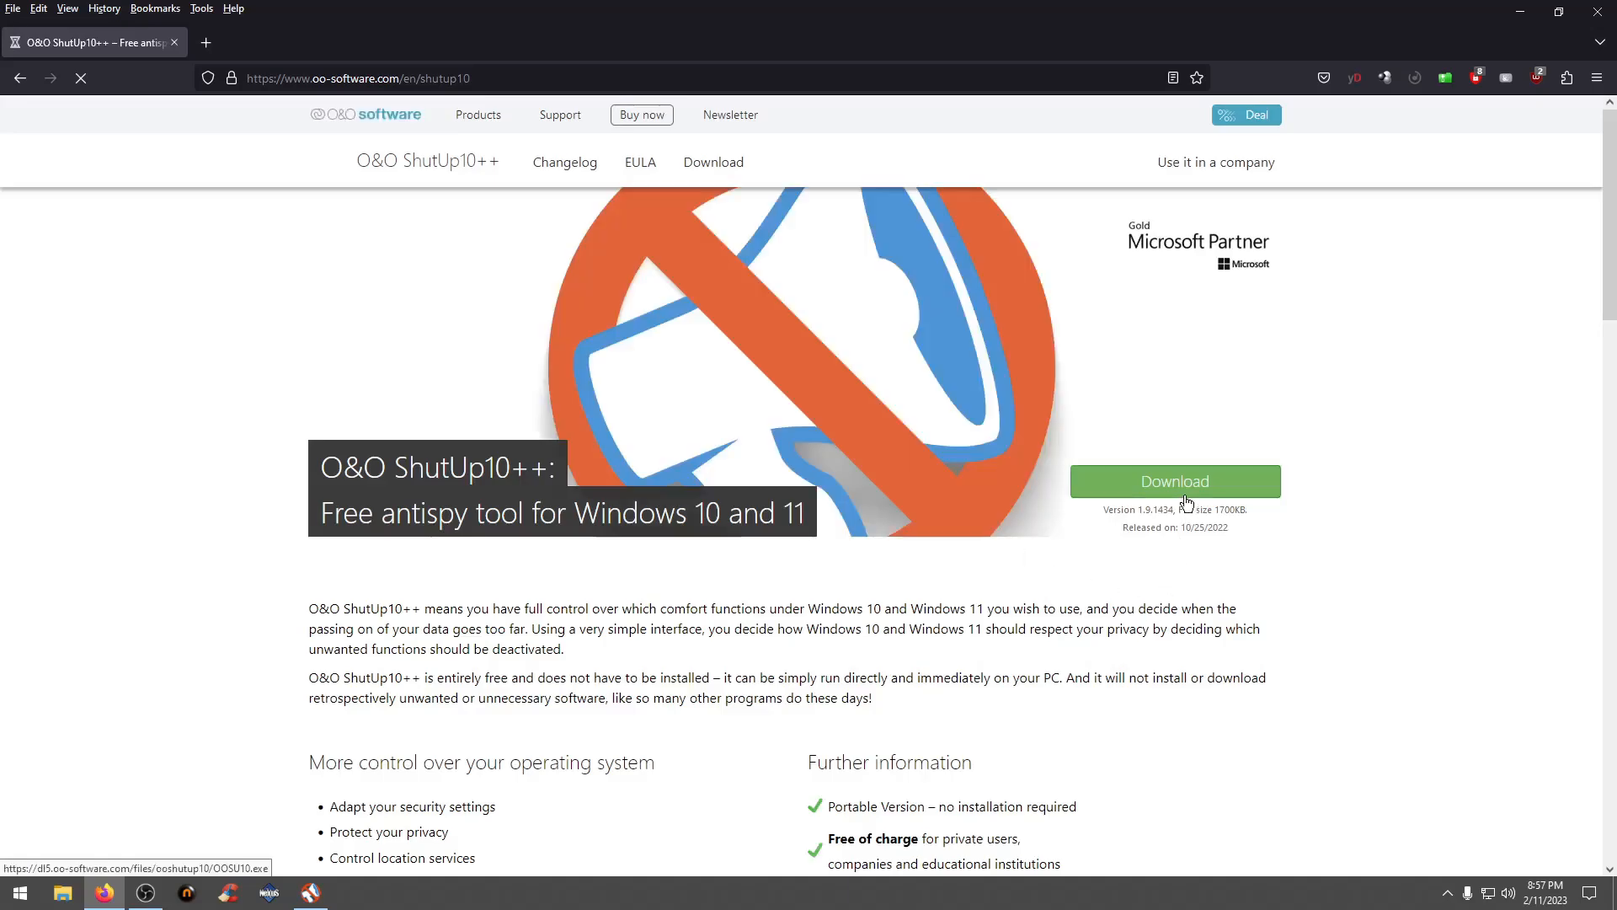
left_click(1270, 487)
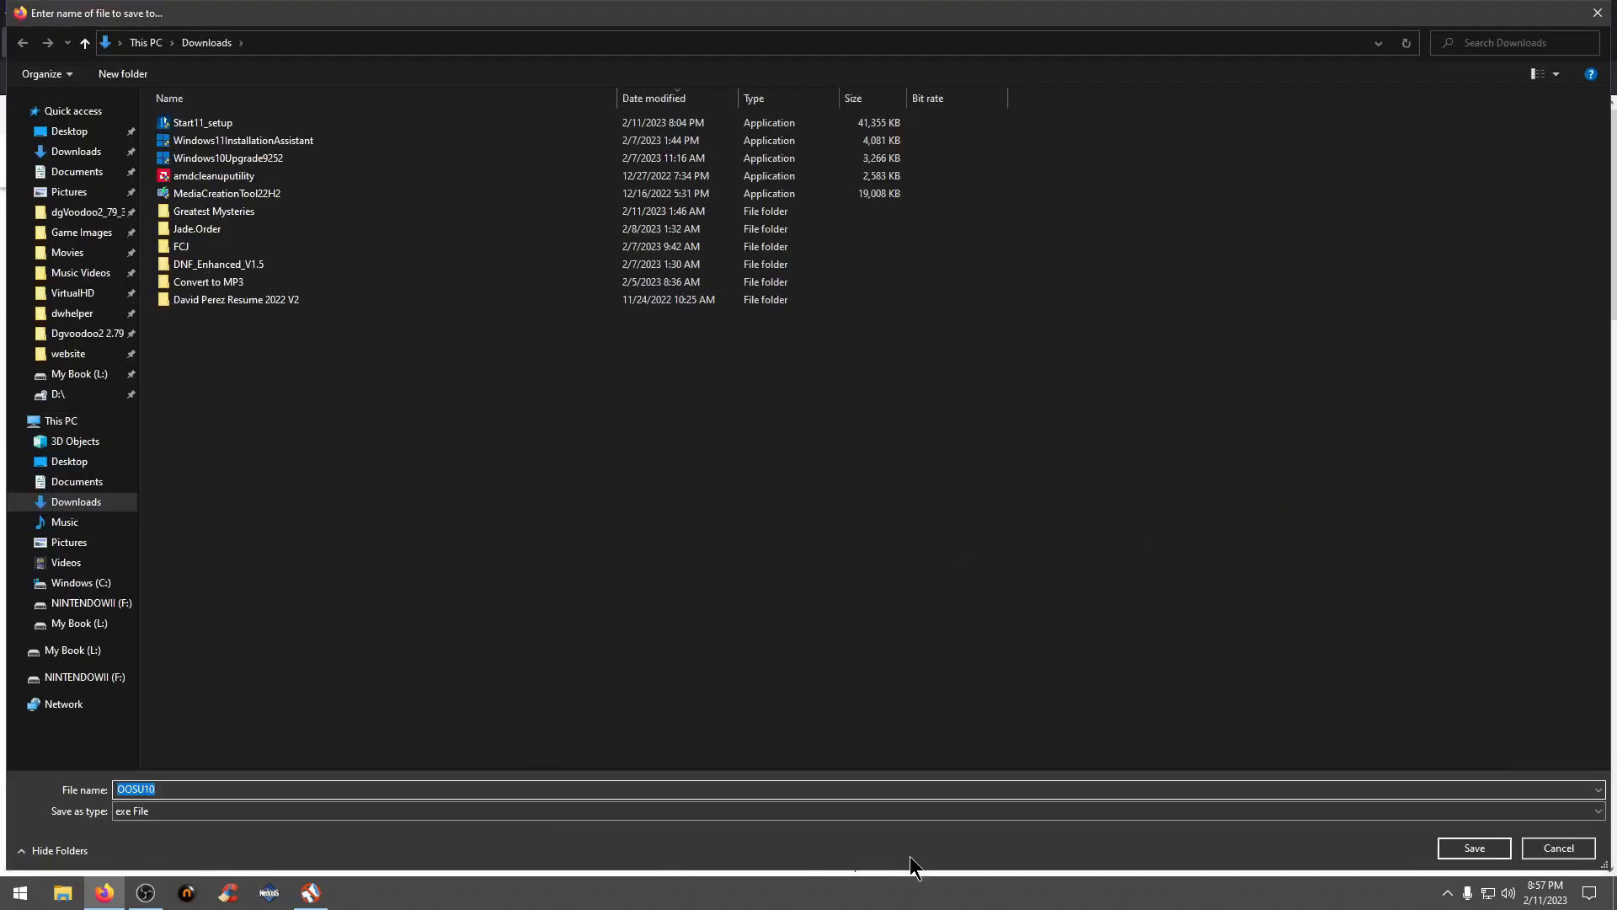
left_click(1499, 858)
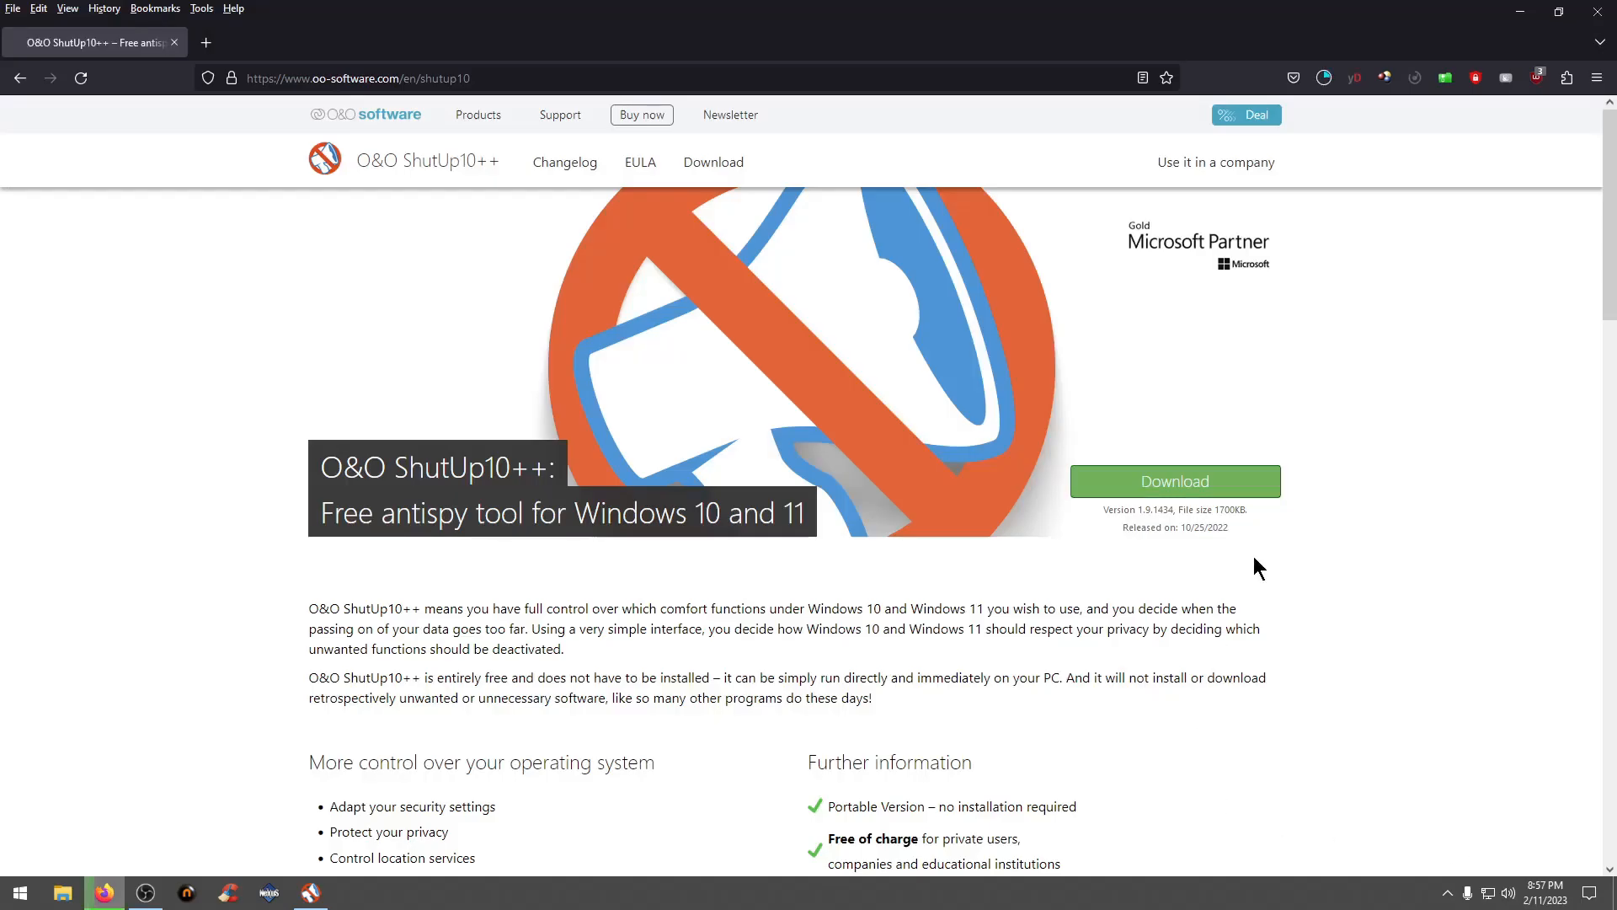
- Find OOSU10.exe in the browser's download list and show it in its folder
left_click(203, 9)
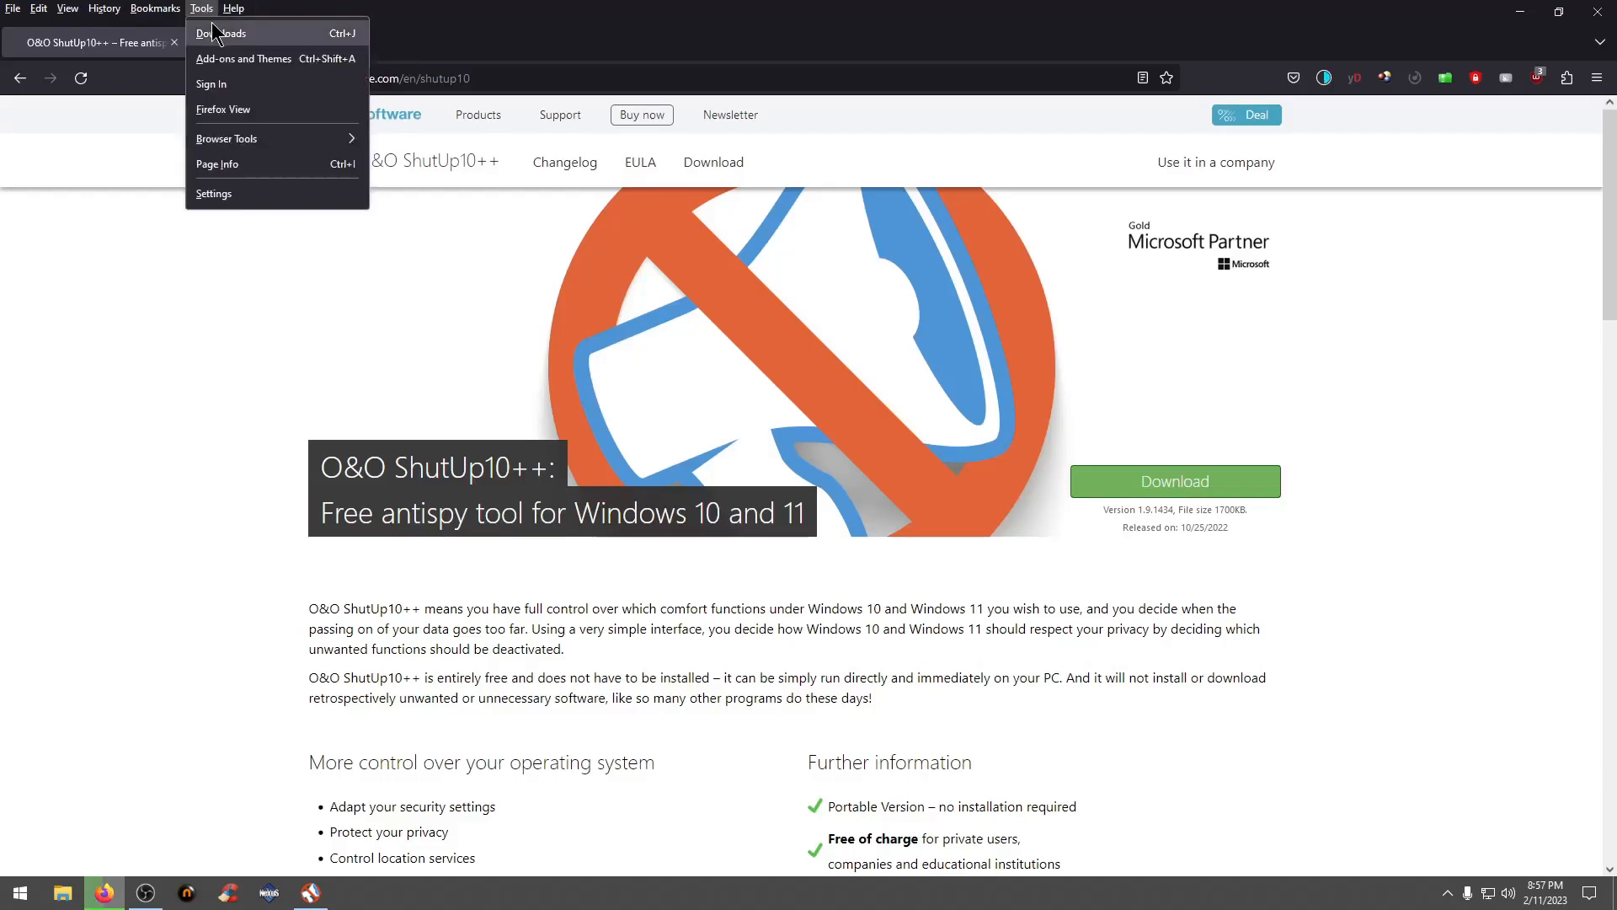
left_click(219, 34)
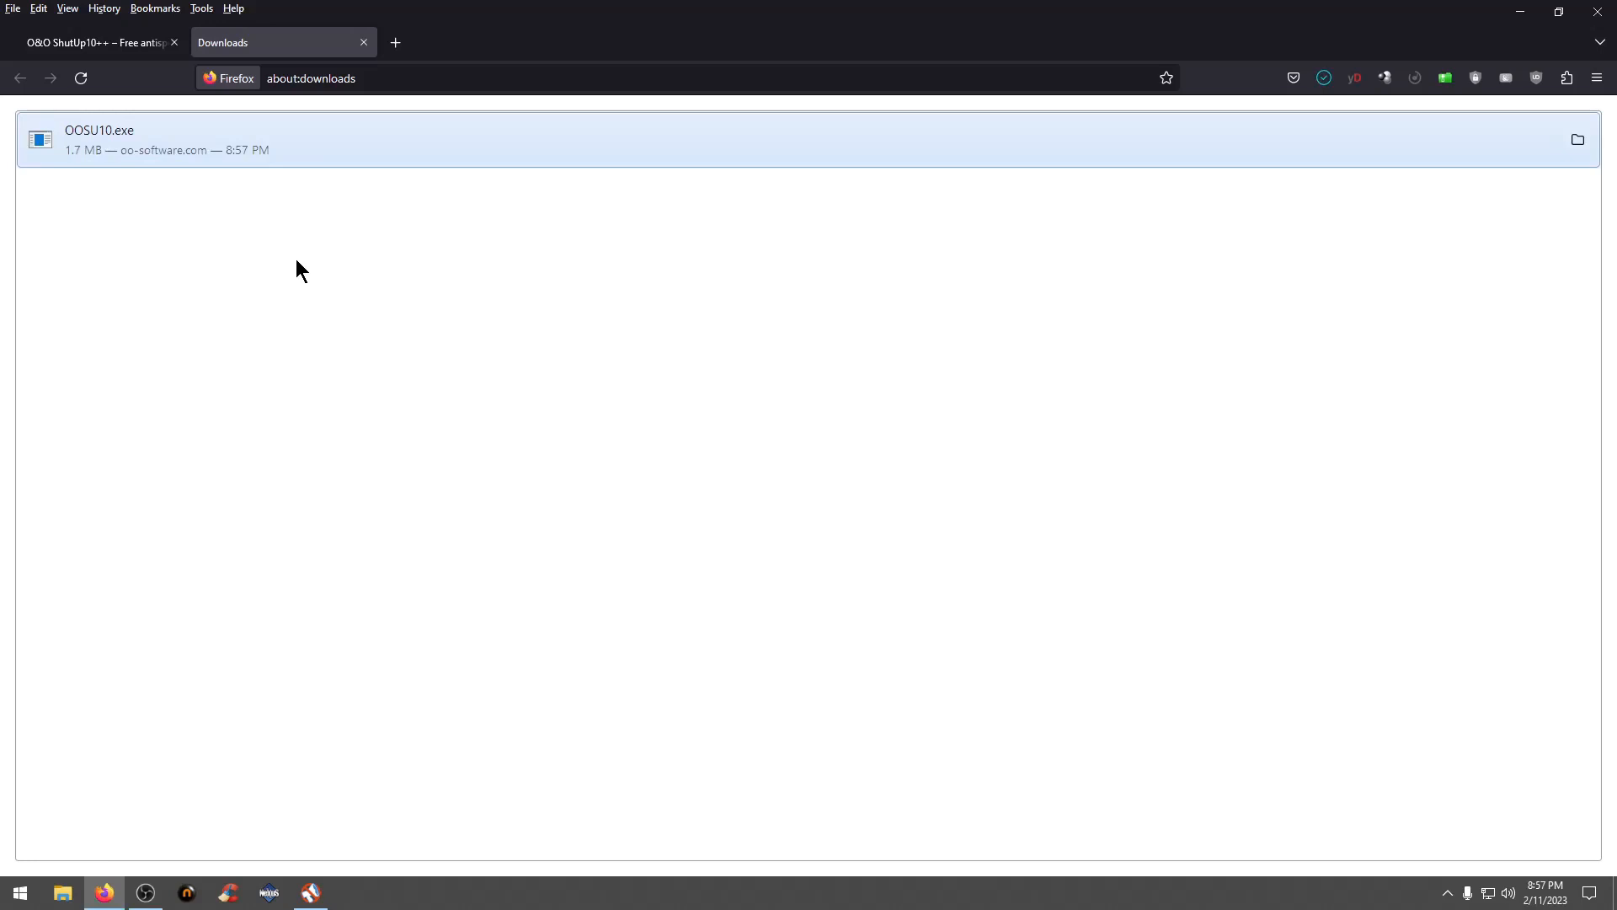
right_click(101, 145)
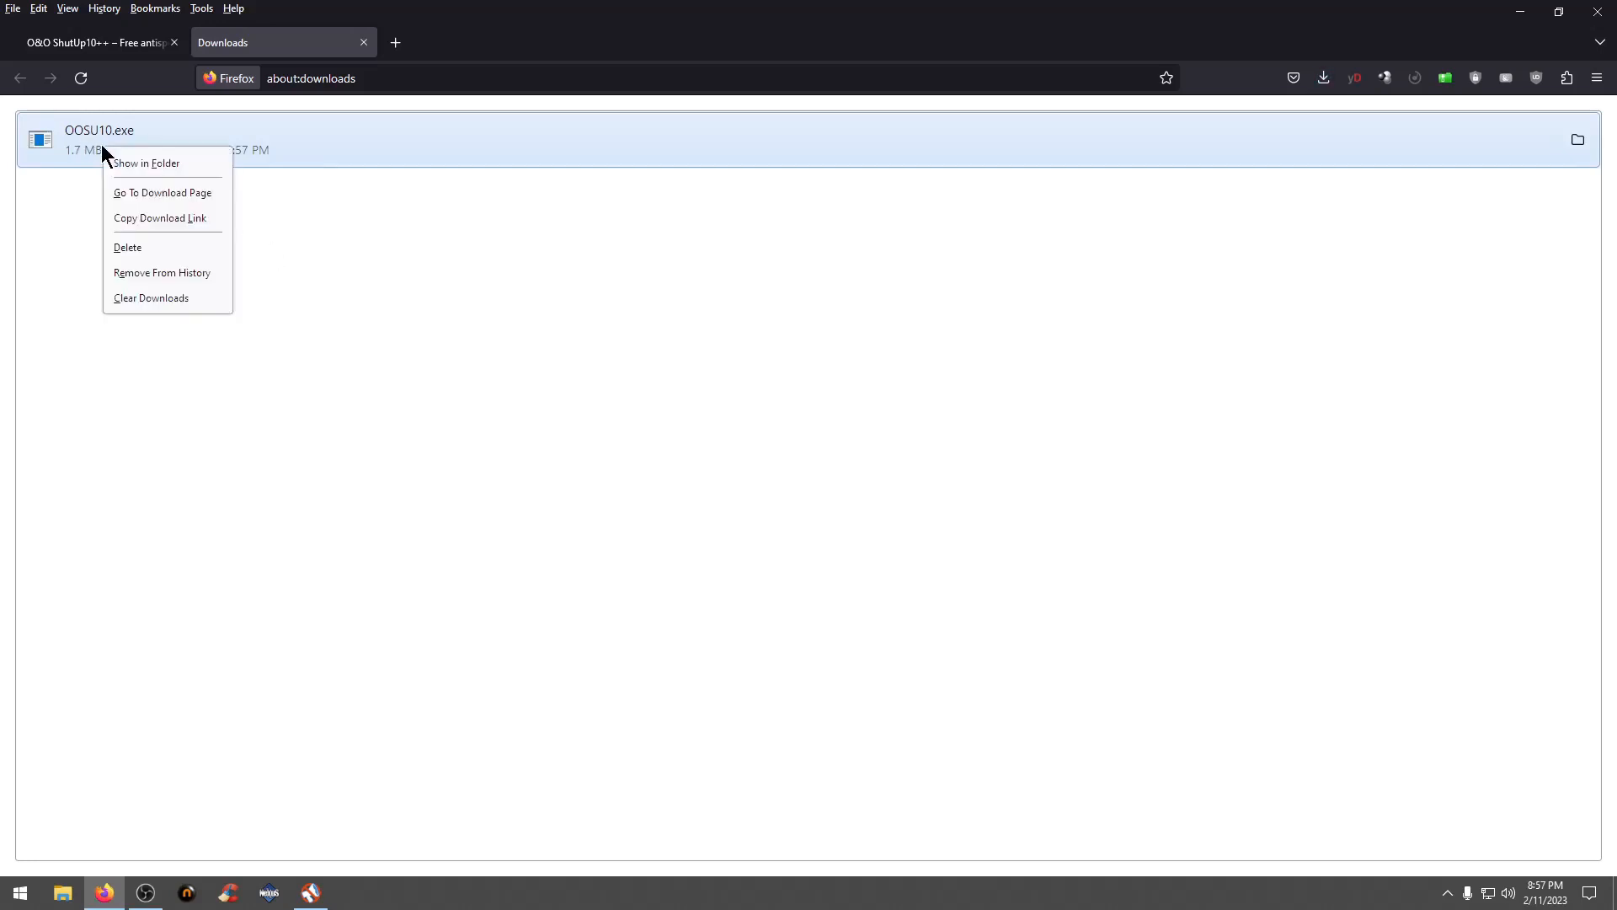
left_click(147, 163)
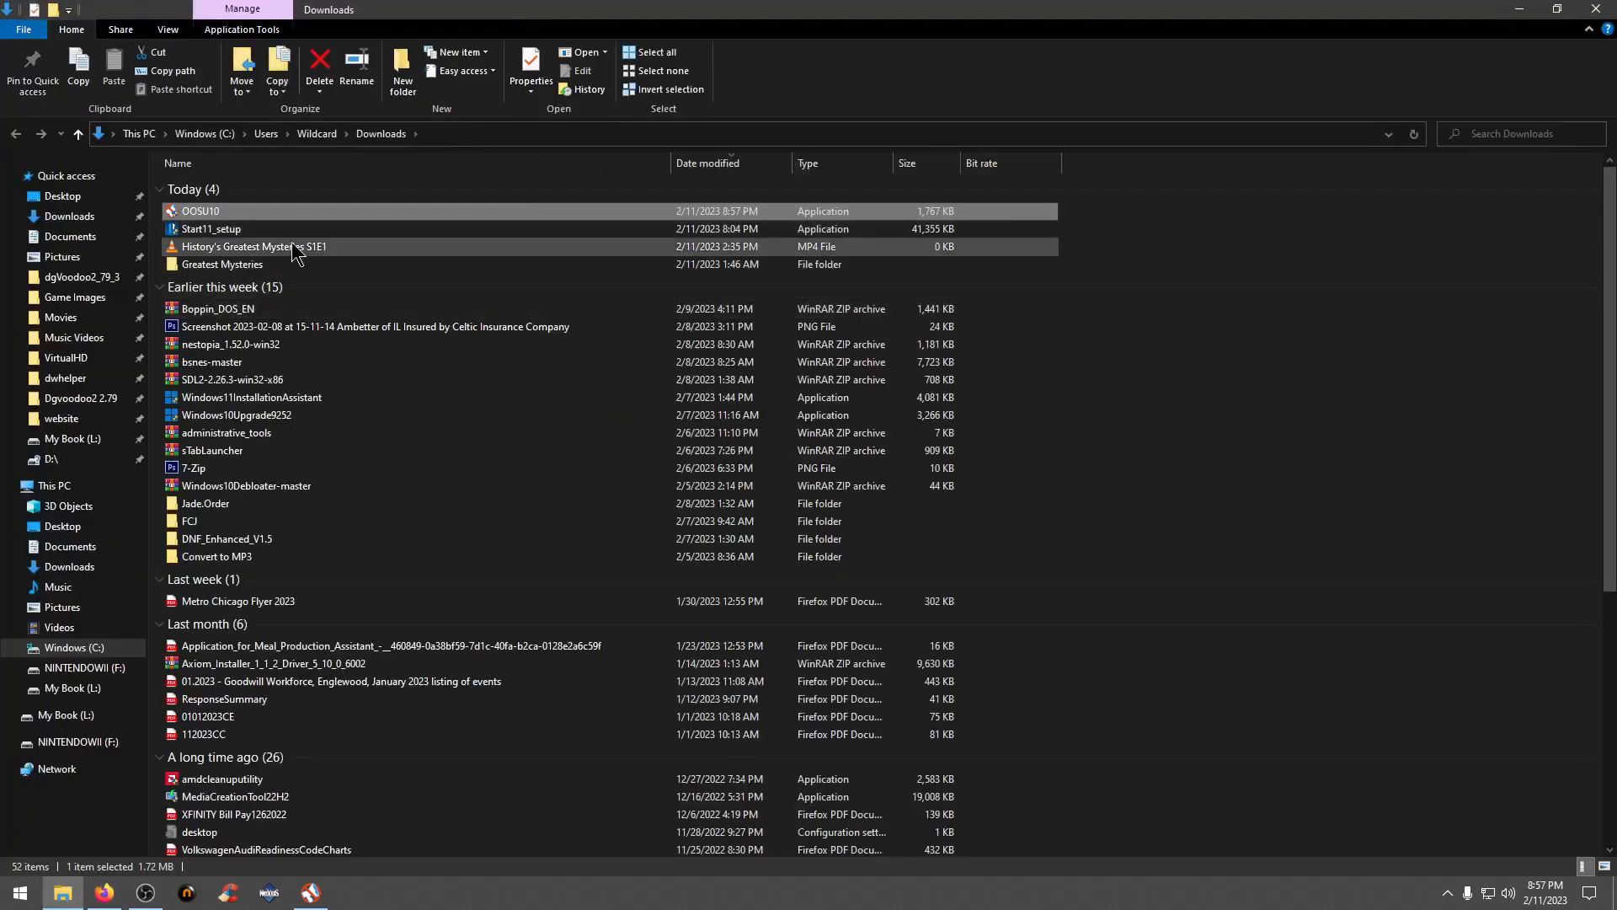
- Cut OOSU10 from the Downloads folder and open Program Files (x86) on the C: drive
right_click(256, 211)
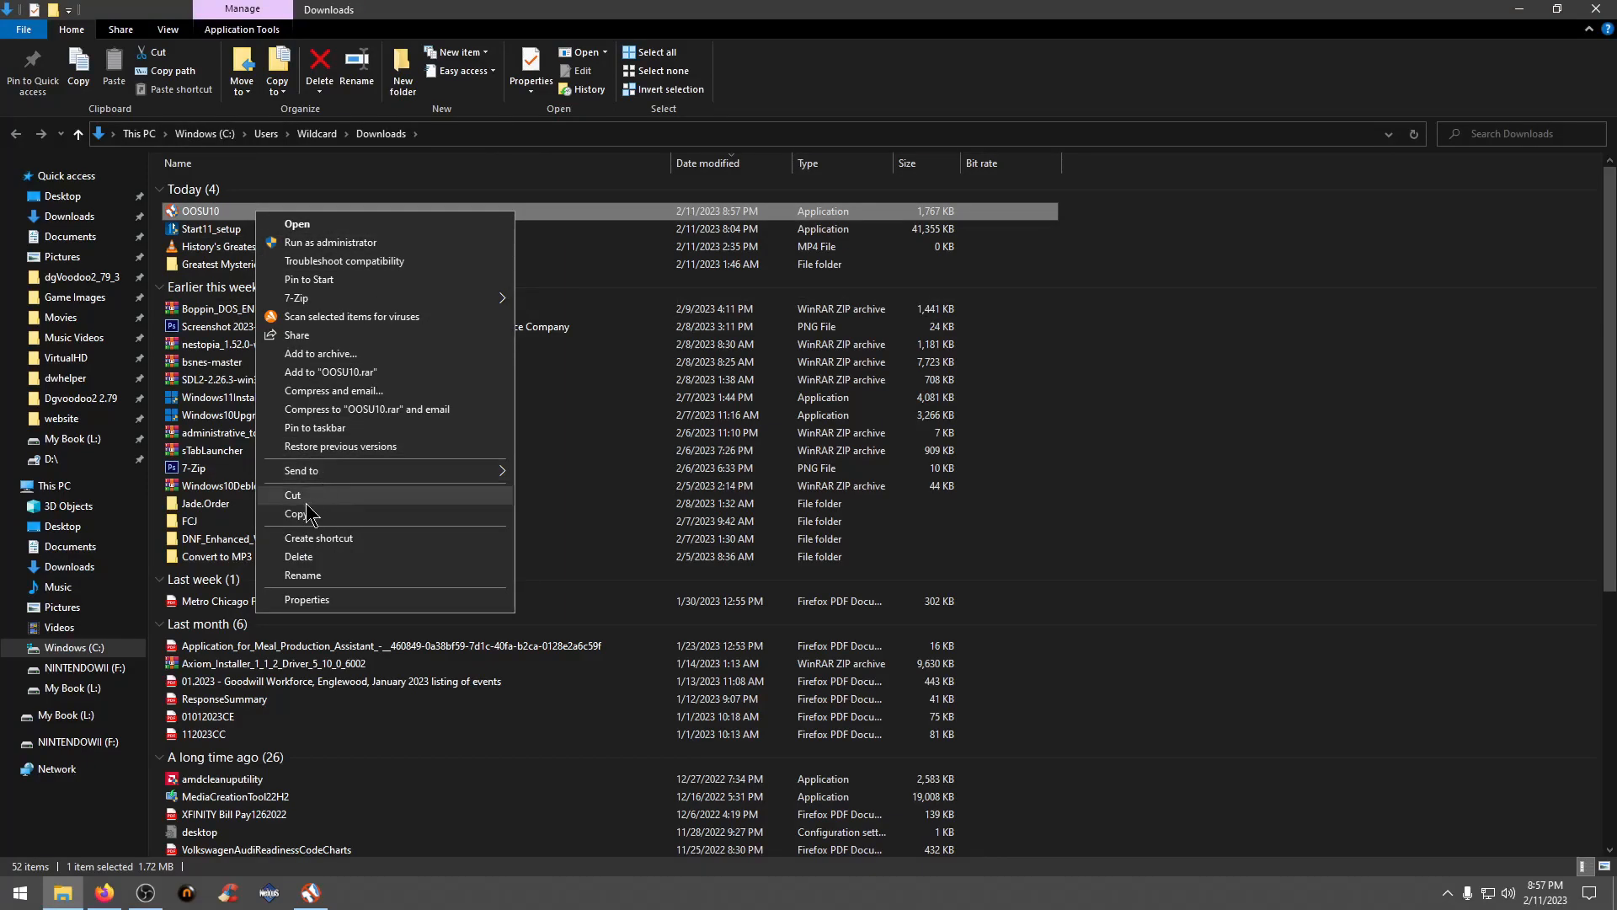
left_click(327, 495)
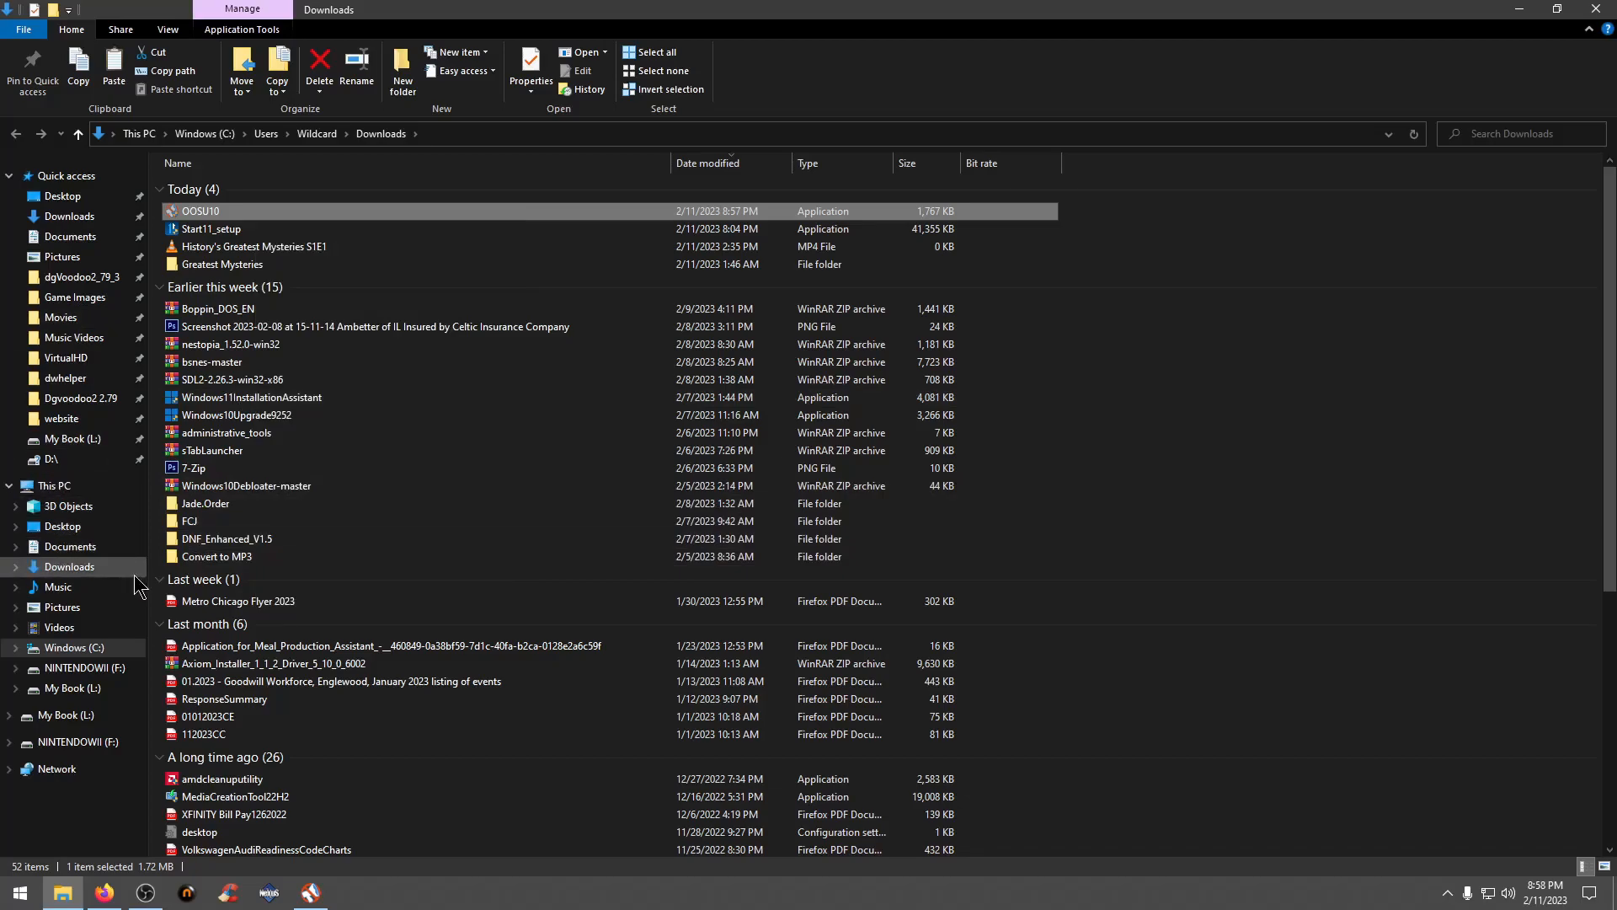
left_click(111, 646)
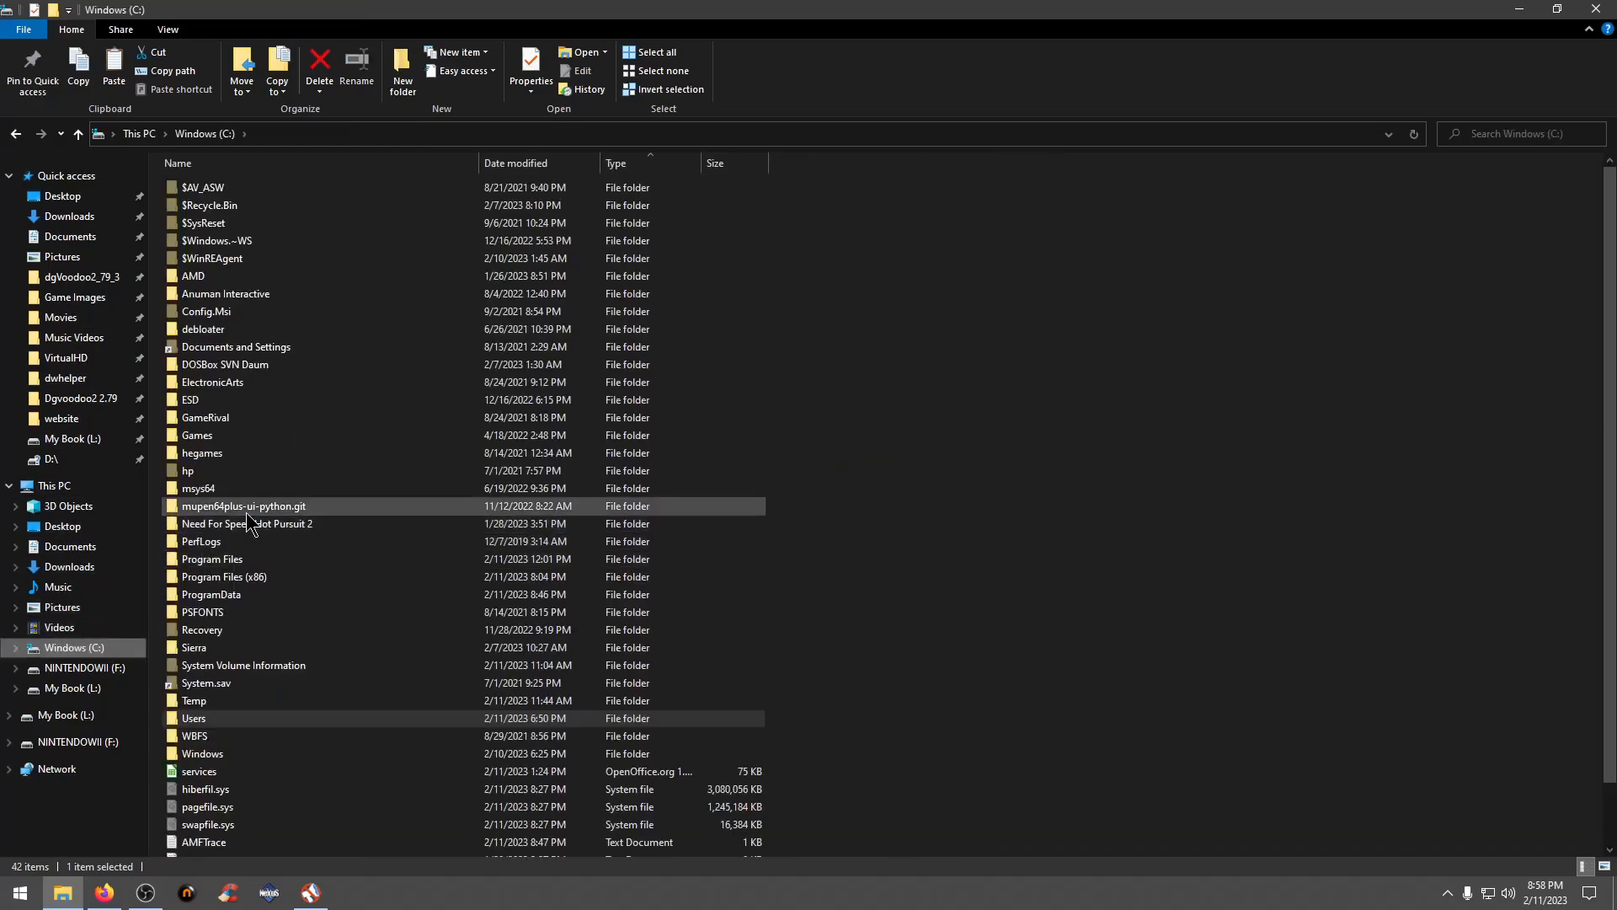
double_click(235, 579)
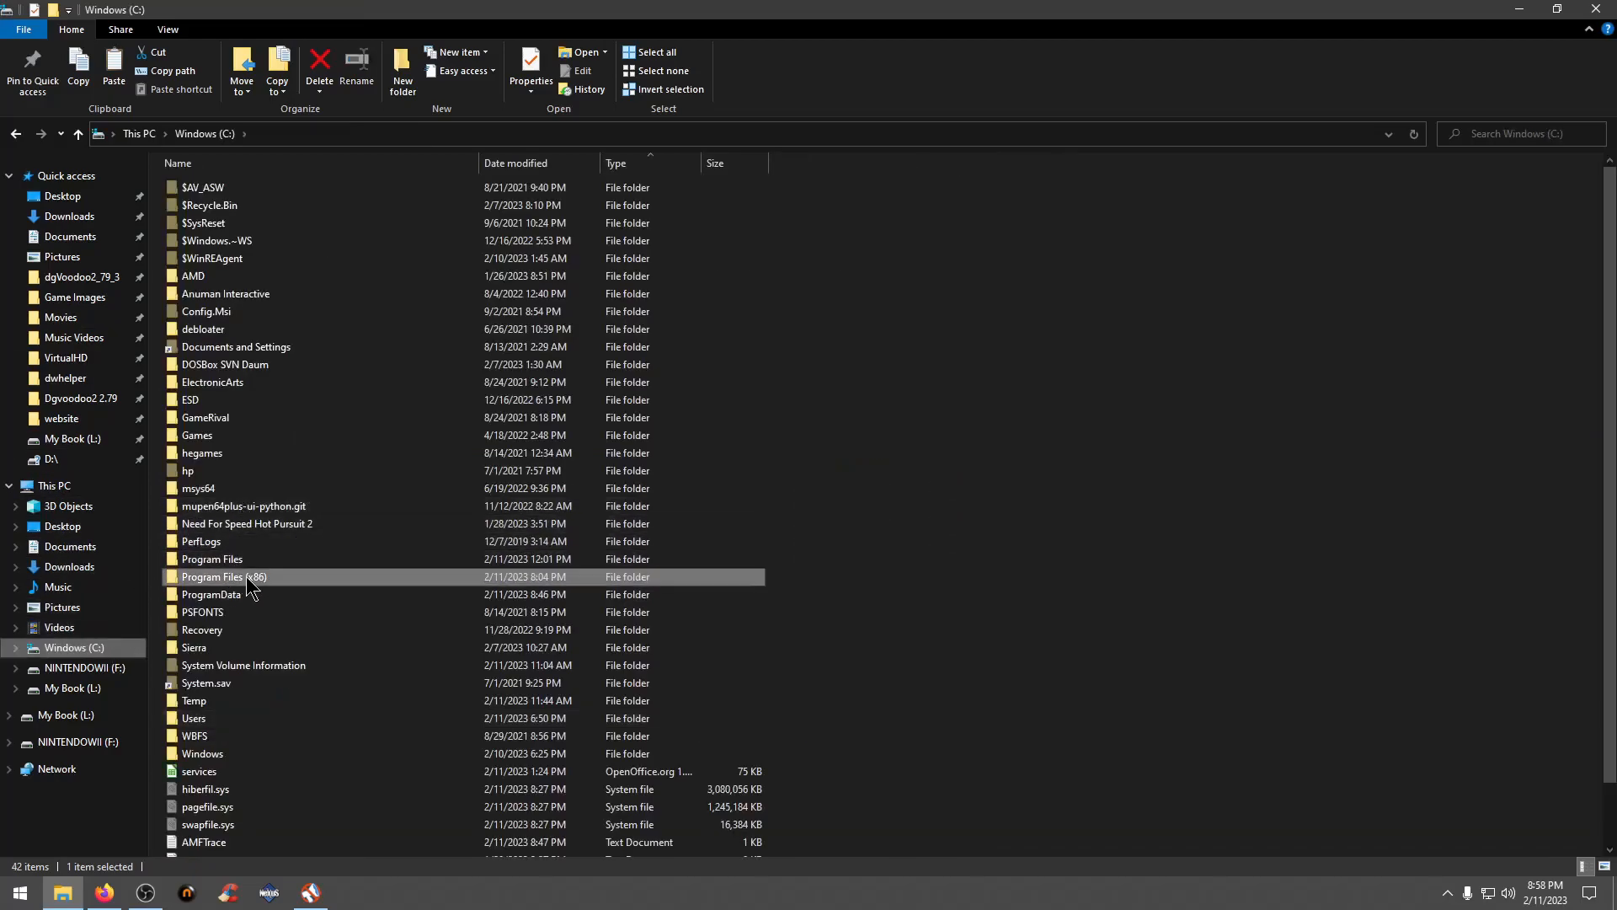
- Create a new folder in Program Files (x86) and move OOSU10 into it, granting administrator permission
right_click(780, 404)
mouse_move(854, 540)
left_click(991, 543)
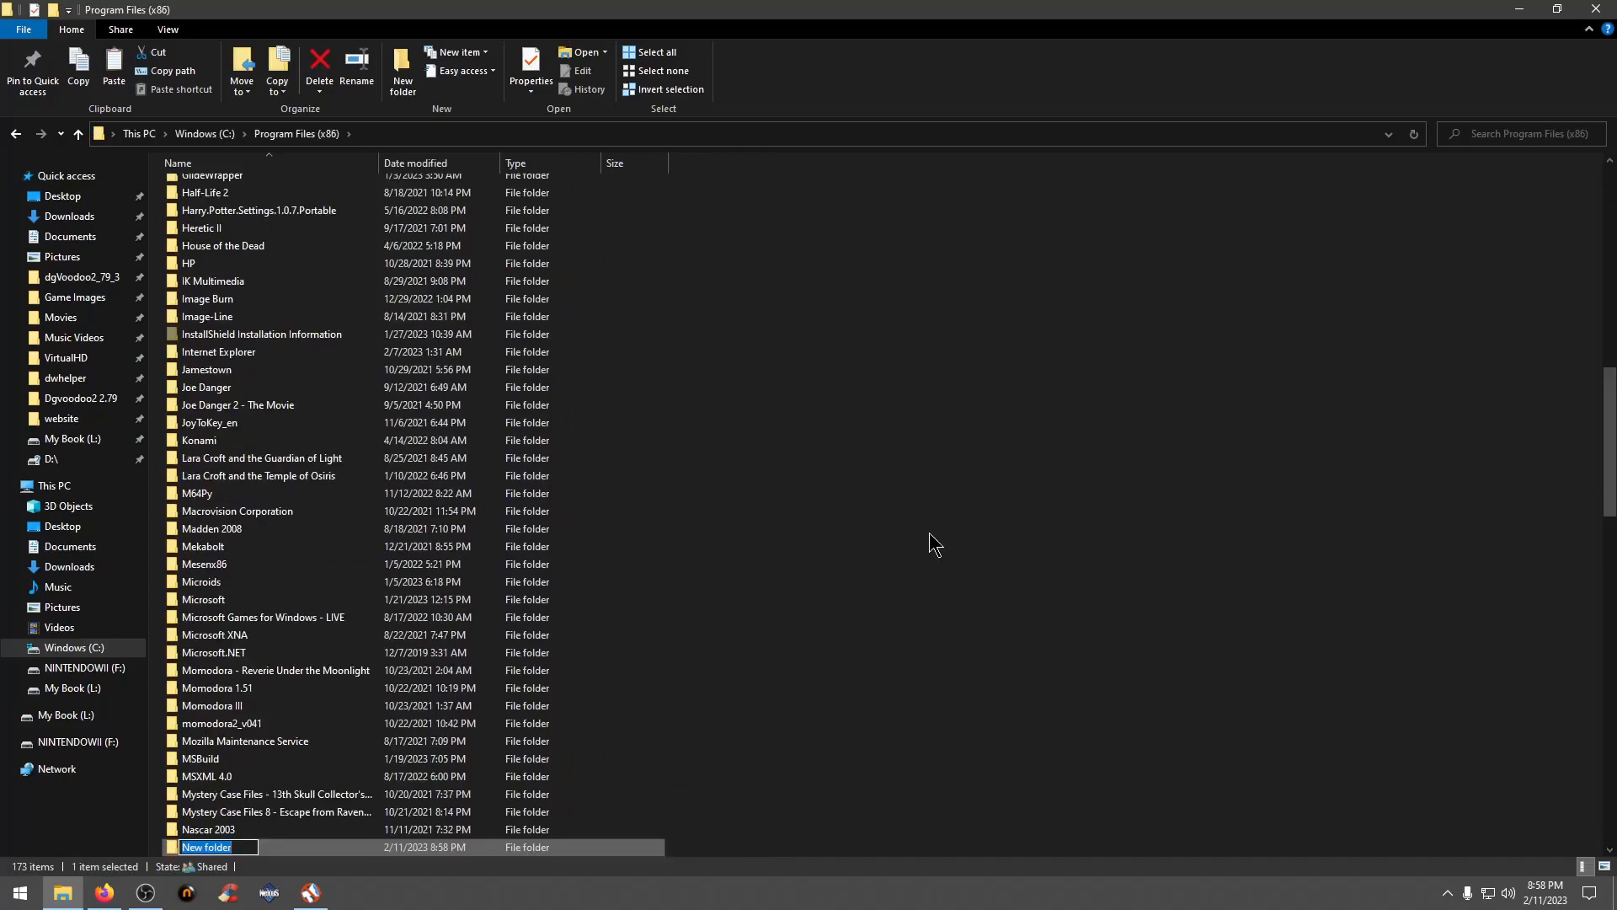
double_click(176, 849)
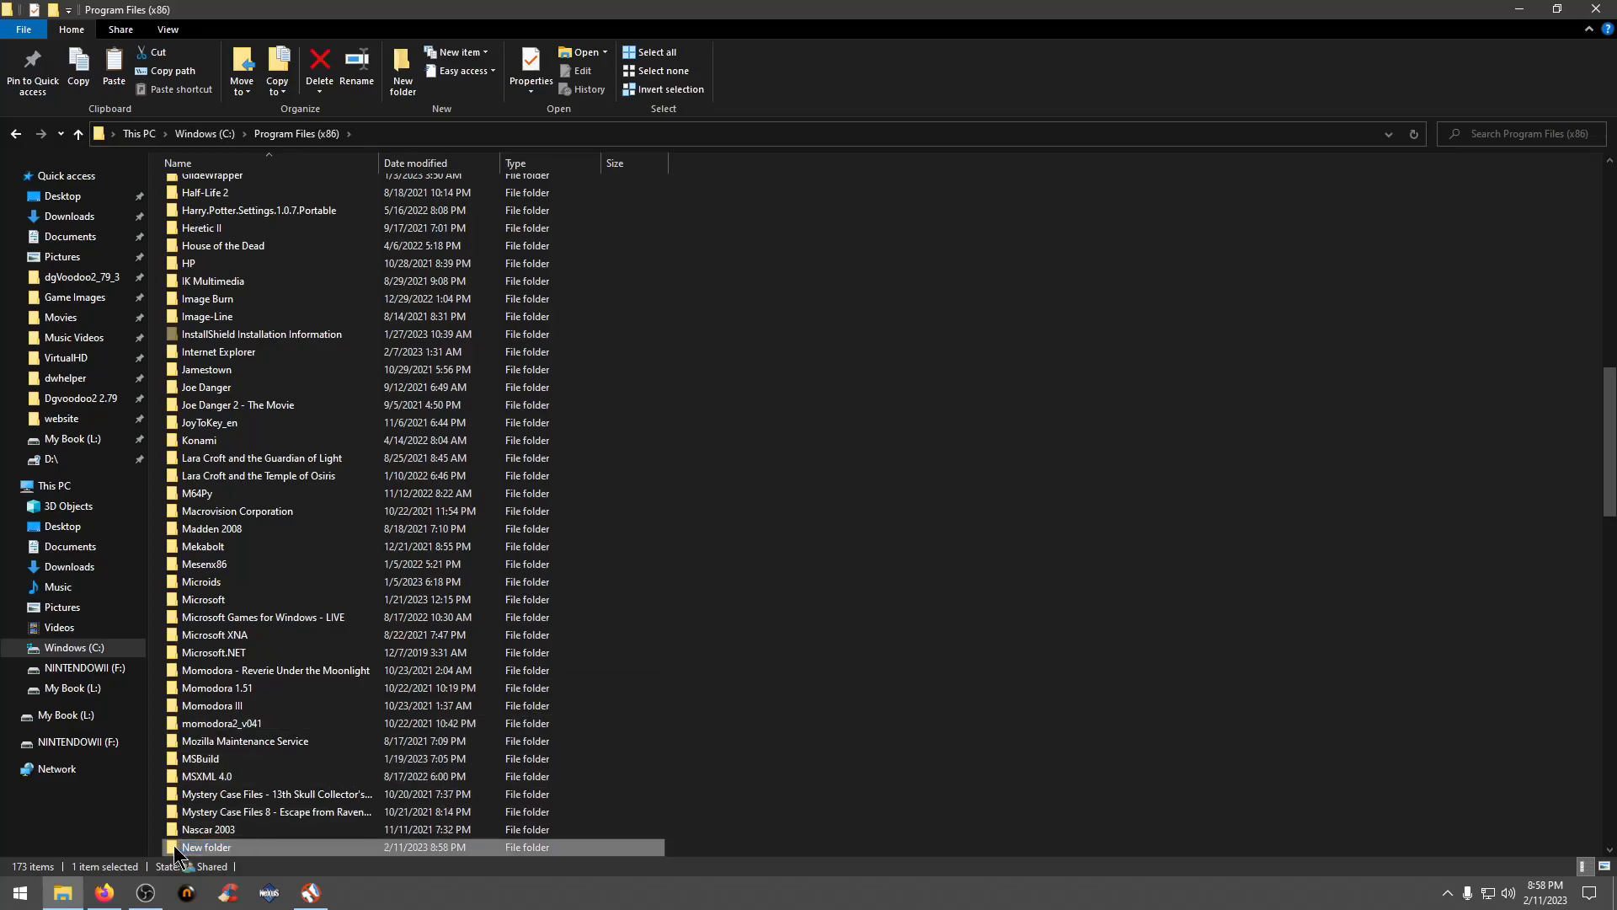
key("ctrl+v")
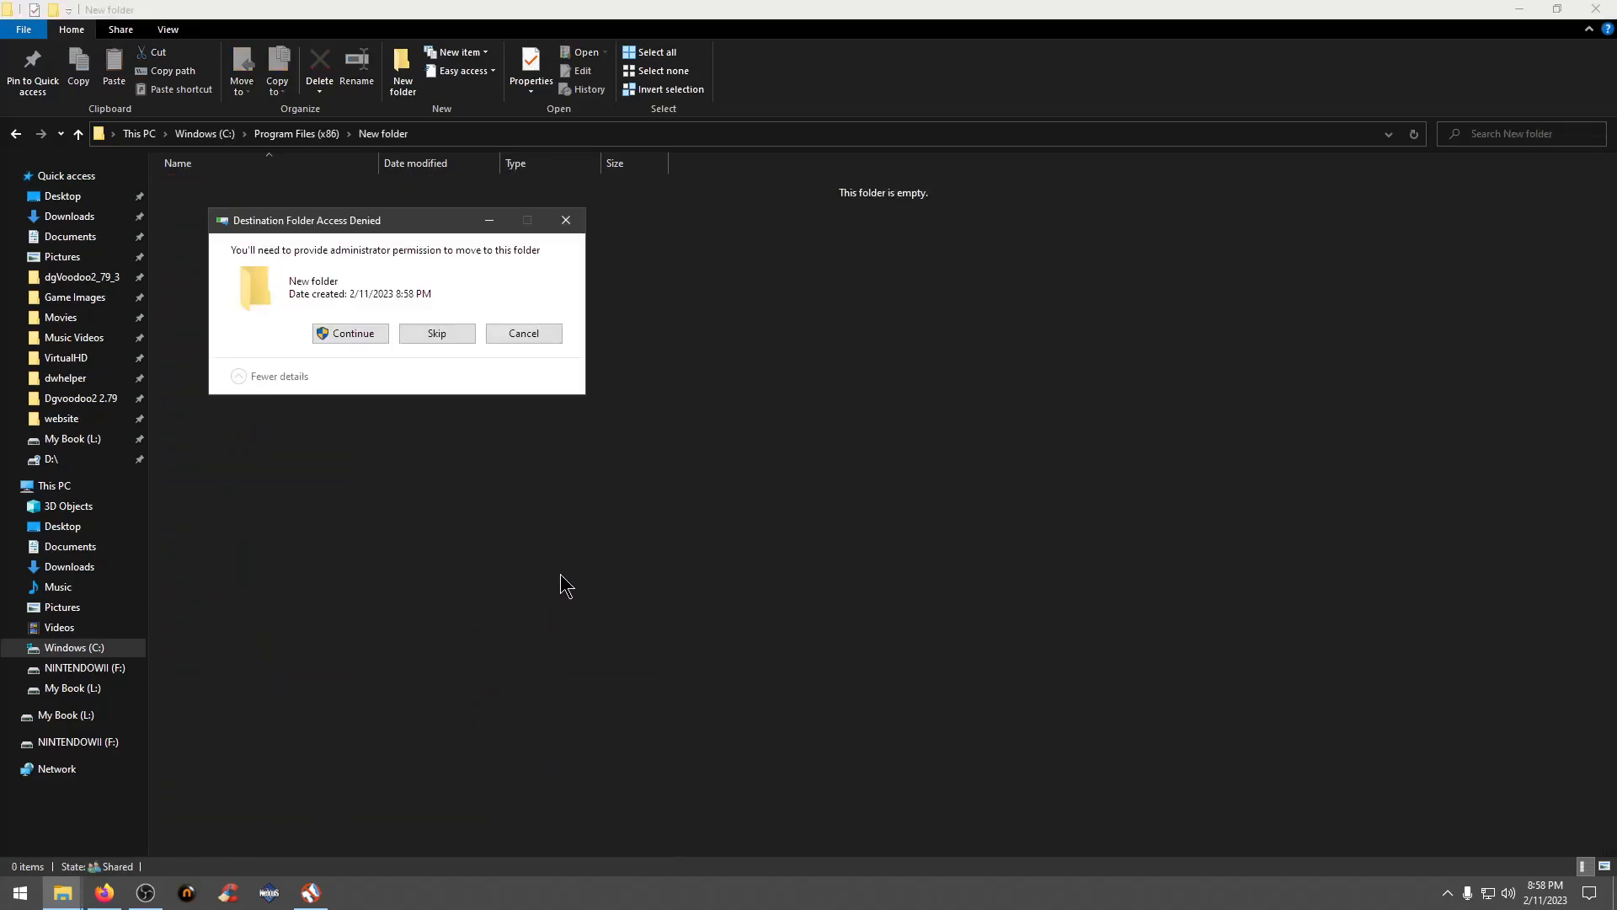
left_click(341, 336)
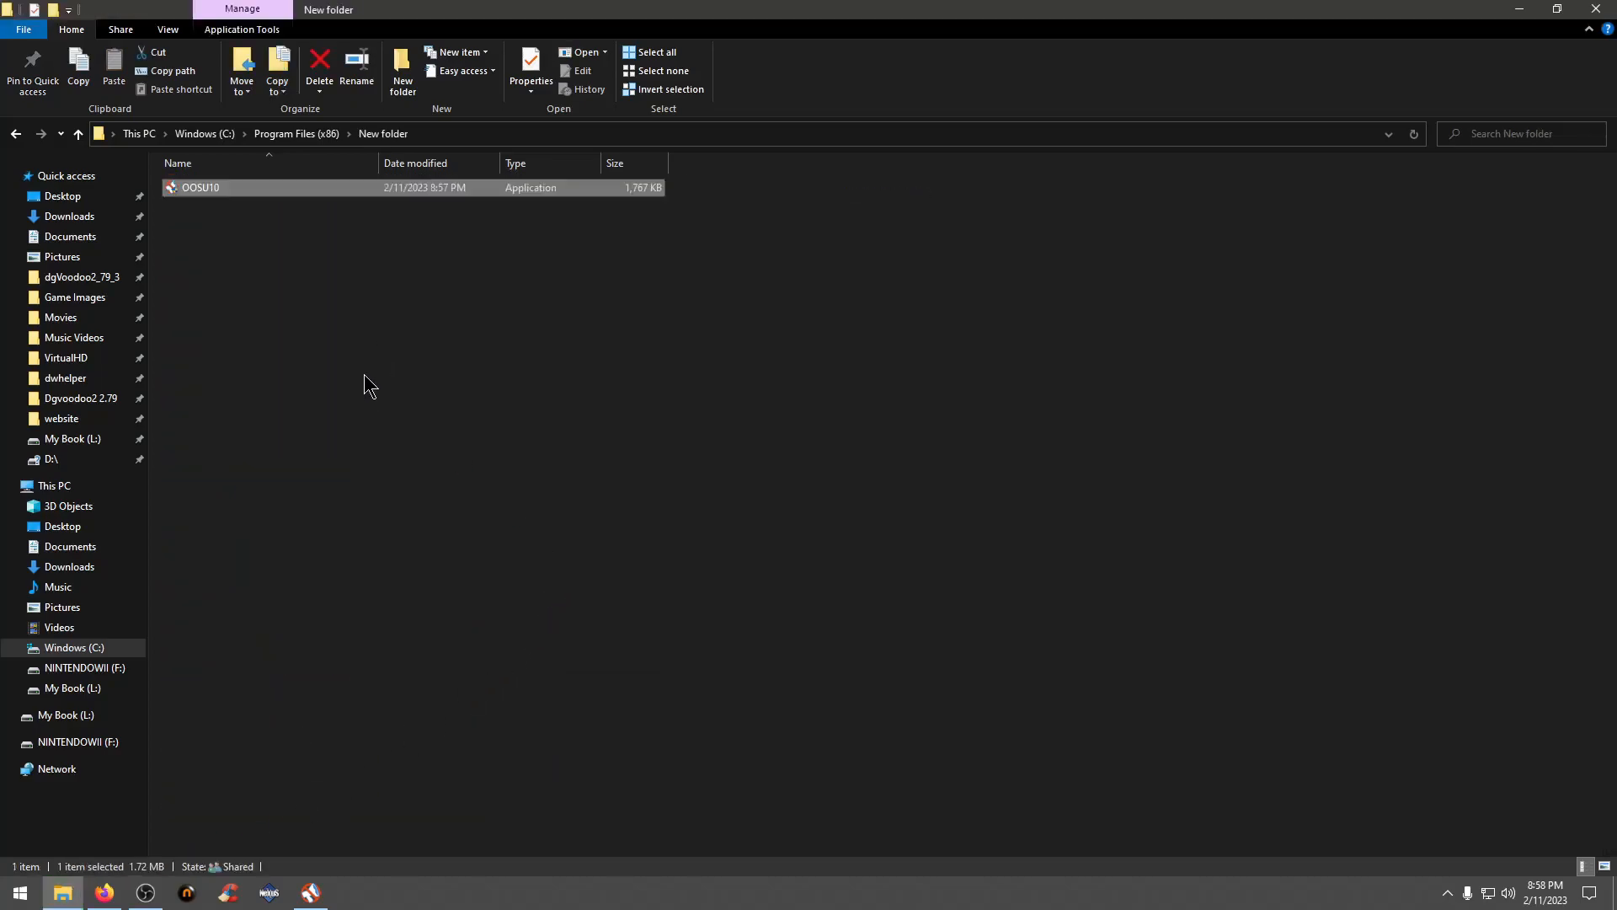
- Rename the new folder in Program Files (x86) to OOSU10, copying the name from the program file inside it
right_click(196, 191)
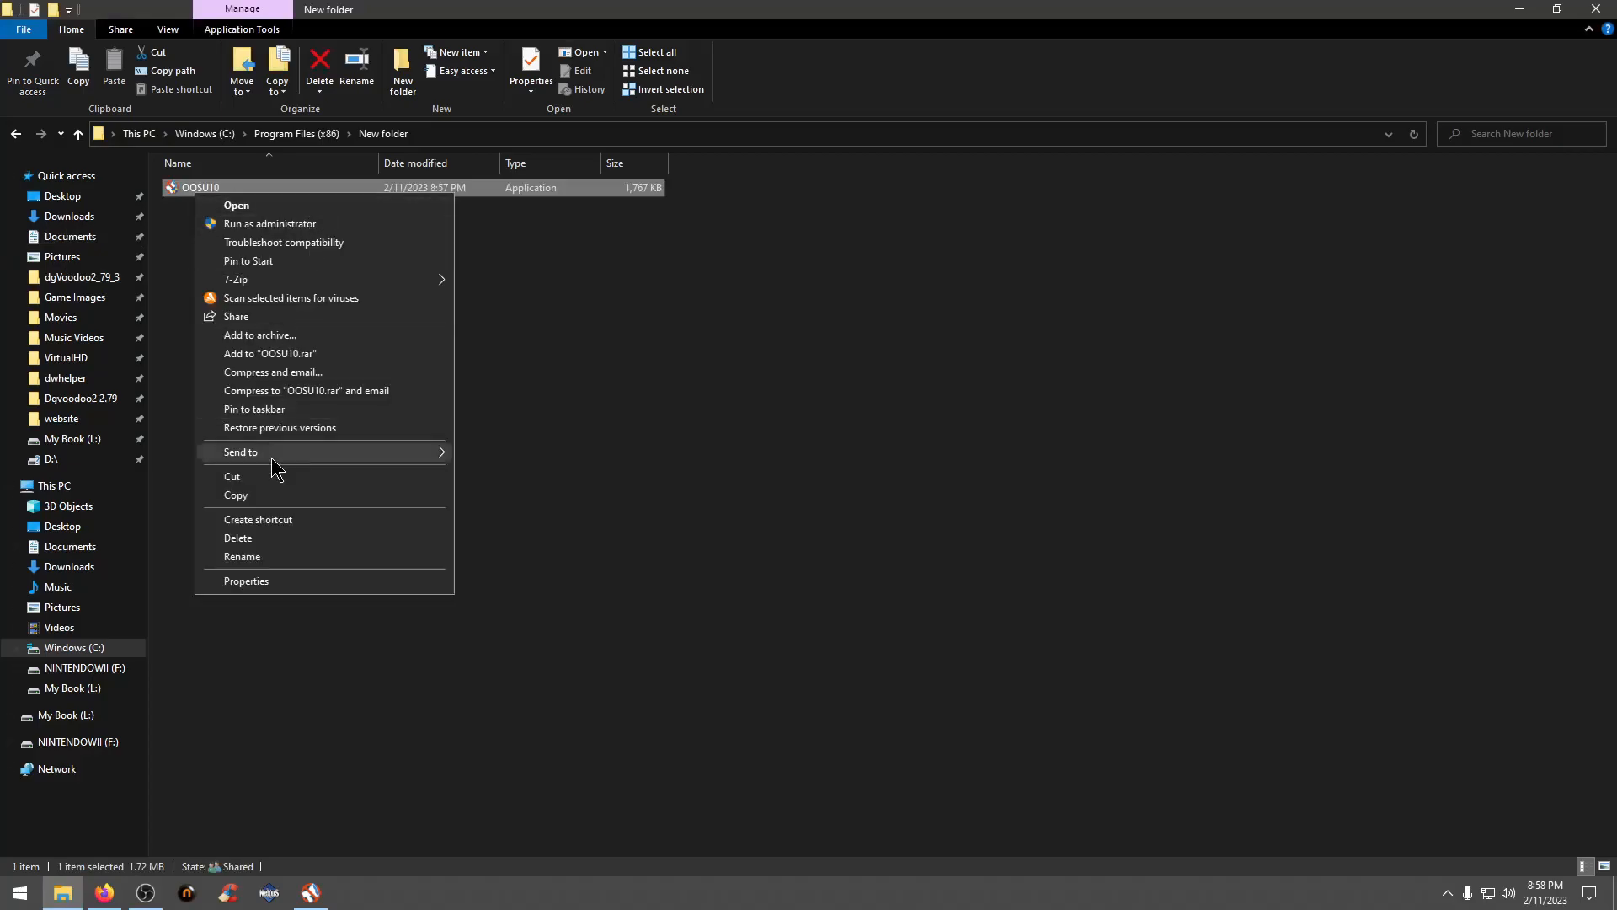
left_click(264, 562)
key("ctrl+c")
left_click(389, 541)
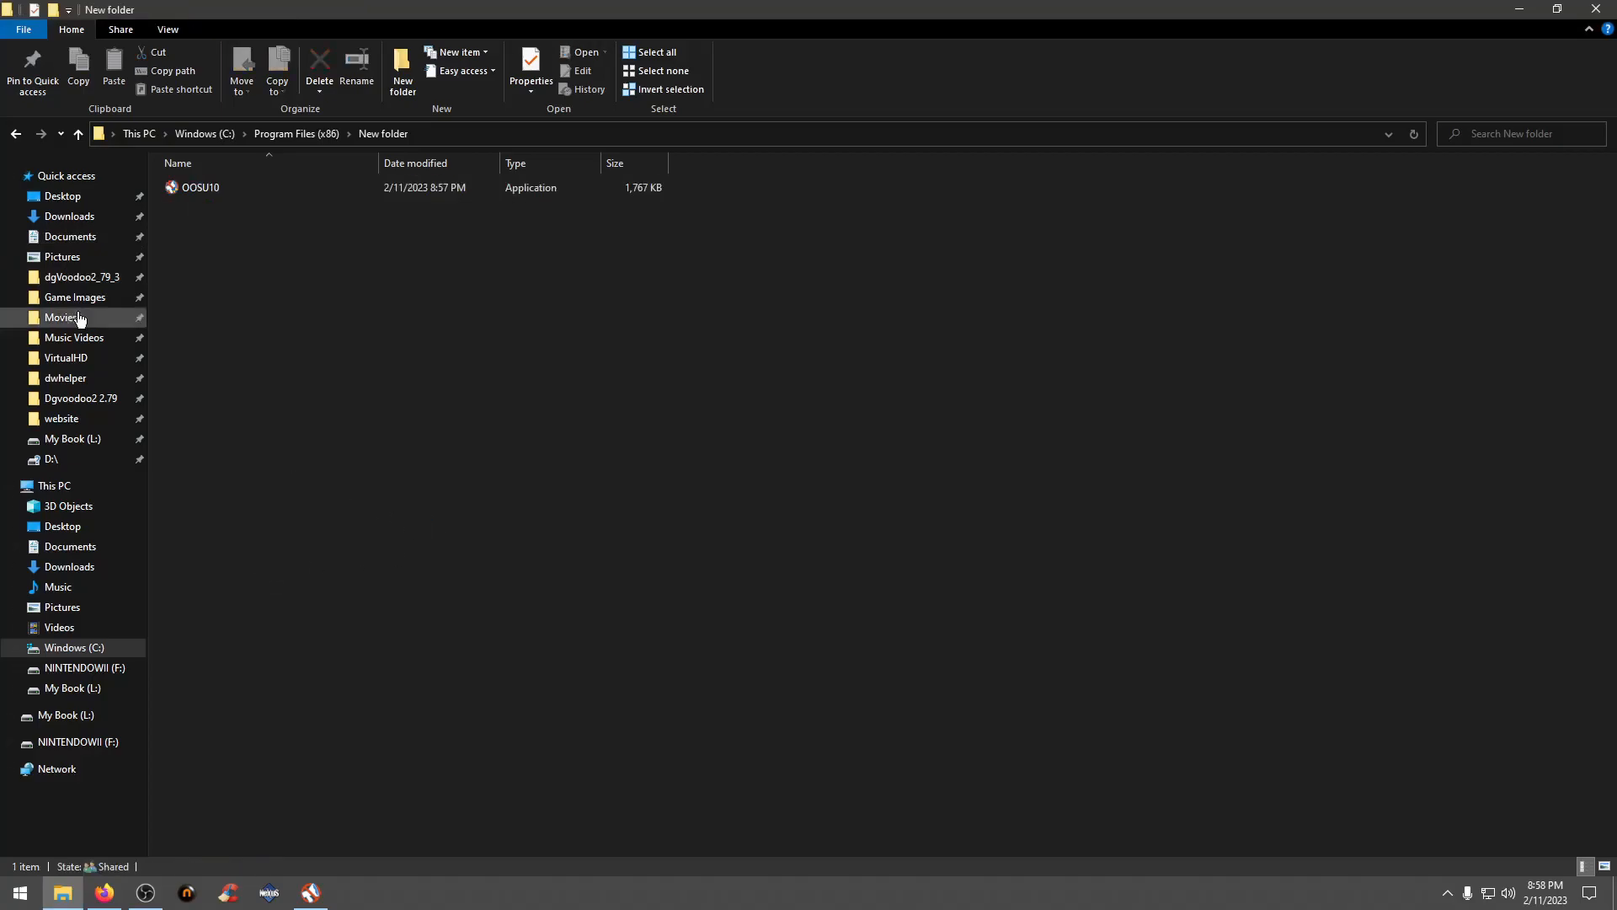
left_click(15, 133)
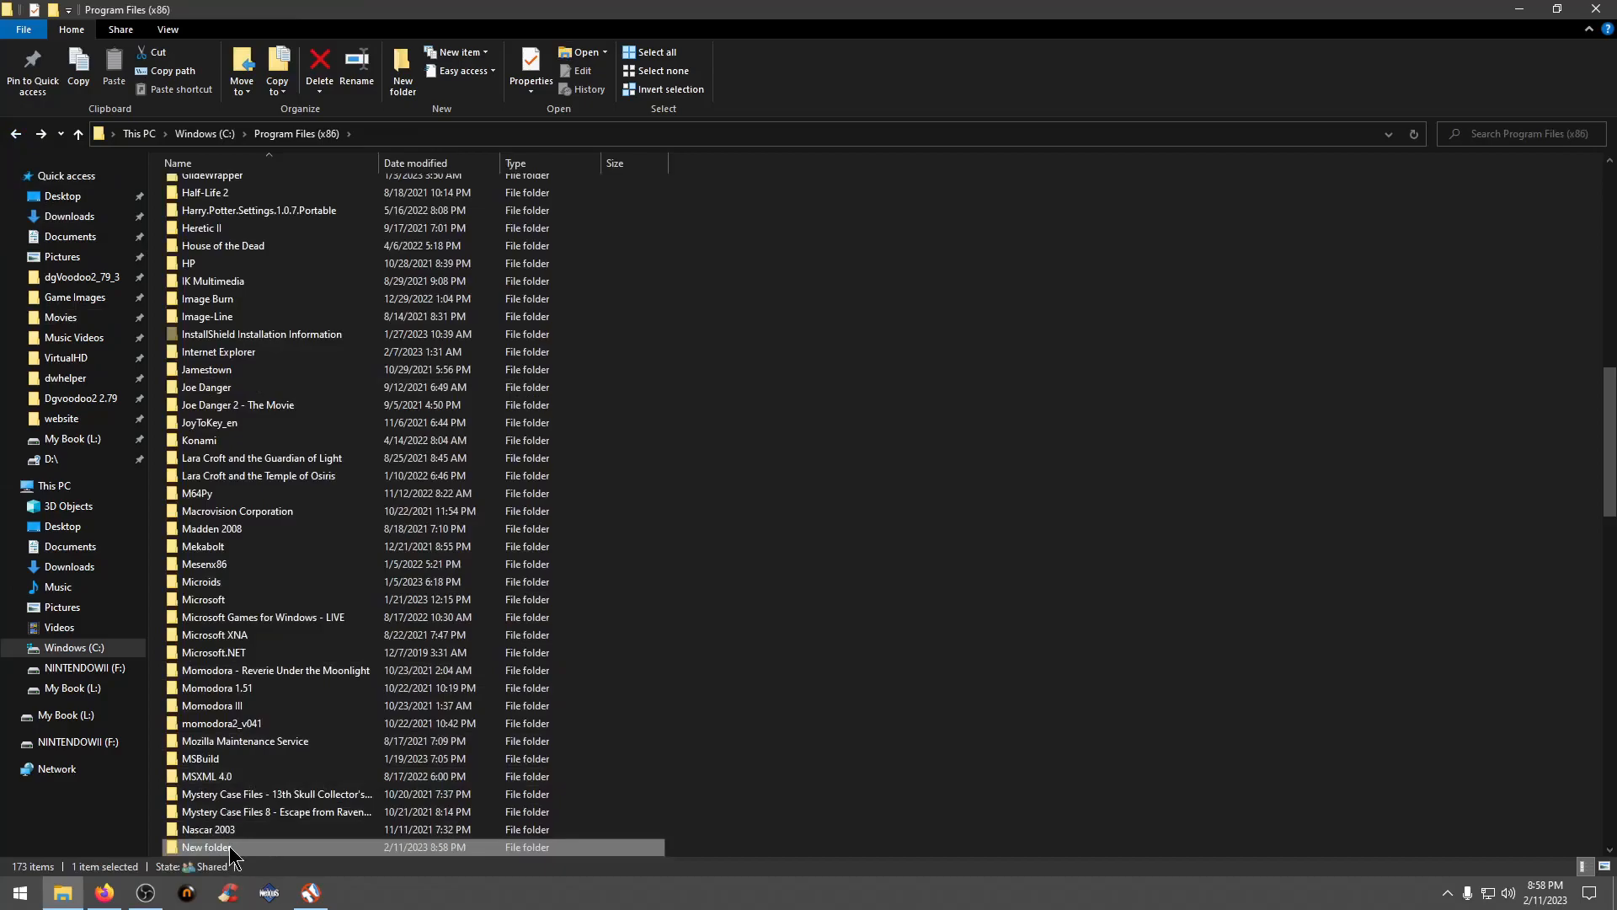
right_click(232, 849)
left_click(278, 806)
key("ctrl+v")
left_click(758, 706)
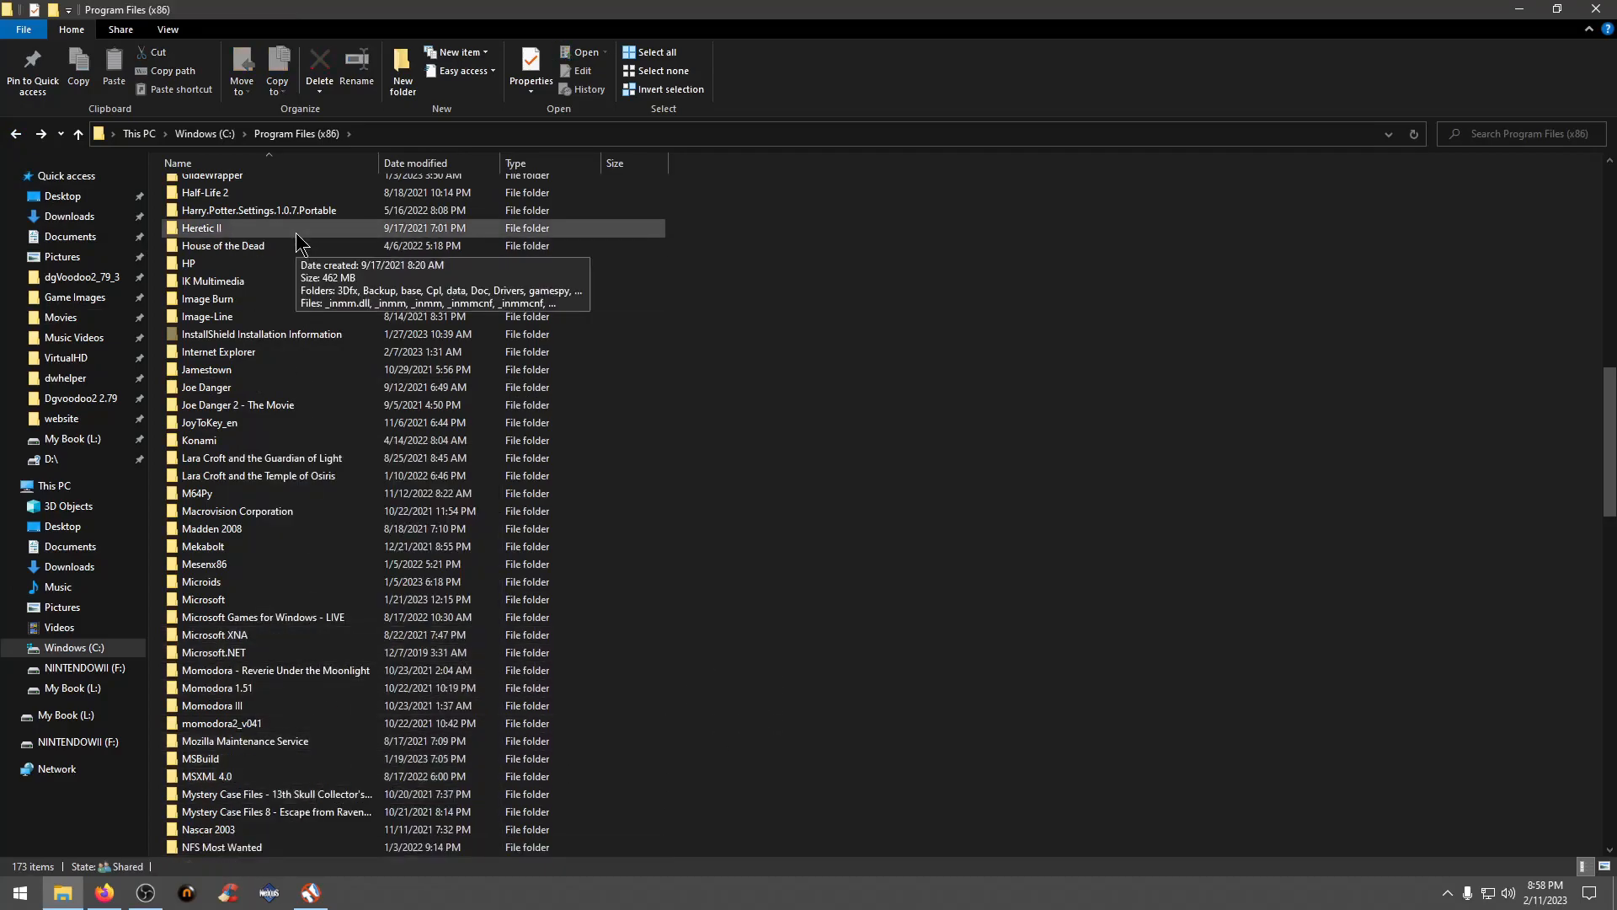
- Close File Explorer and Firefox to return to O&O ShutUp10++
left_click(1604, 8)
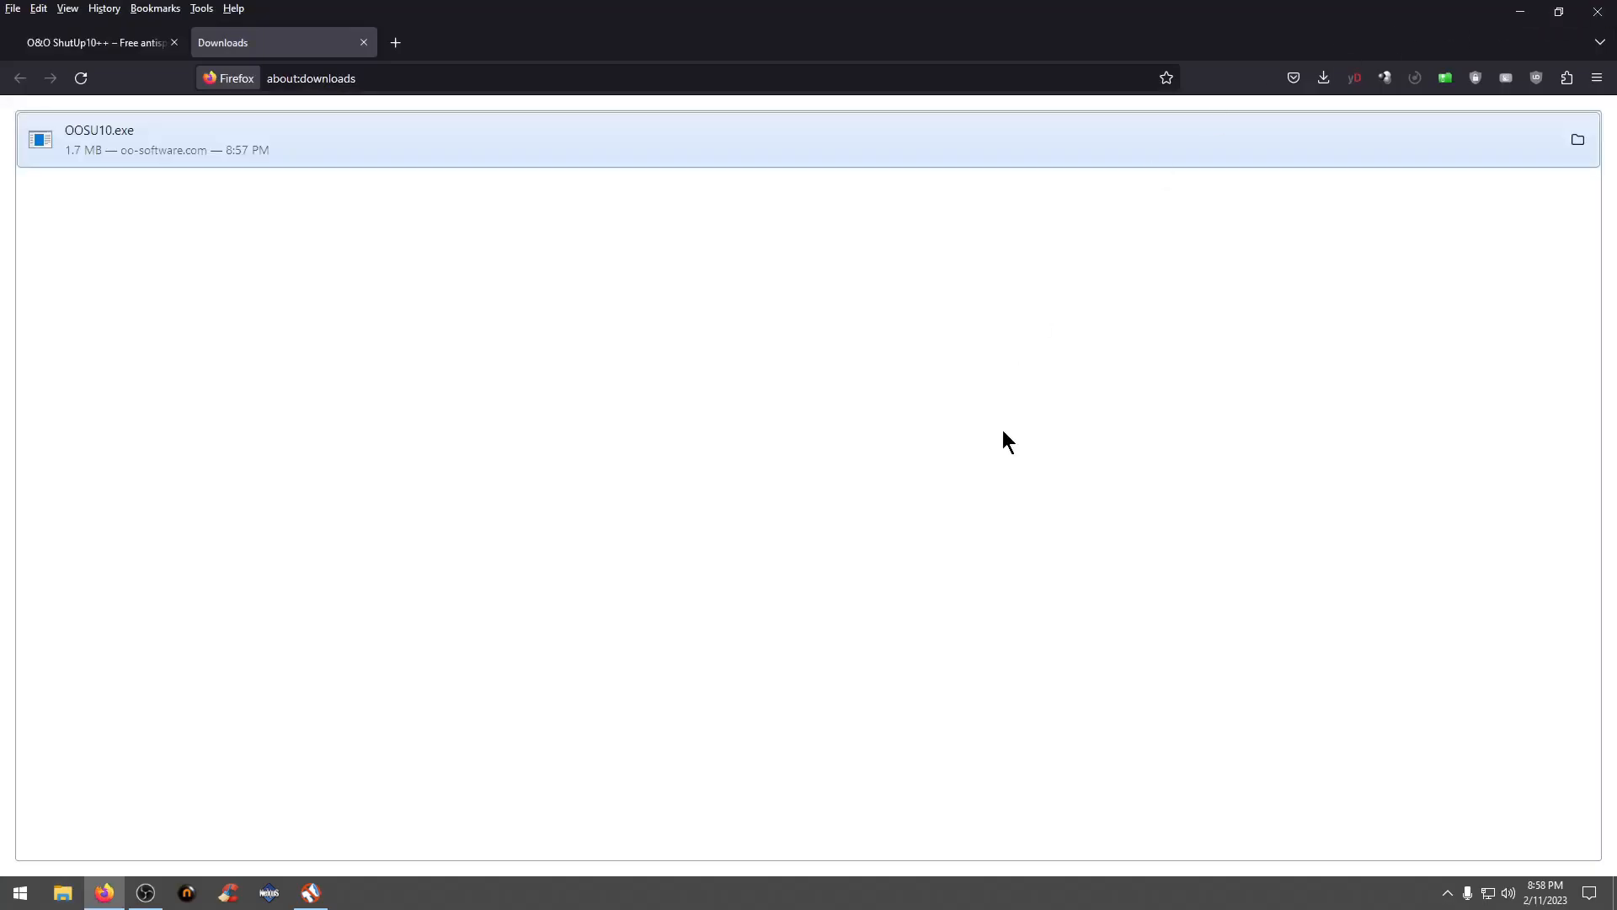
left_click(1598, 12)
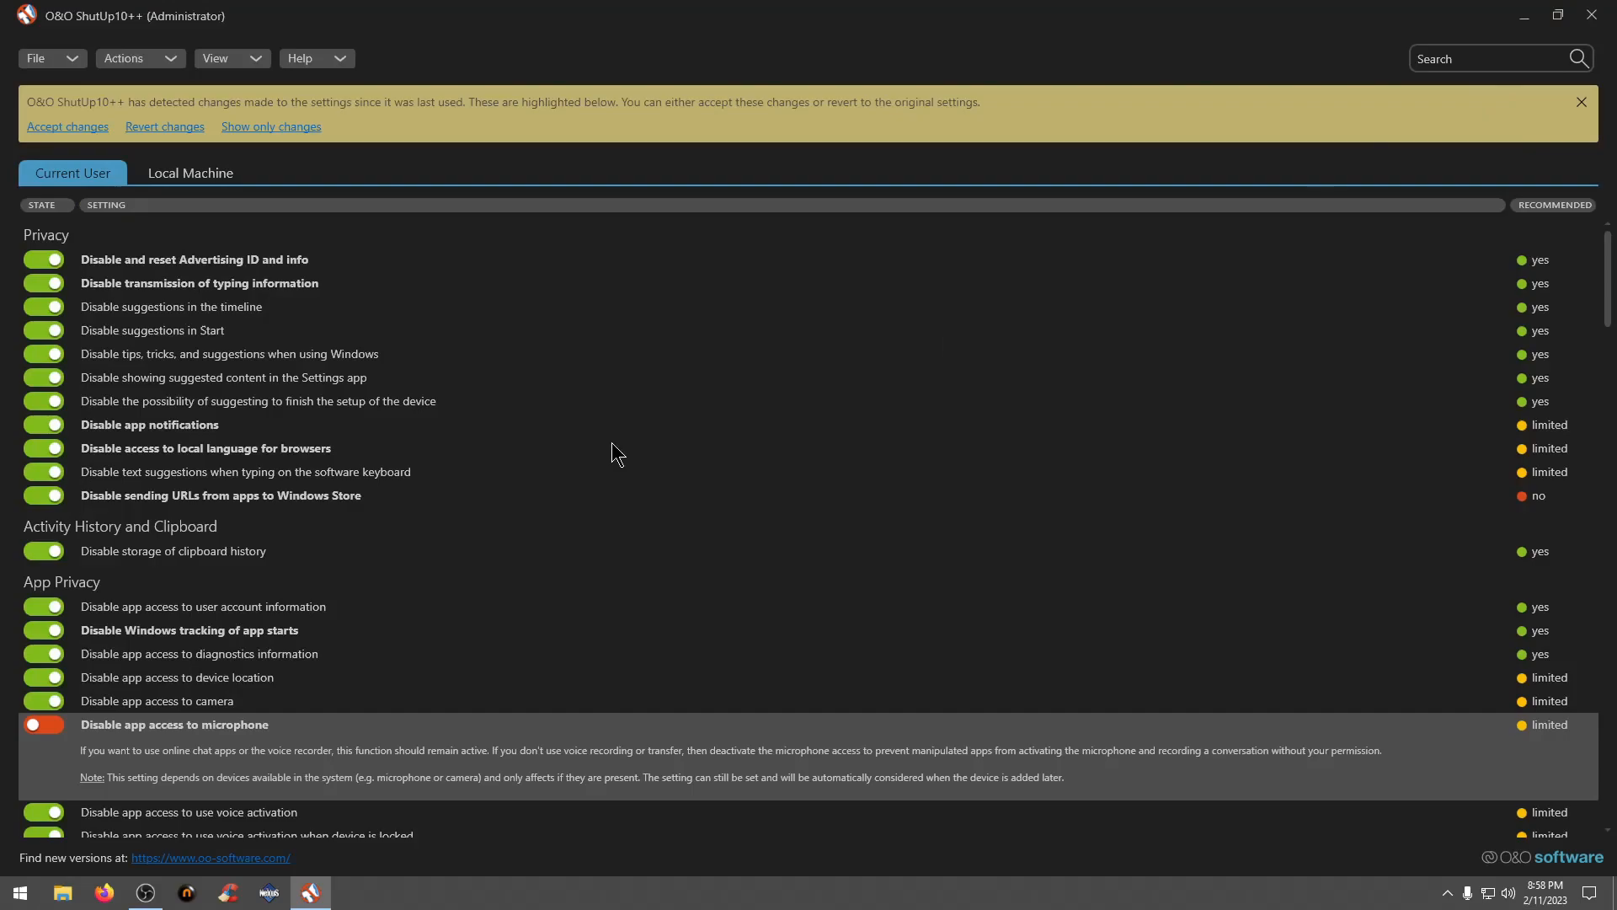
- Review the bulk options for applying settings, and look through the Current User privacy settings down to the Miscellaneous section
left_click(152, 64)
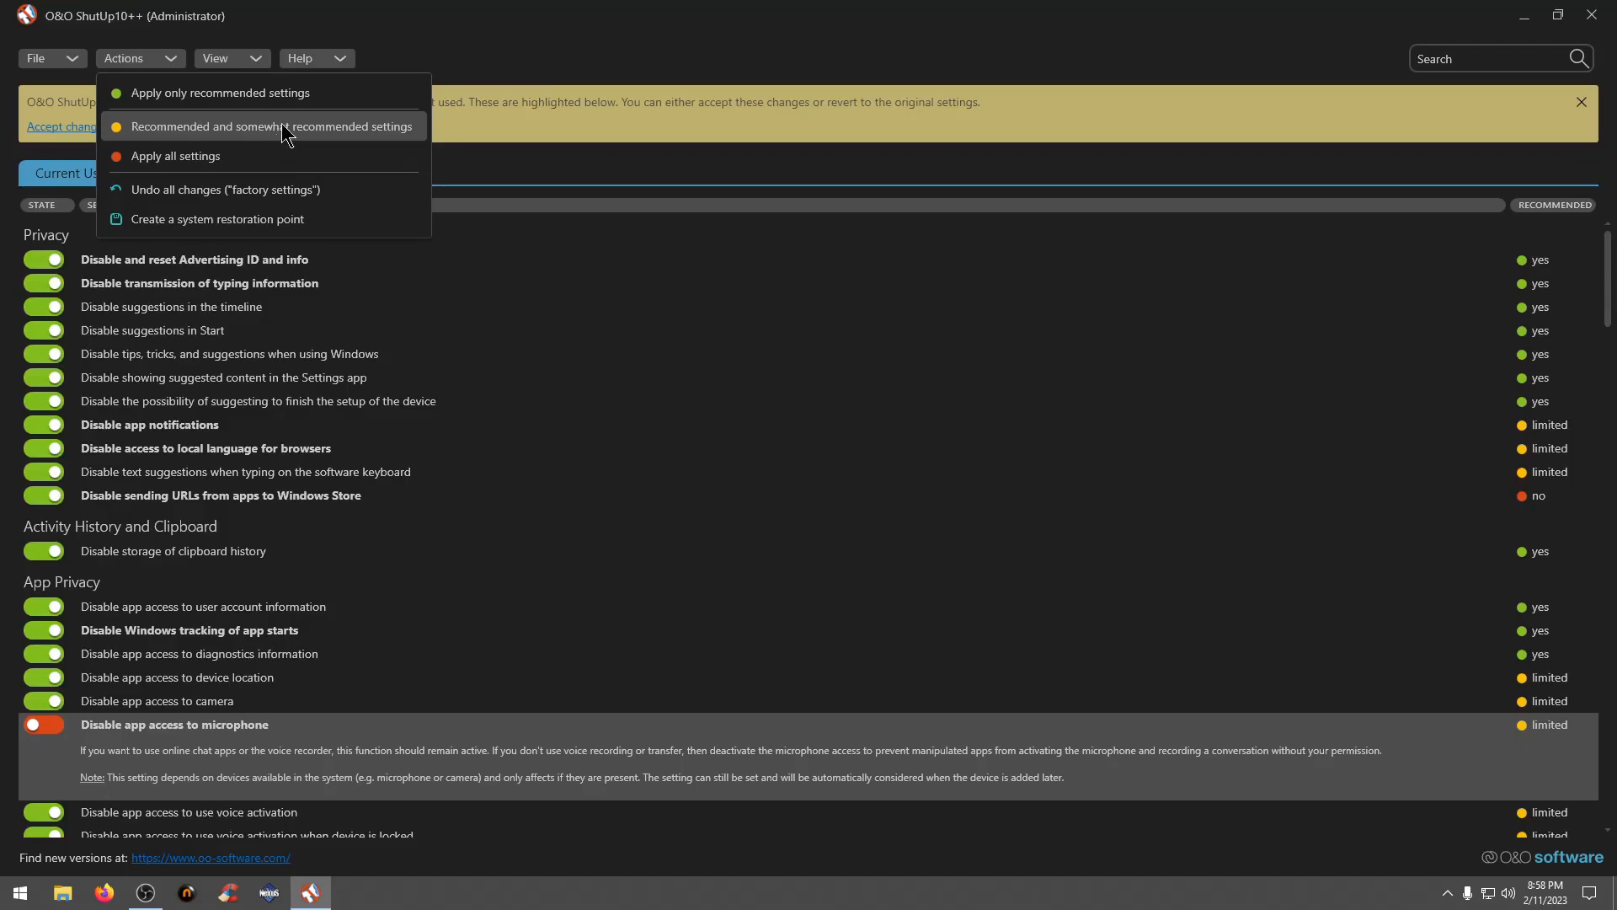
left_click(646, 36)
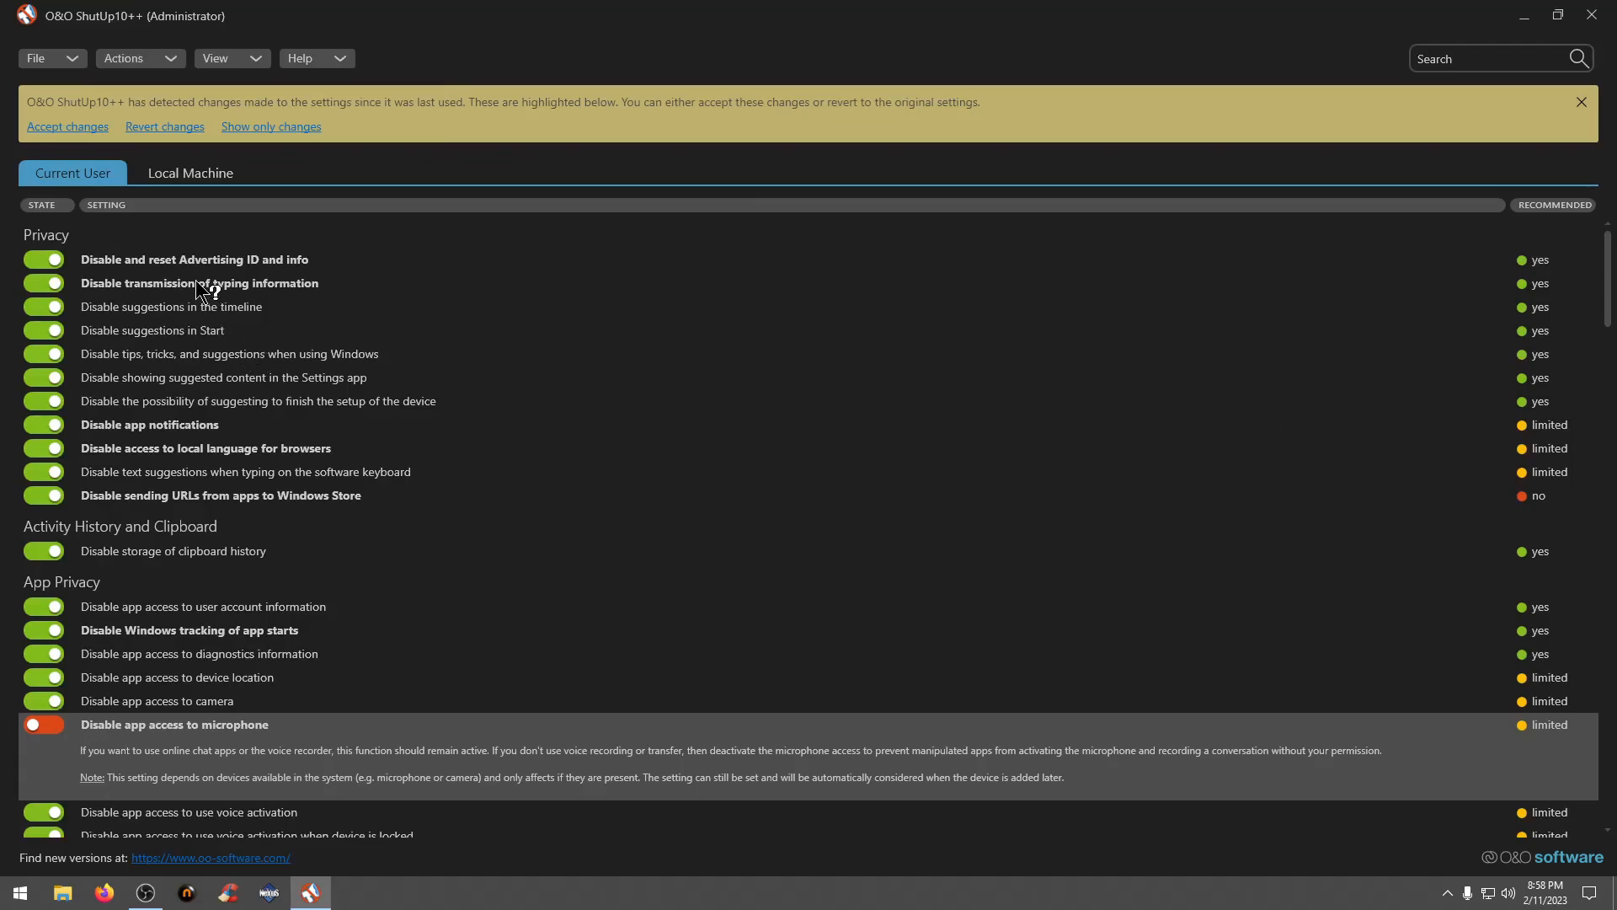
scroll(1086, 384, "down", 2)
scroll(1080, 374, "up", 2)
scroll(1075, 422, "down", 4)
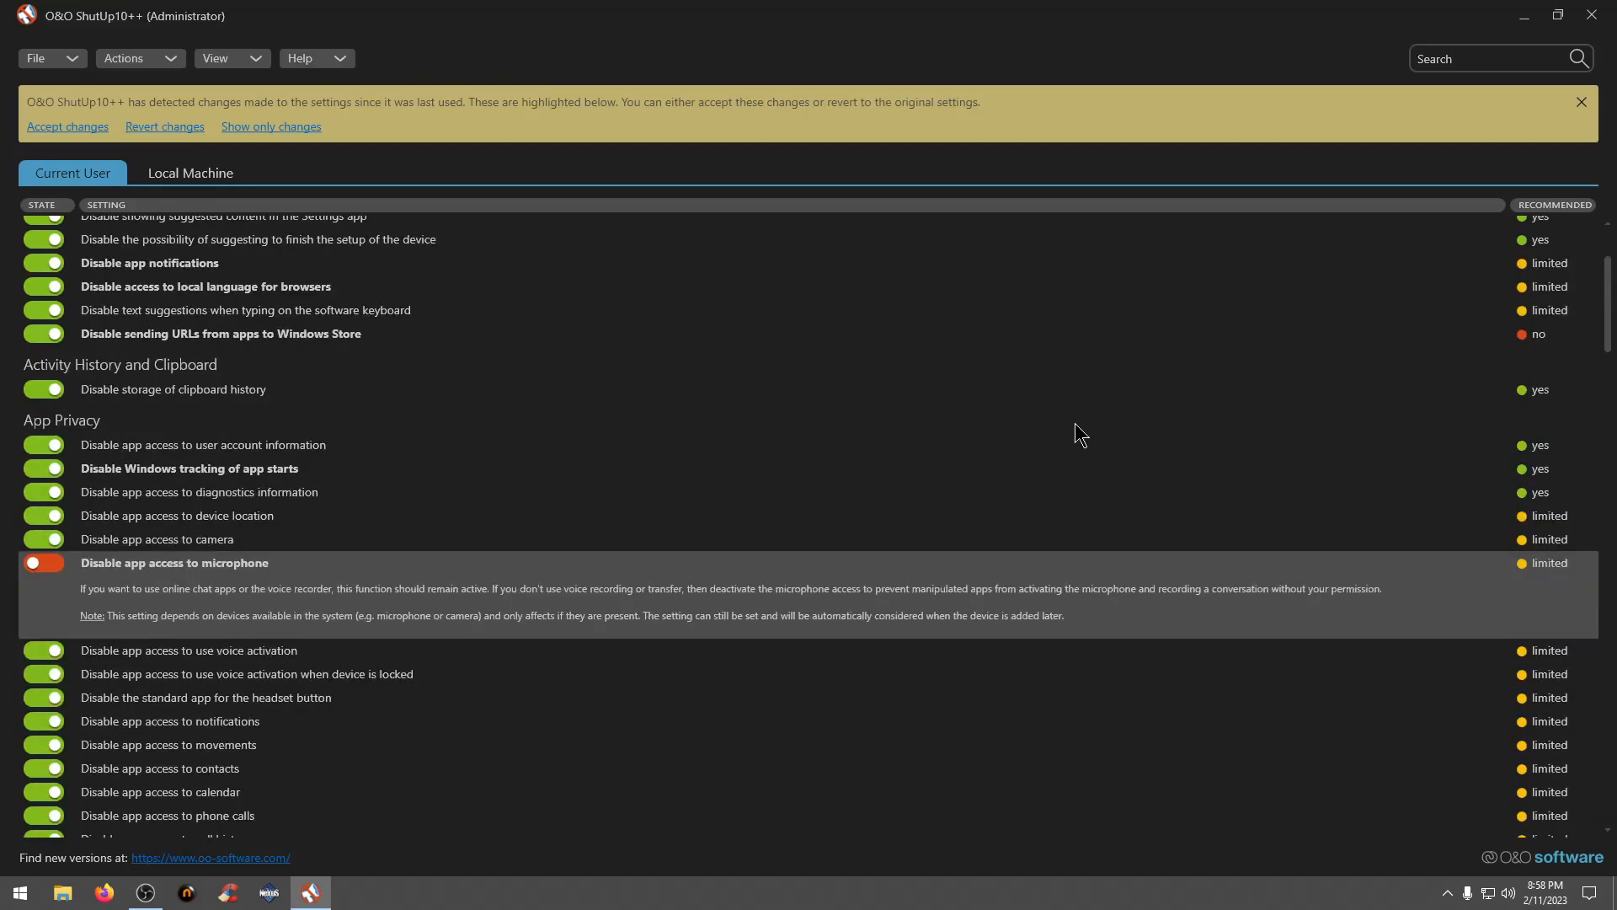
scroll(1075, 423, "down", 1)
scroll(286, 429, "down", 6)
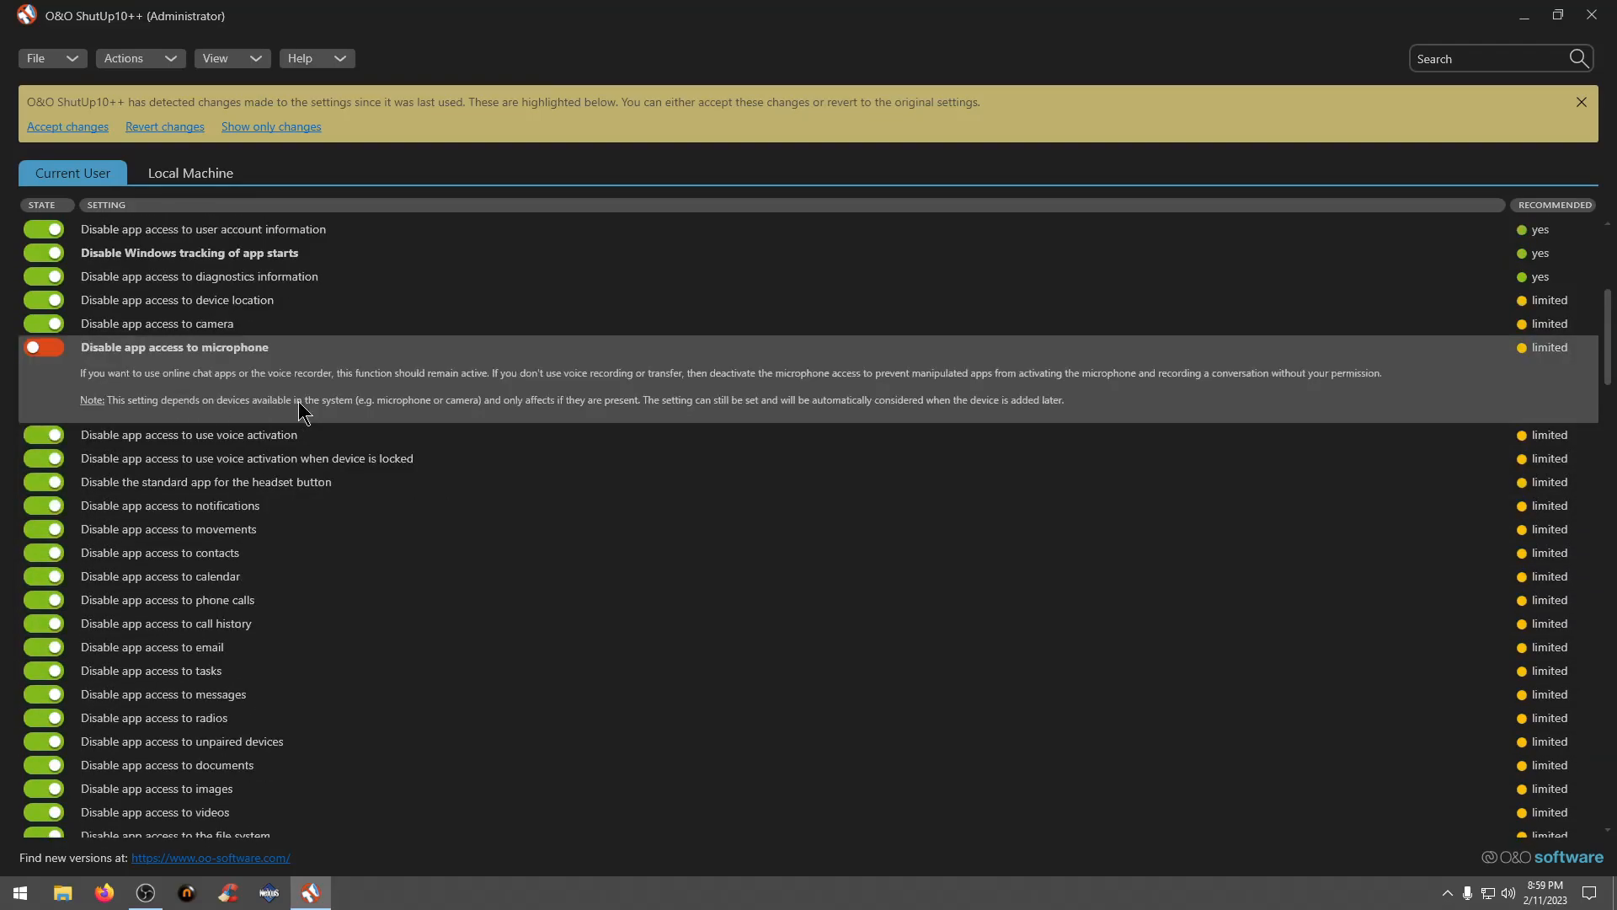
scroll(407, 466, "down", 4)
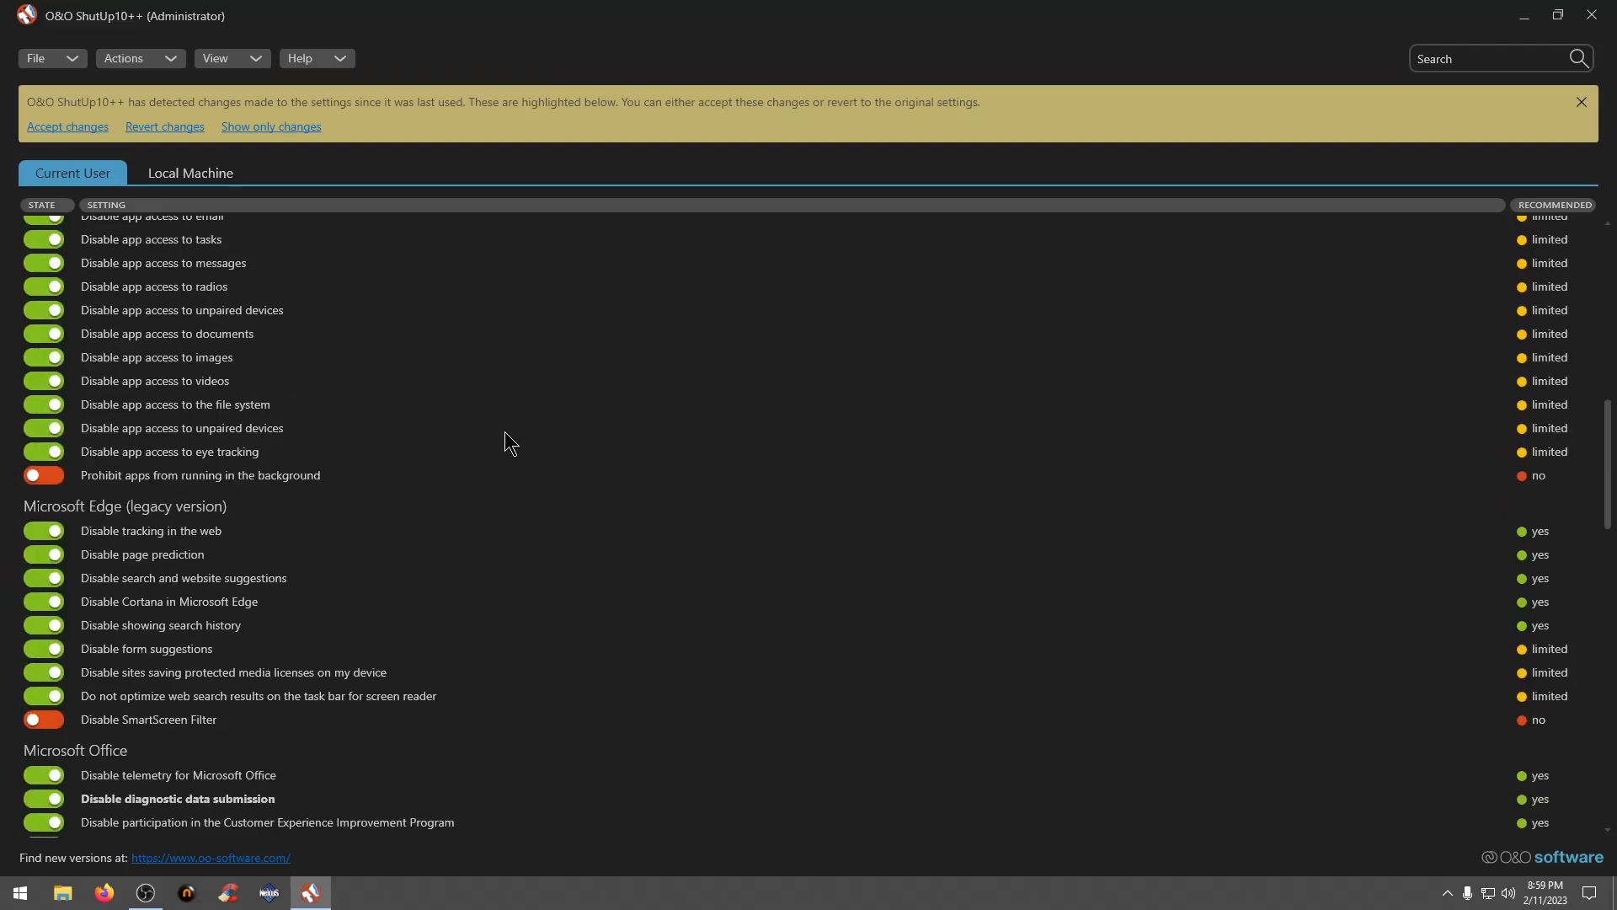
scroll(524, 434, "down", 3)
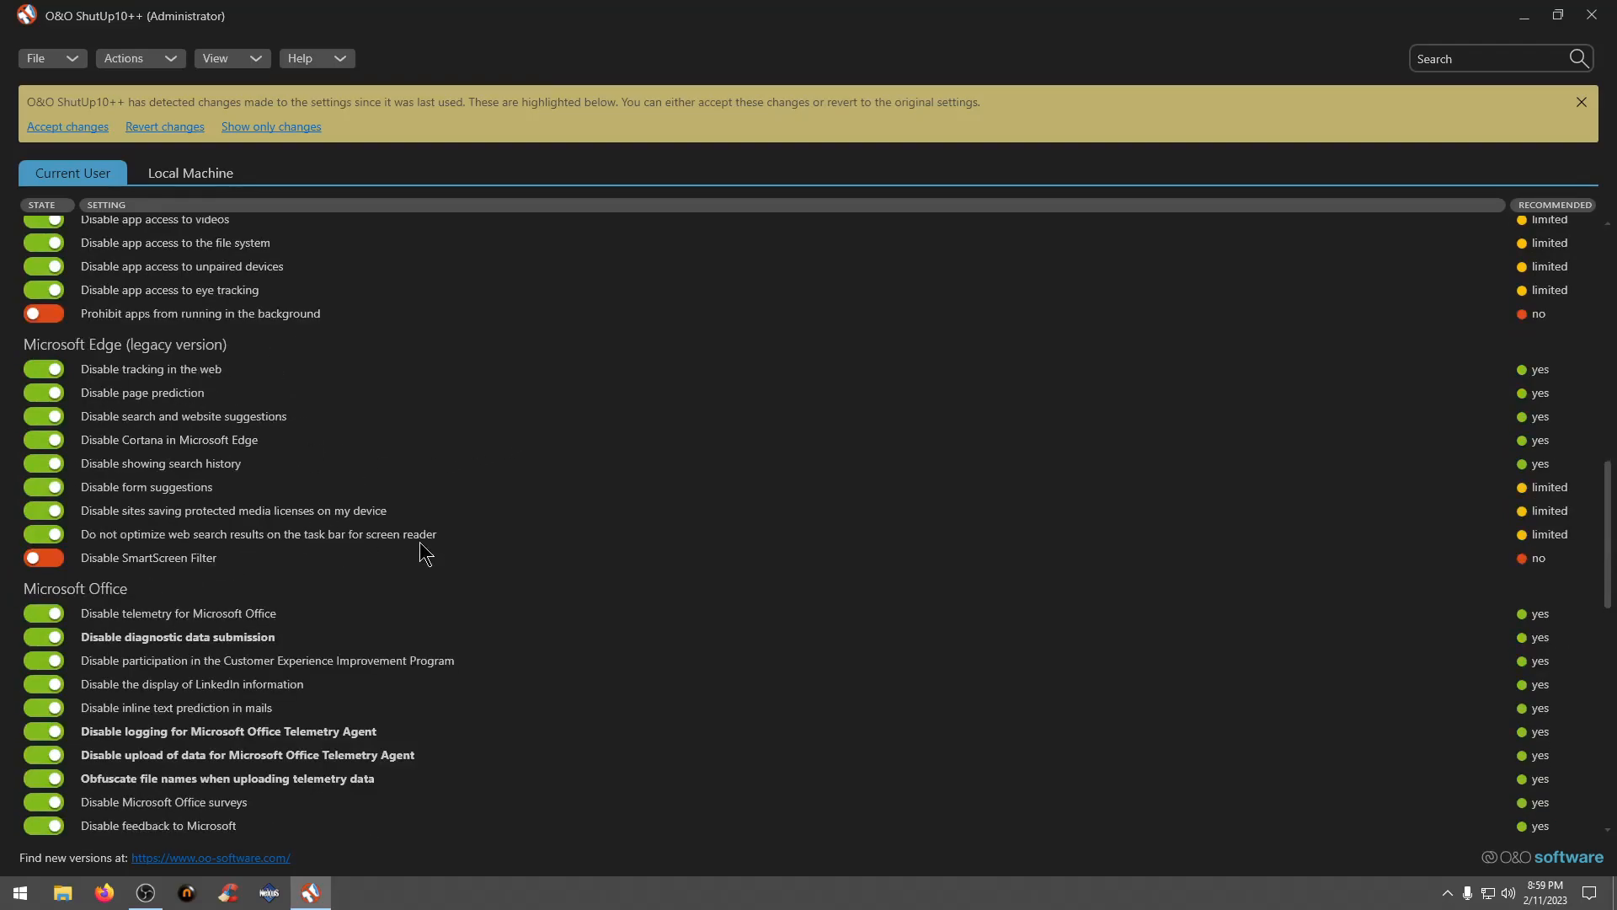
scroll(244, 524, "down", 15)
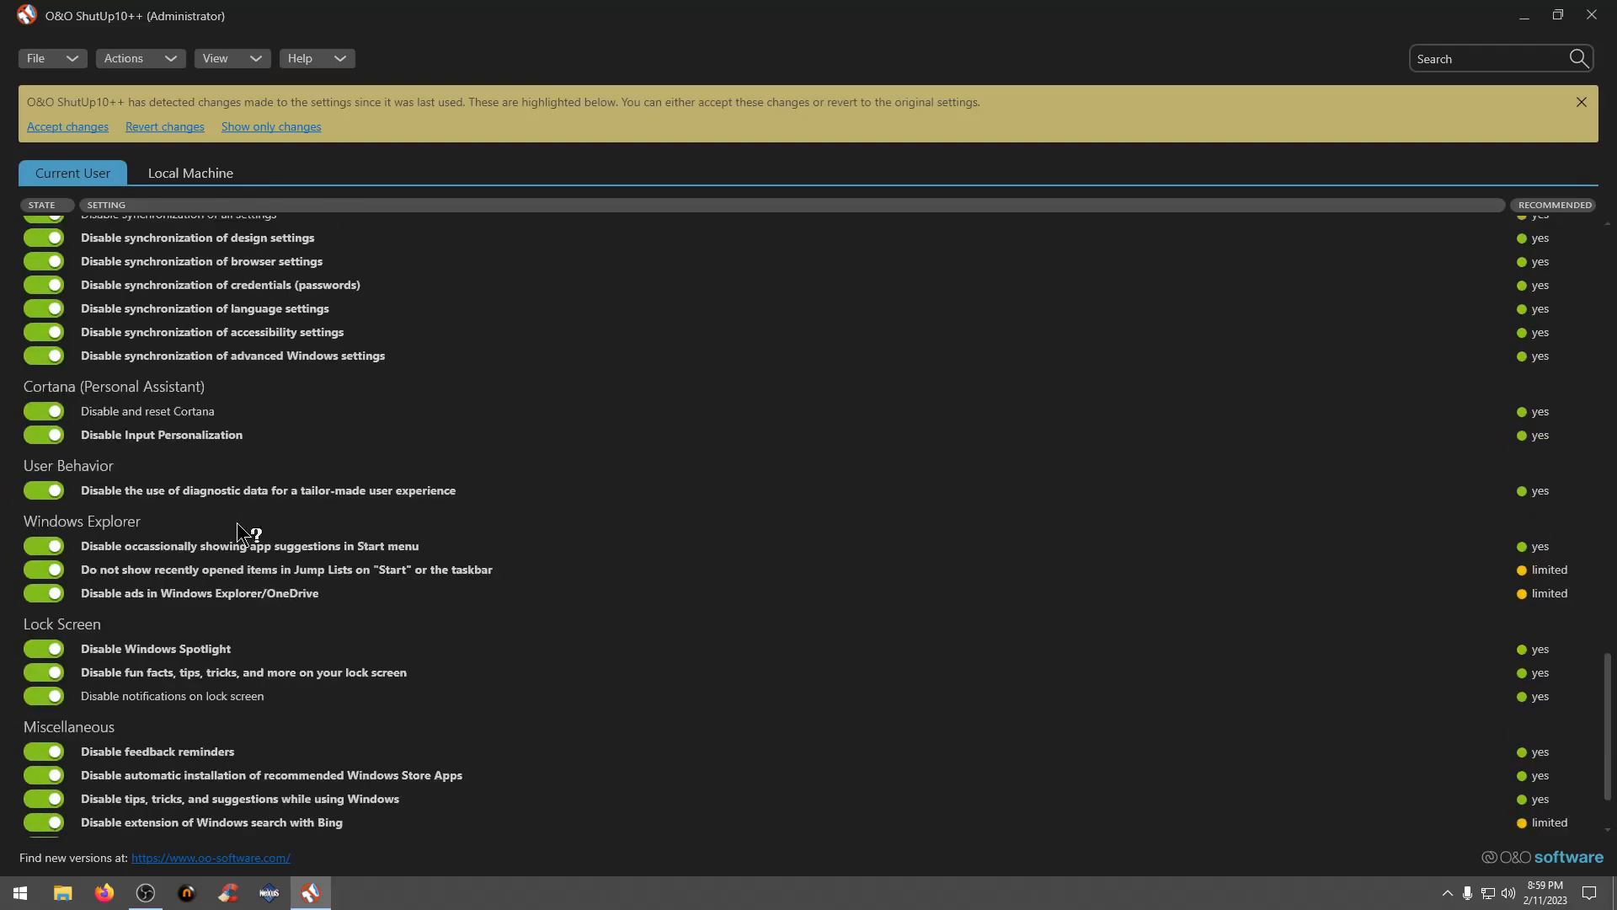
- Look through the Current User settings again, including the app privacy, background apps, Microsoft Edge and Microsoft Office sections
scroll(238, 529, "down", 2)
scroll(318, 505, "up", 9)
scroll(255, 440, "up", 20)
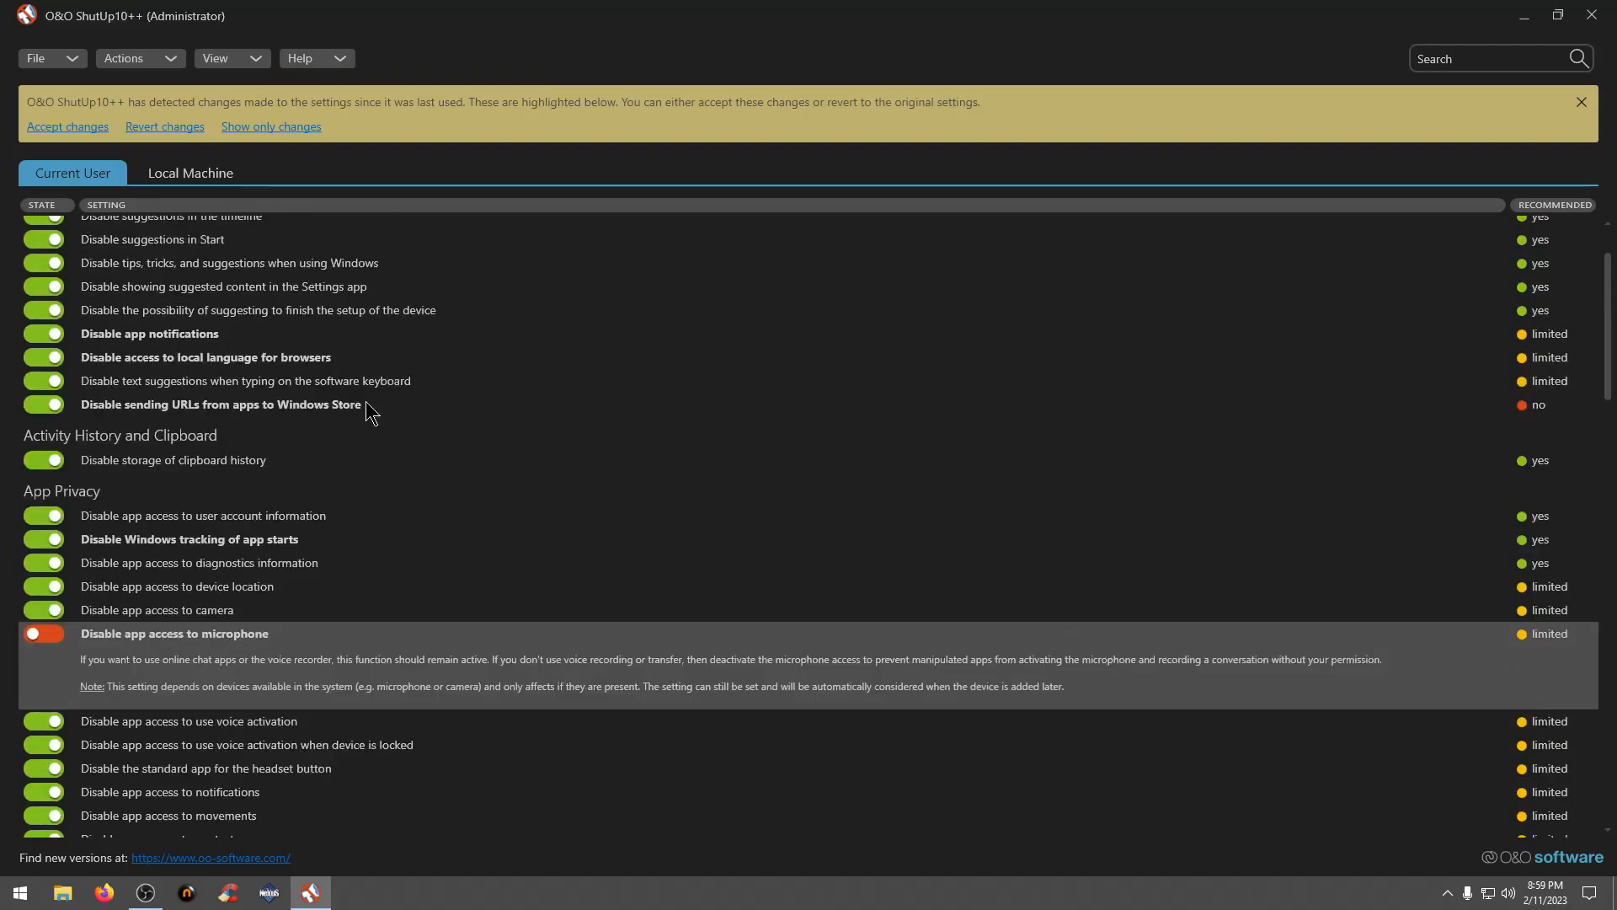
scroll(561, 446, "down", 7)
scroll(563, 438, "down", 8)
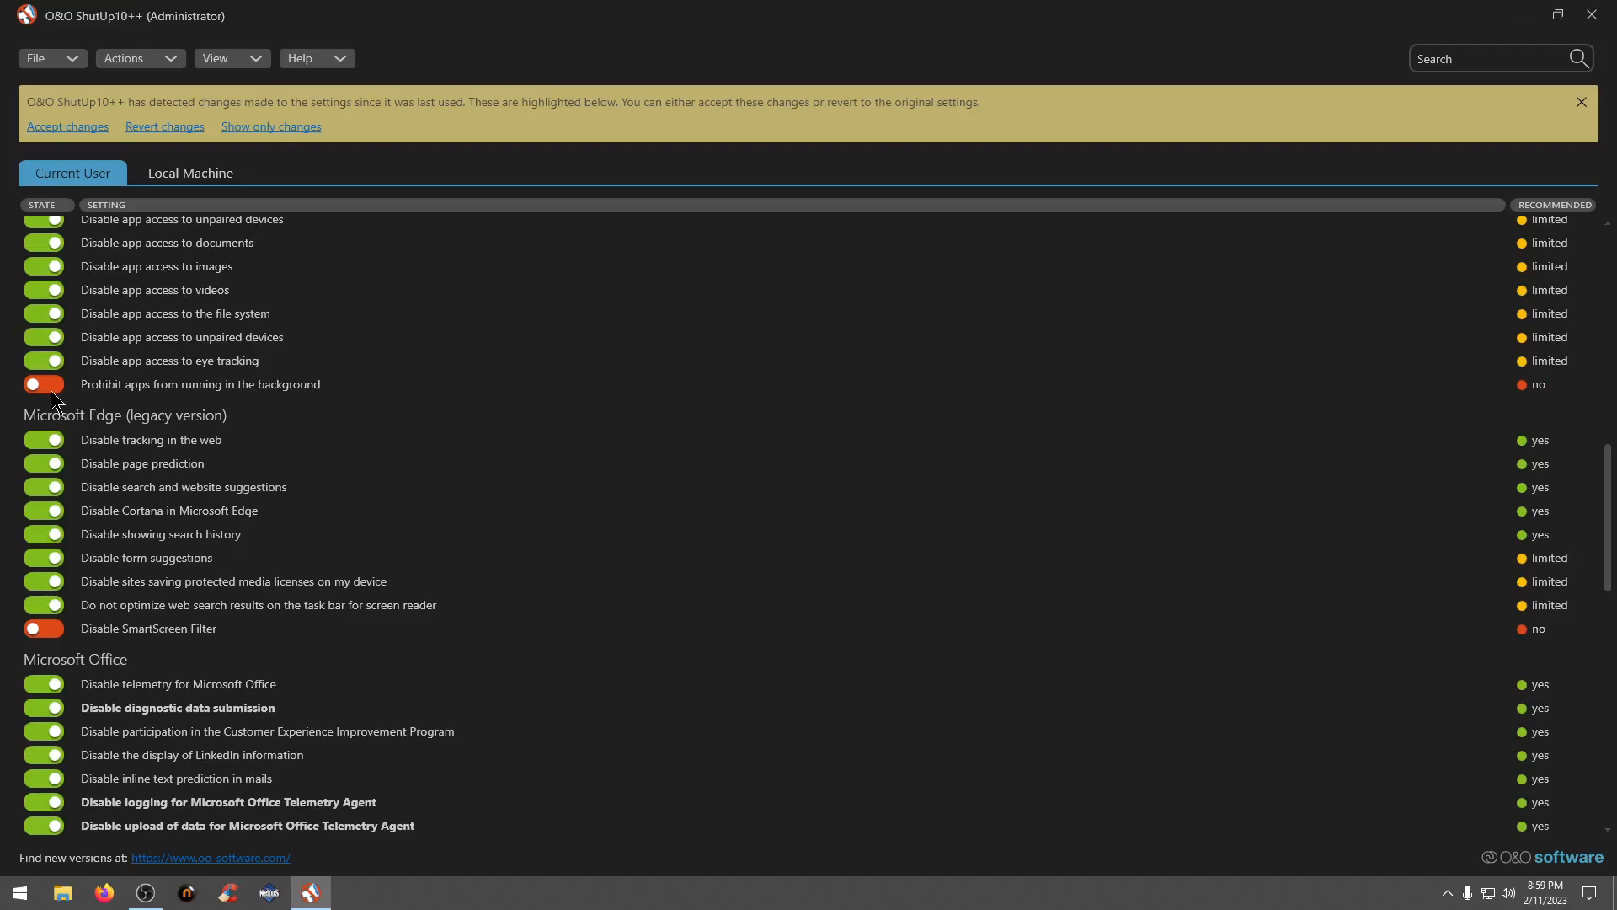
scroll(751, 529, "up", 10)
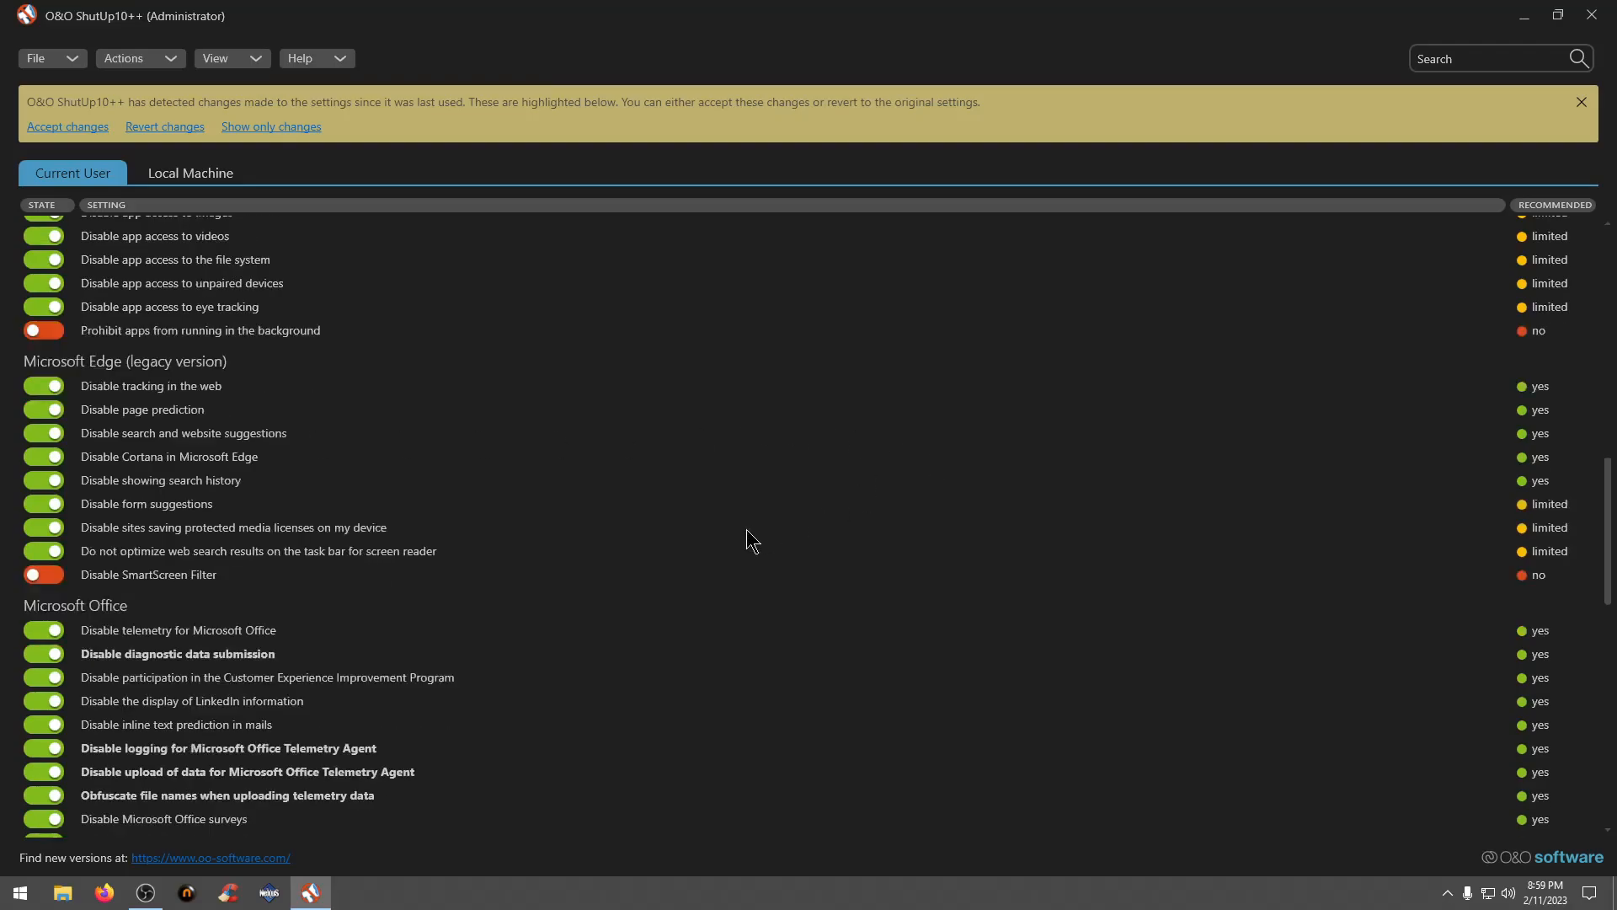
scroll(516, 529, "up", 7)
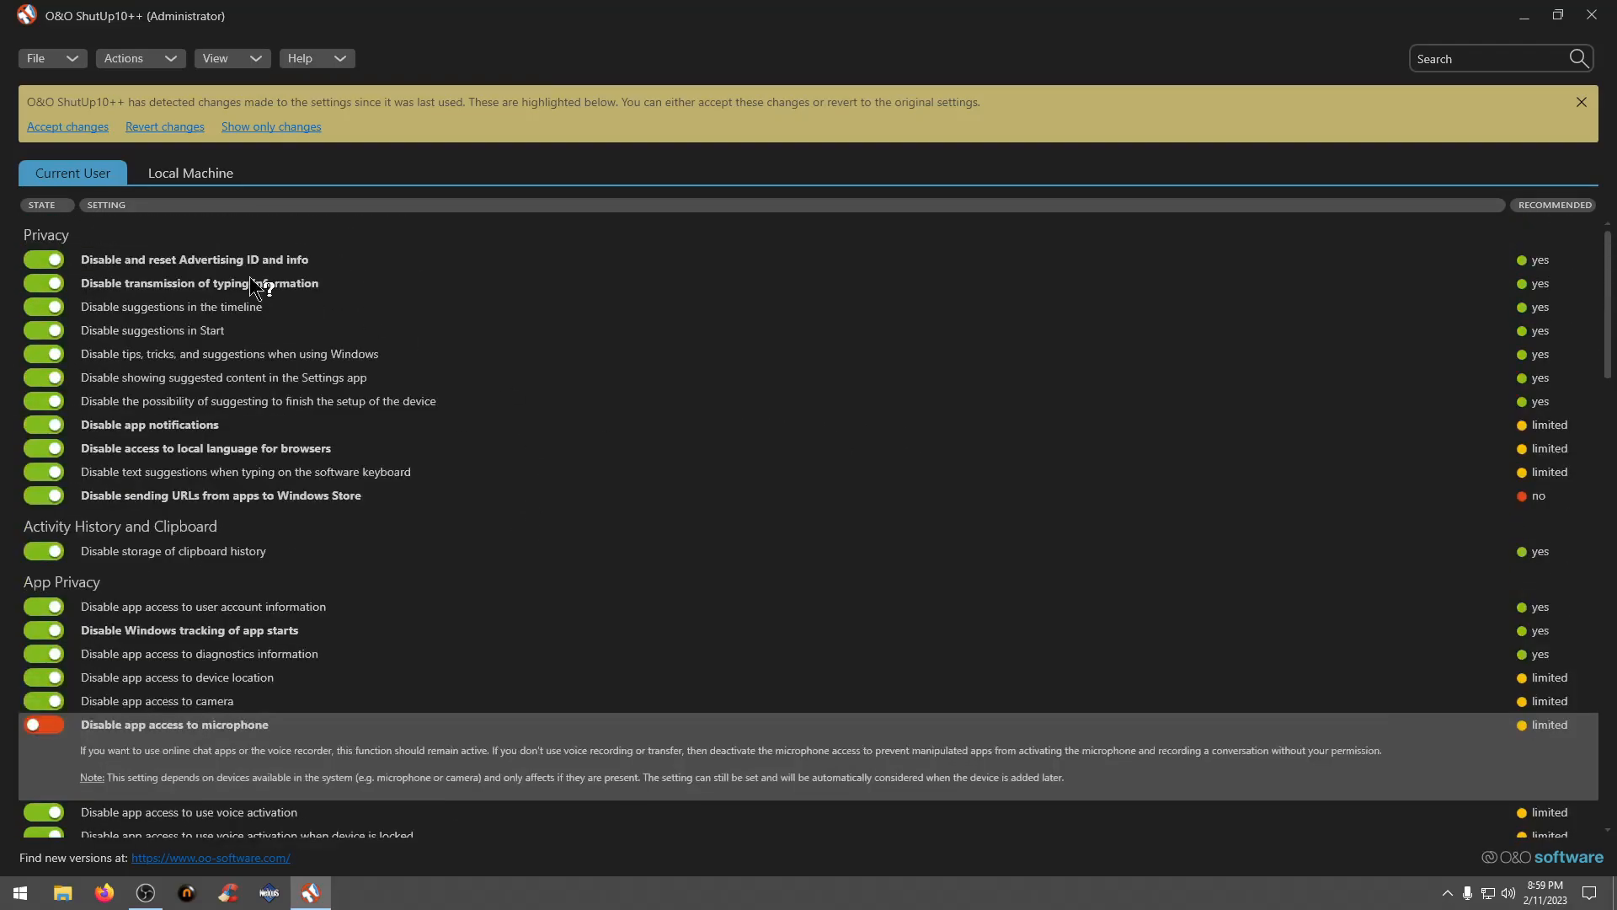
- Compare the Local Machine settings with the Current User settings, ending on the Current User list
left_click(207, 181)
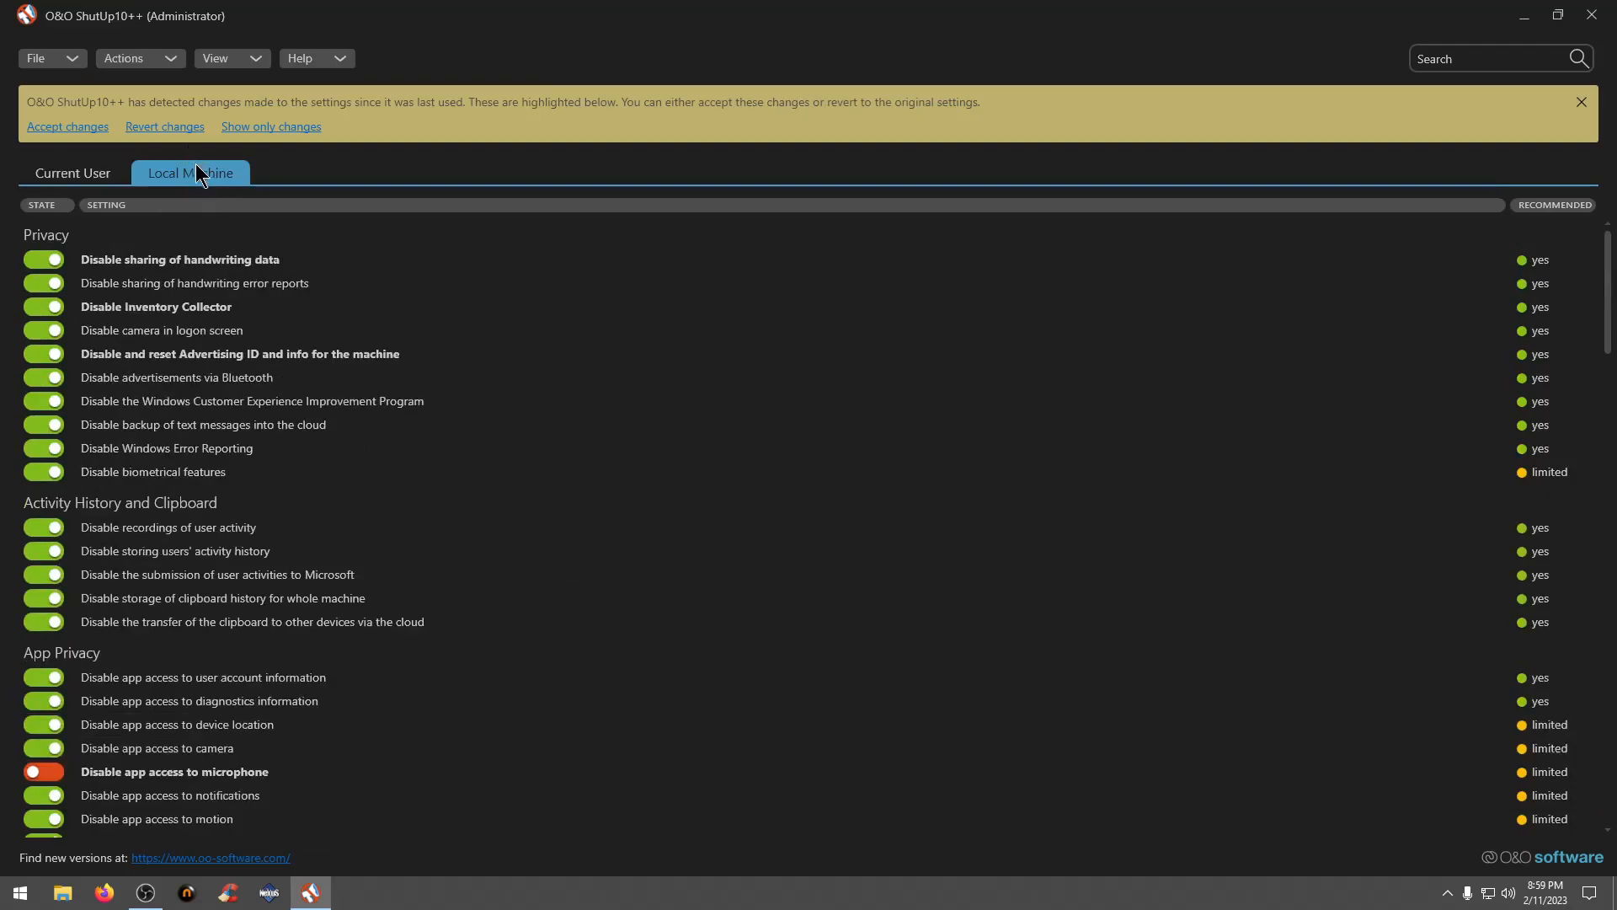
left_click(89, 173)
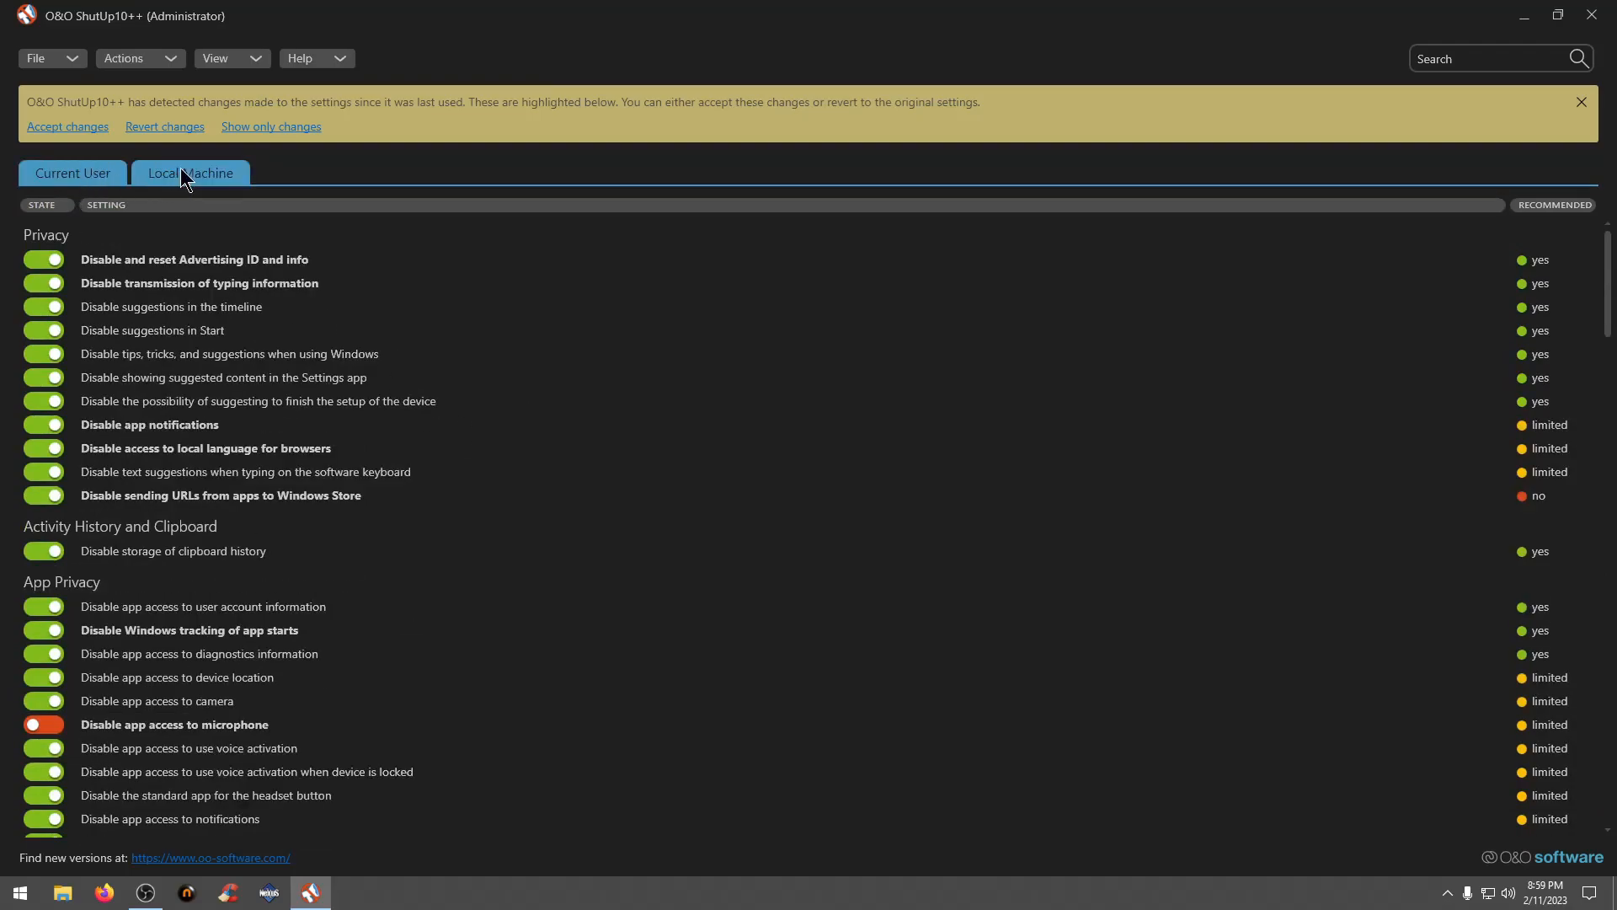
left_click(181, 168)
left_click(104, 174)
left_click(180, 176)
left_click(53, 174)
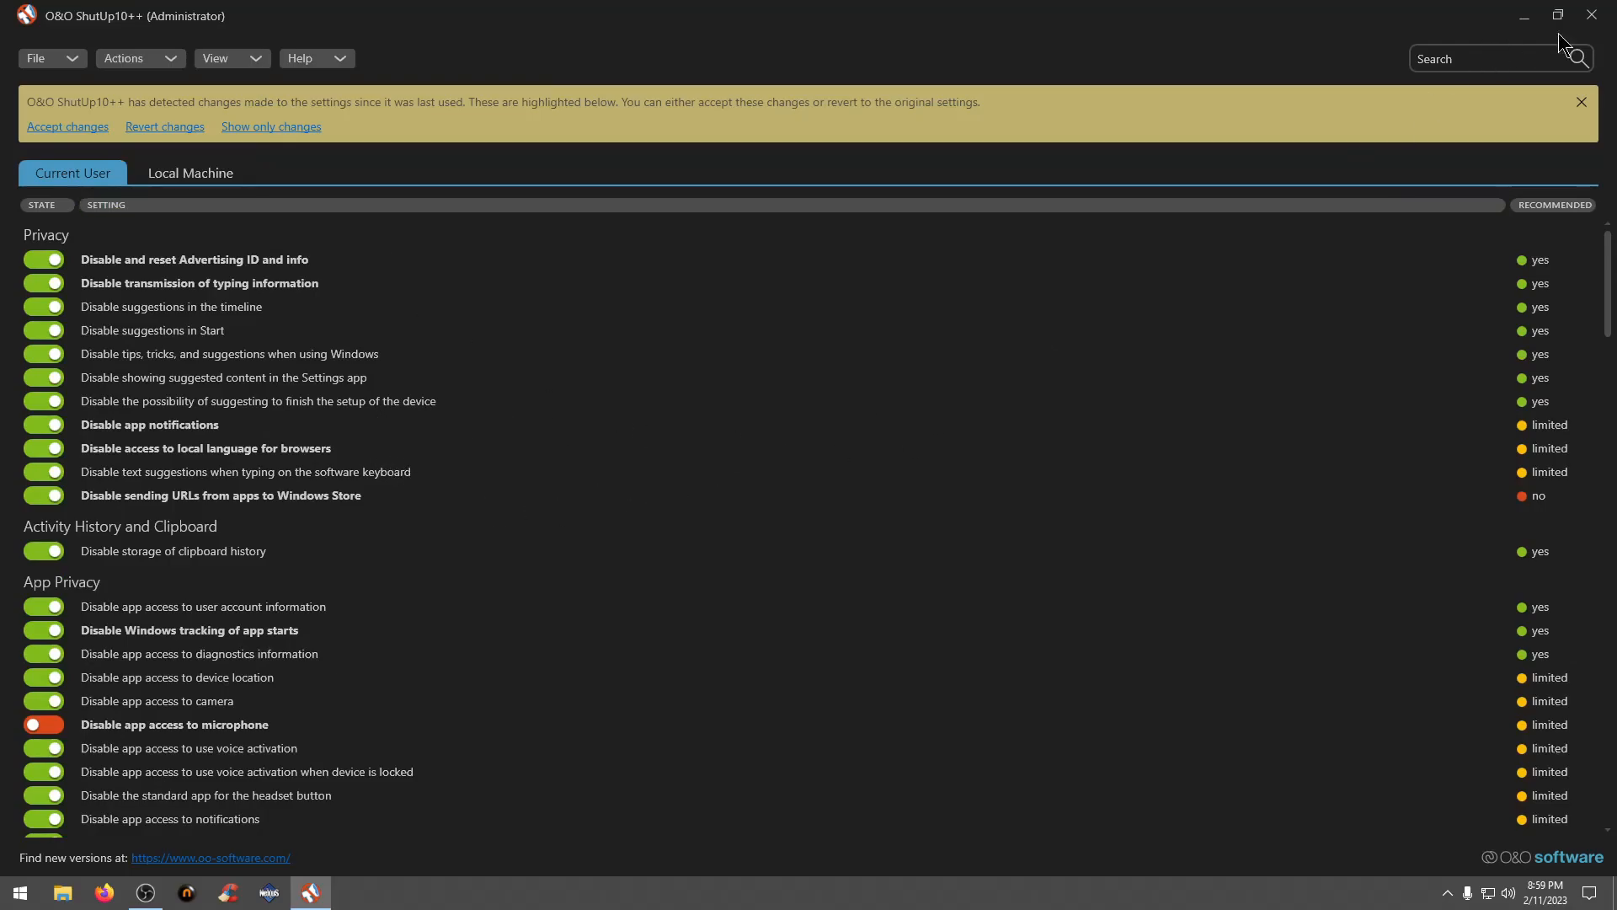
- Close O&O ShutUp10++ and open Services from the Administrative Tools in Control Panel
left_click(1596, 18)
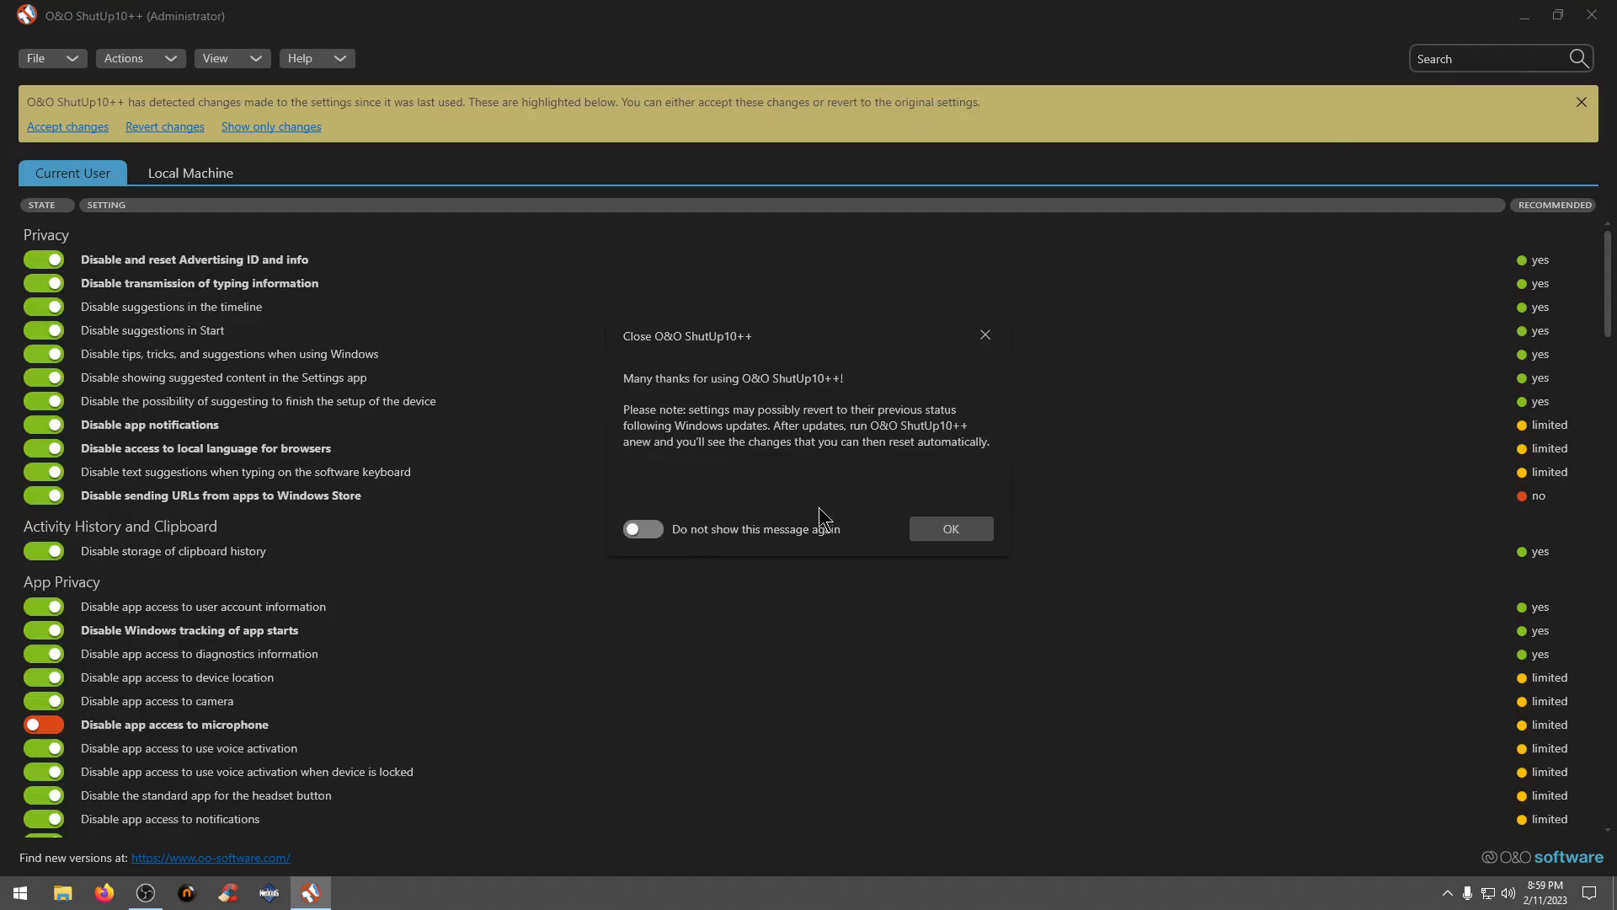
left_click(935, 531)
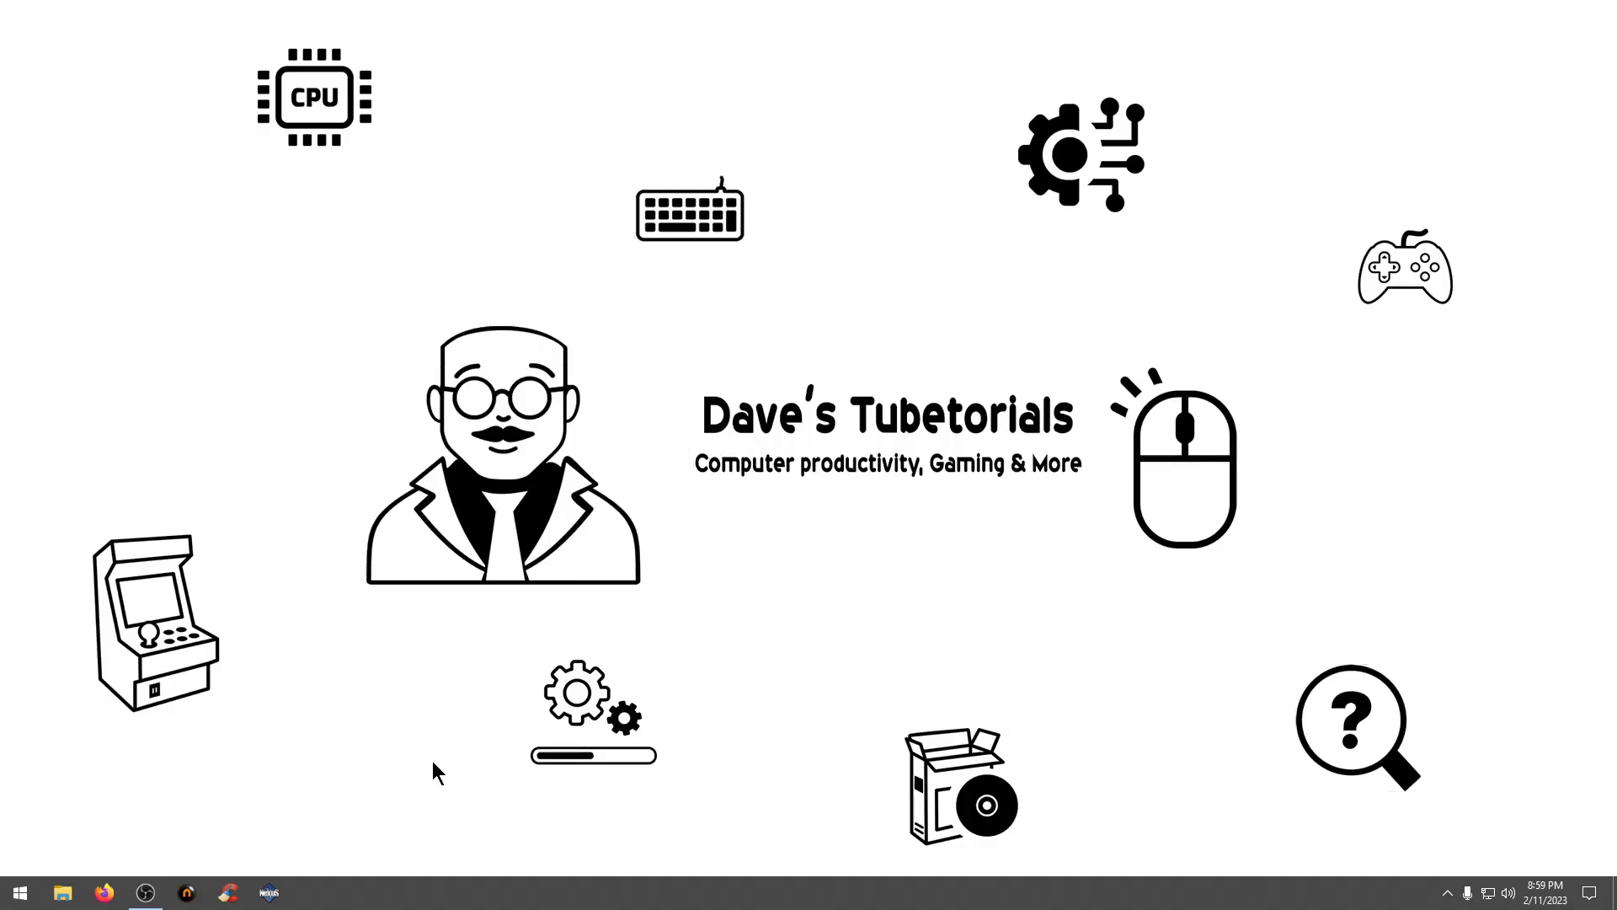
left_click(20, 893)
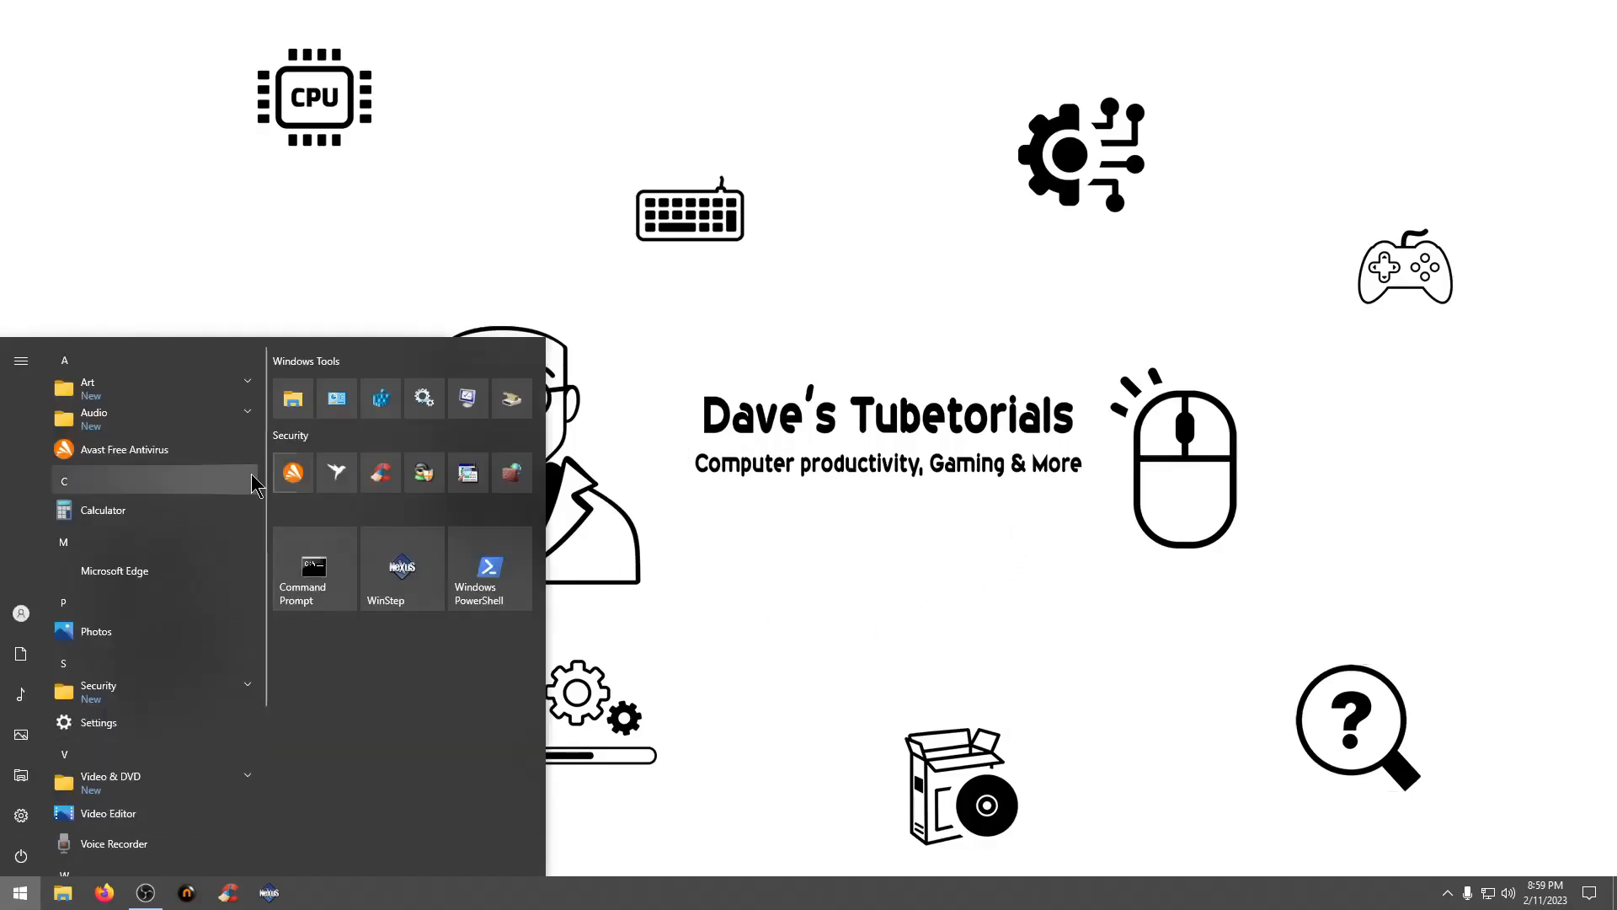
left_click(334, 397)
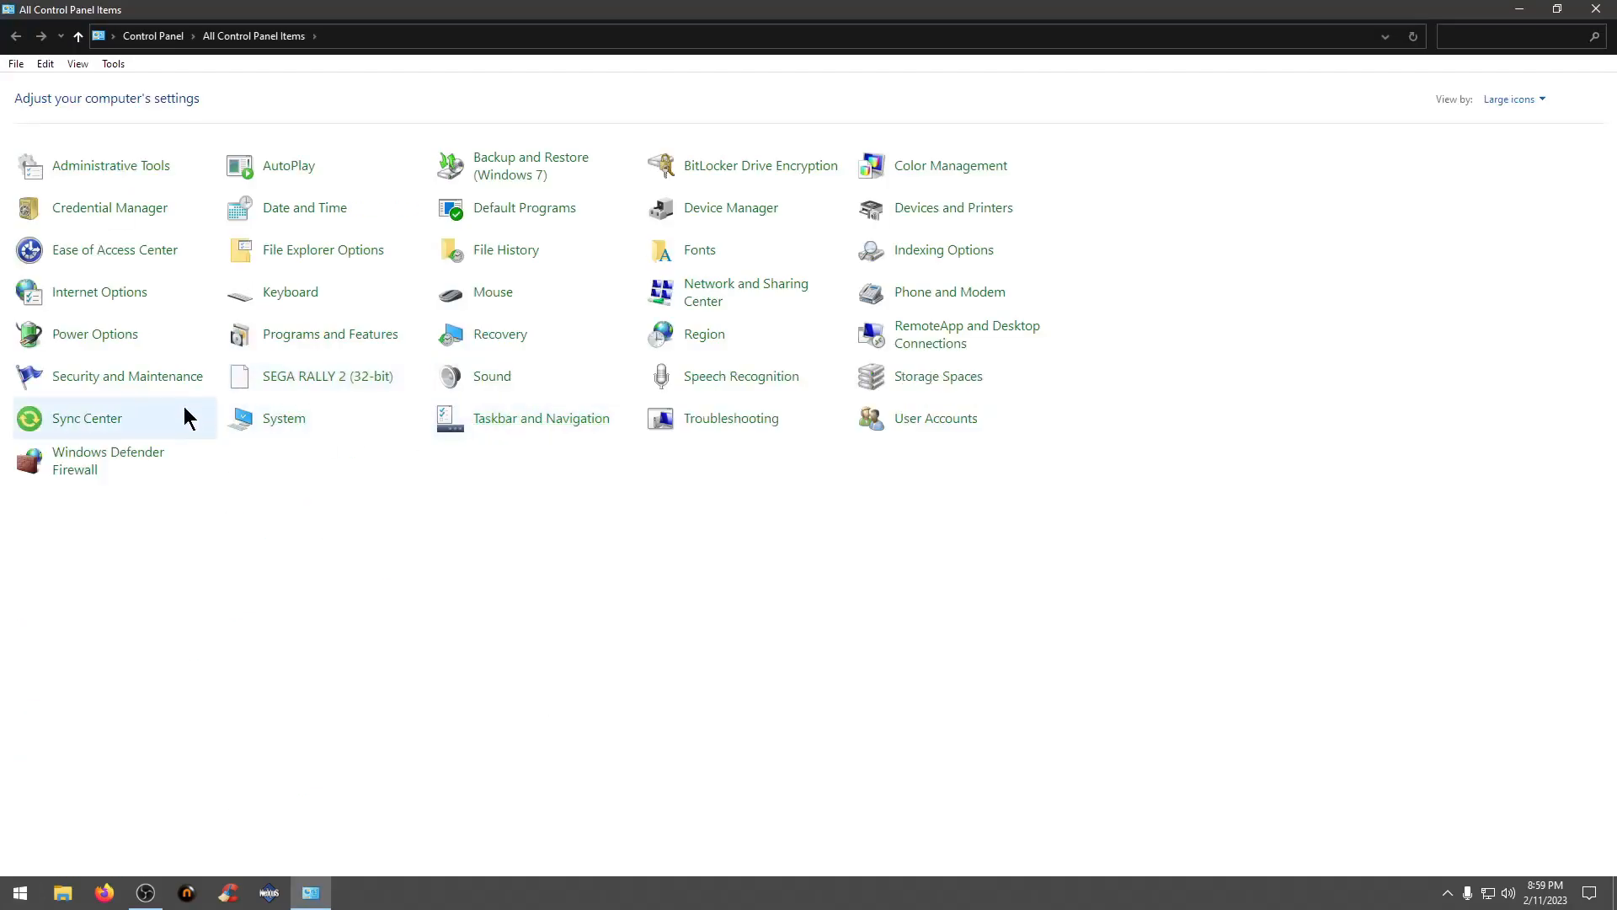
left_click(119, 156)
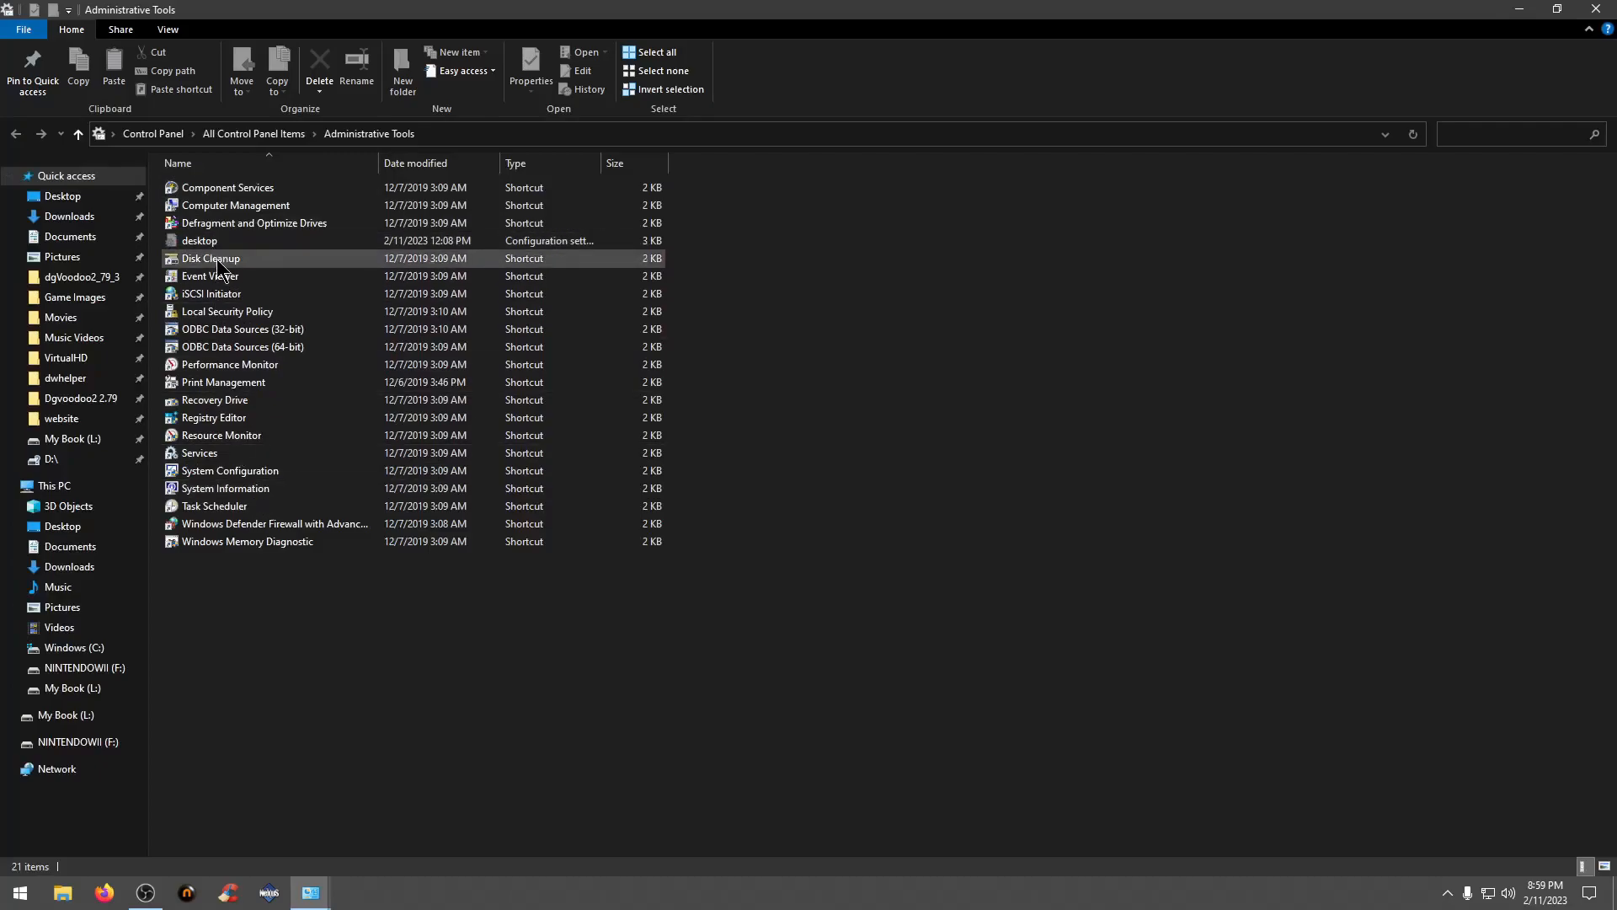
double_click(207, 455)
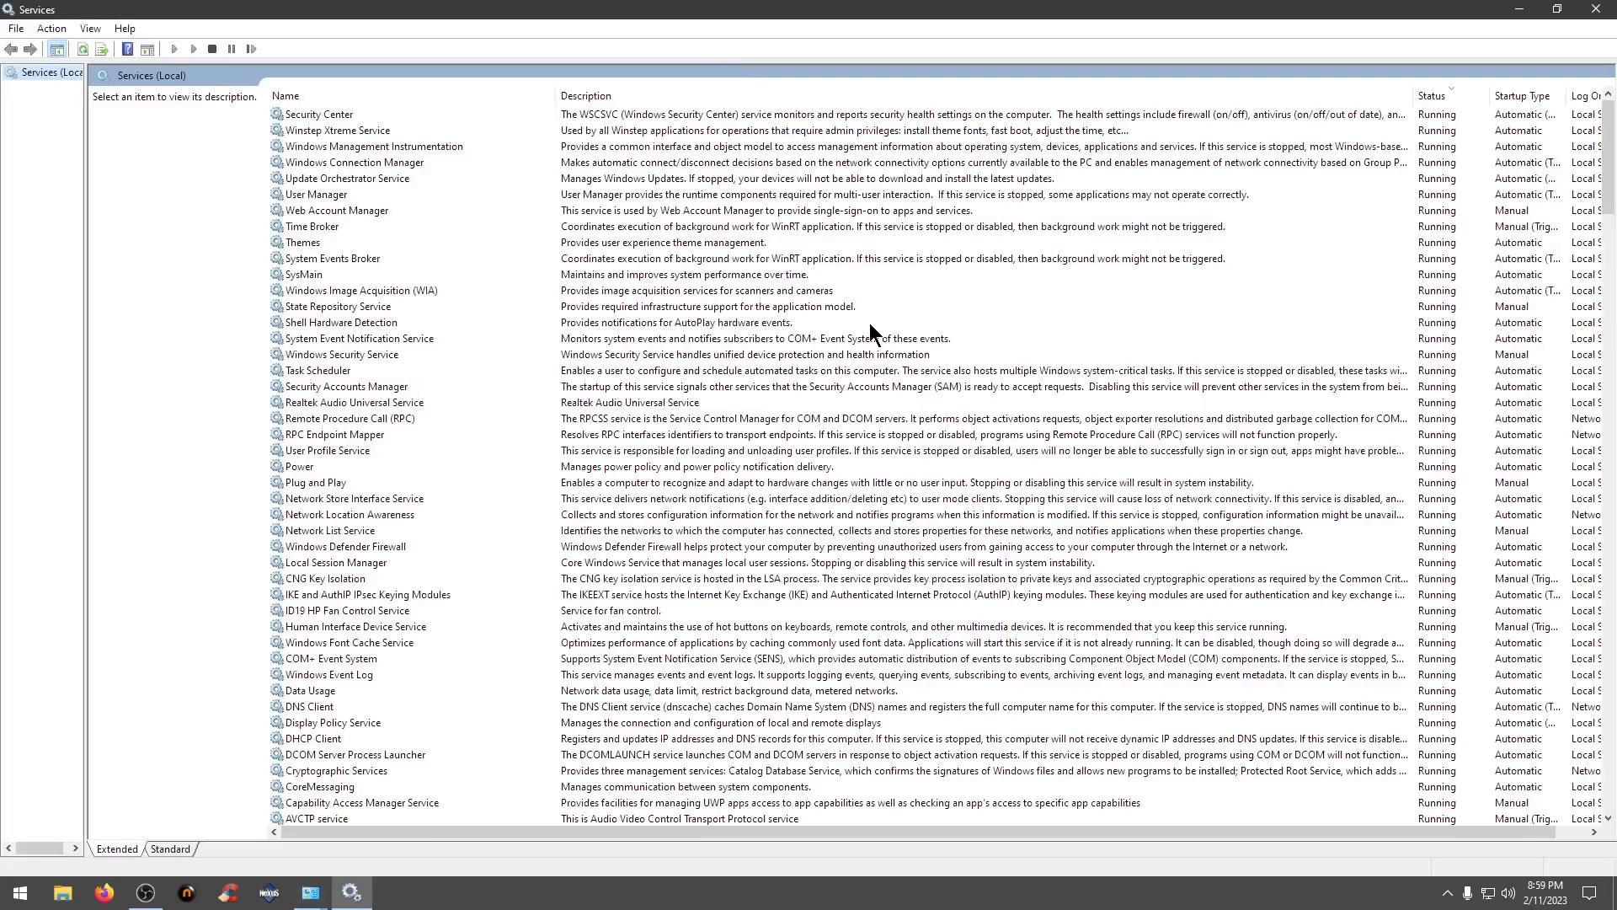
- Sort the services by name and by status in both directions to examine which are running and which are stopped
left_click(400, 94)
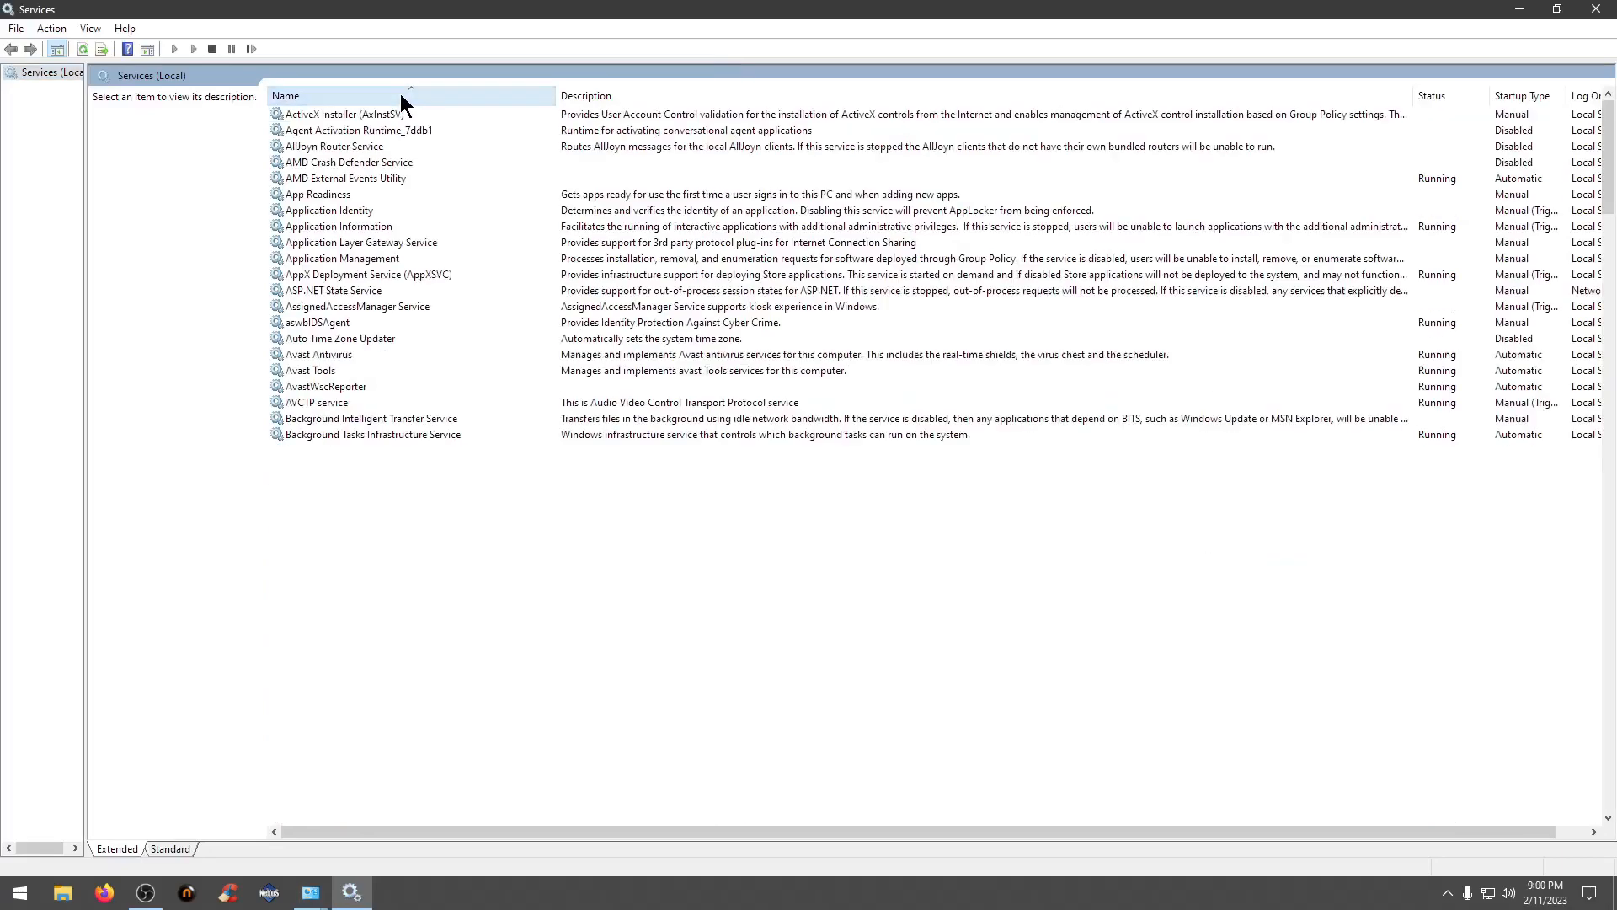
left_click(1447, 96)
left_click(1448, 96)
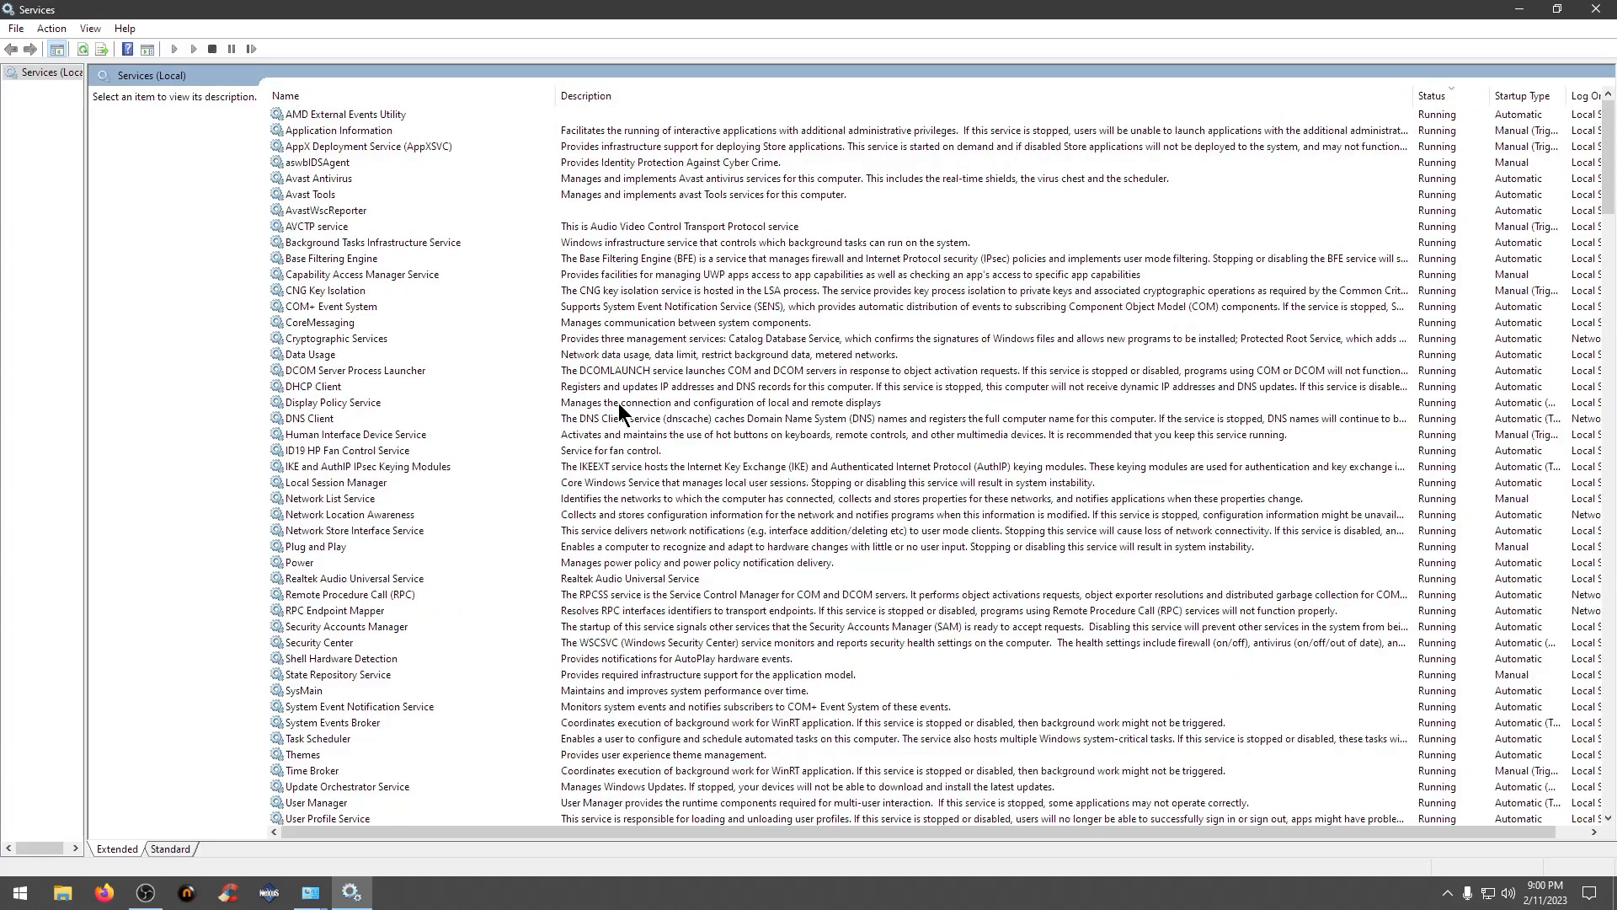
left_click(1432, 96)
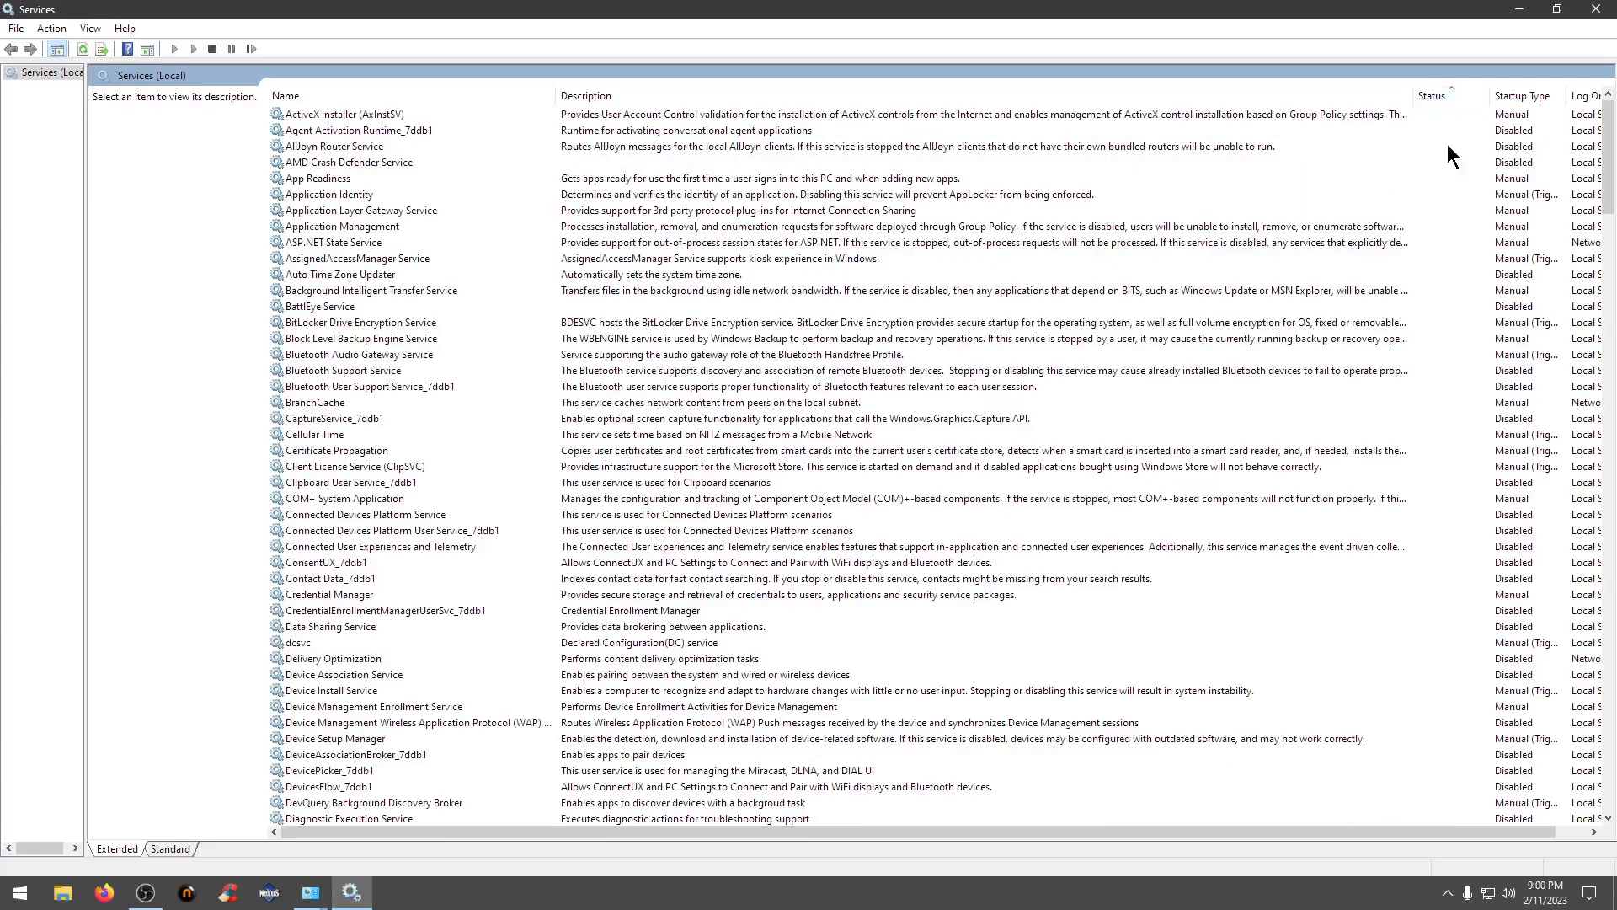
left_click(1441, 99)
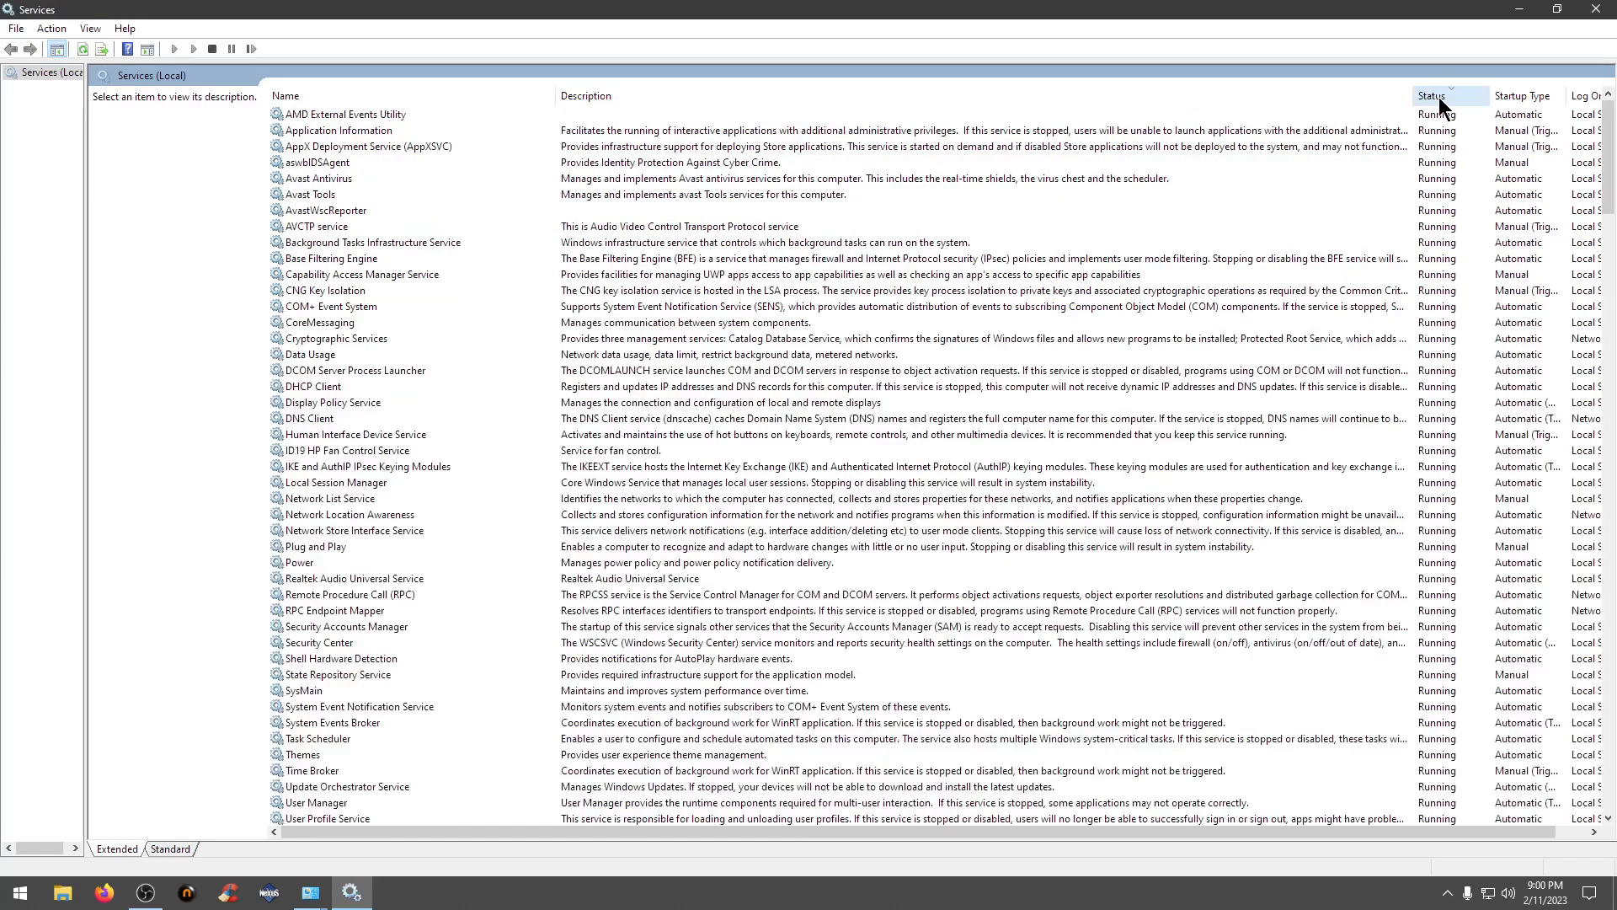
left_click(1437, 99)
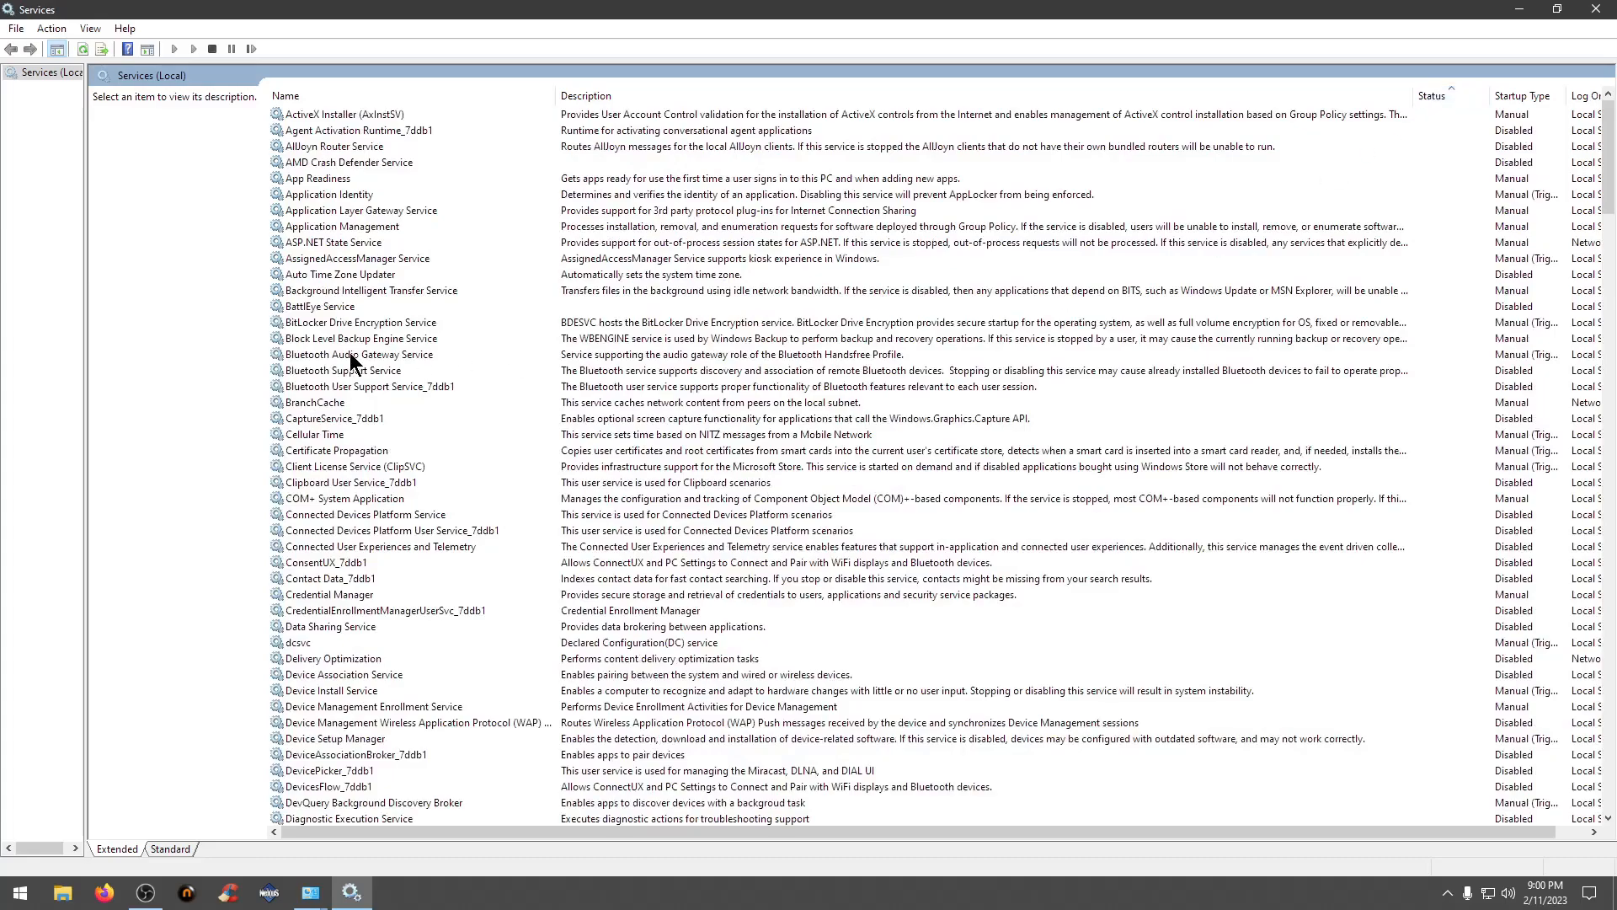
left_click(1432, 95)
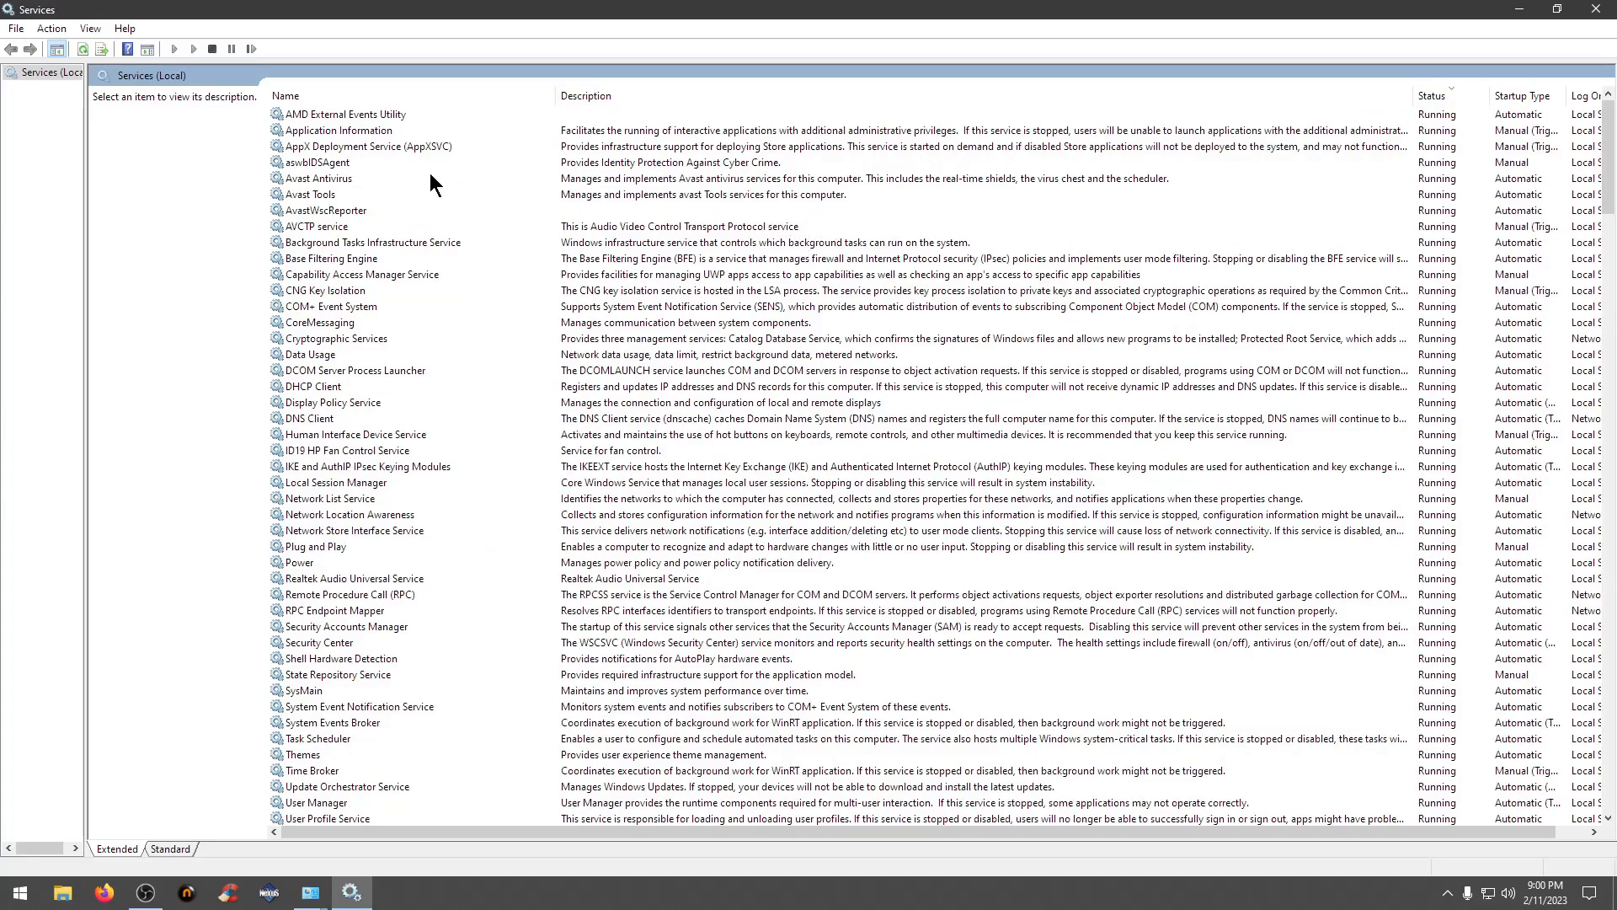
left_click(1443, 96)
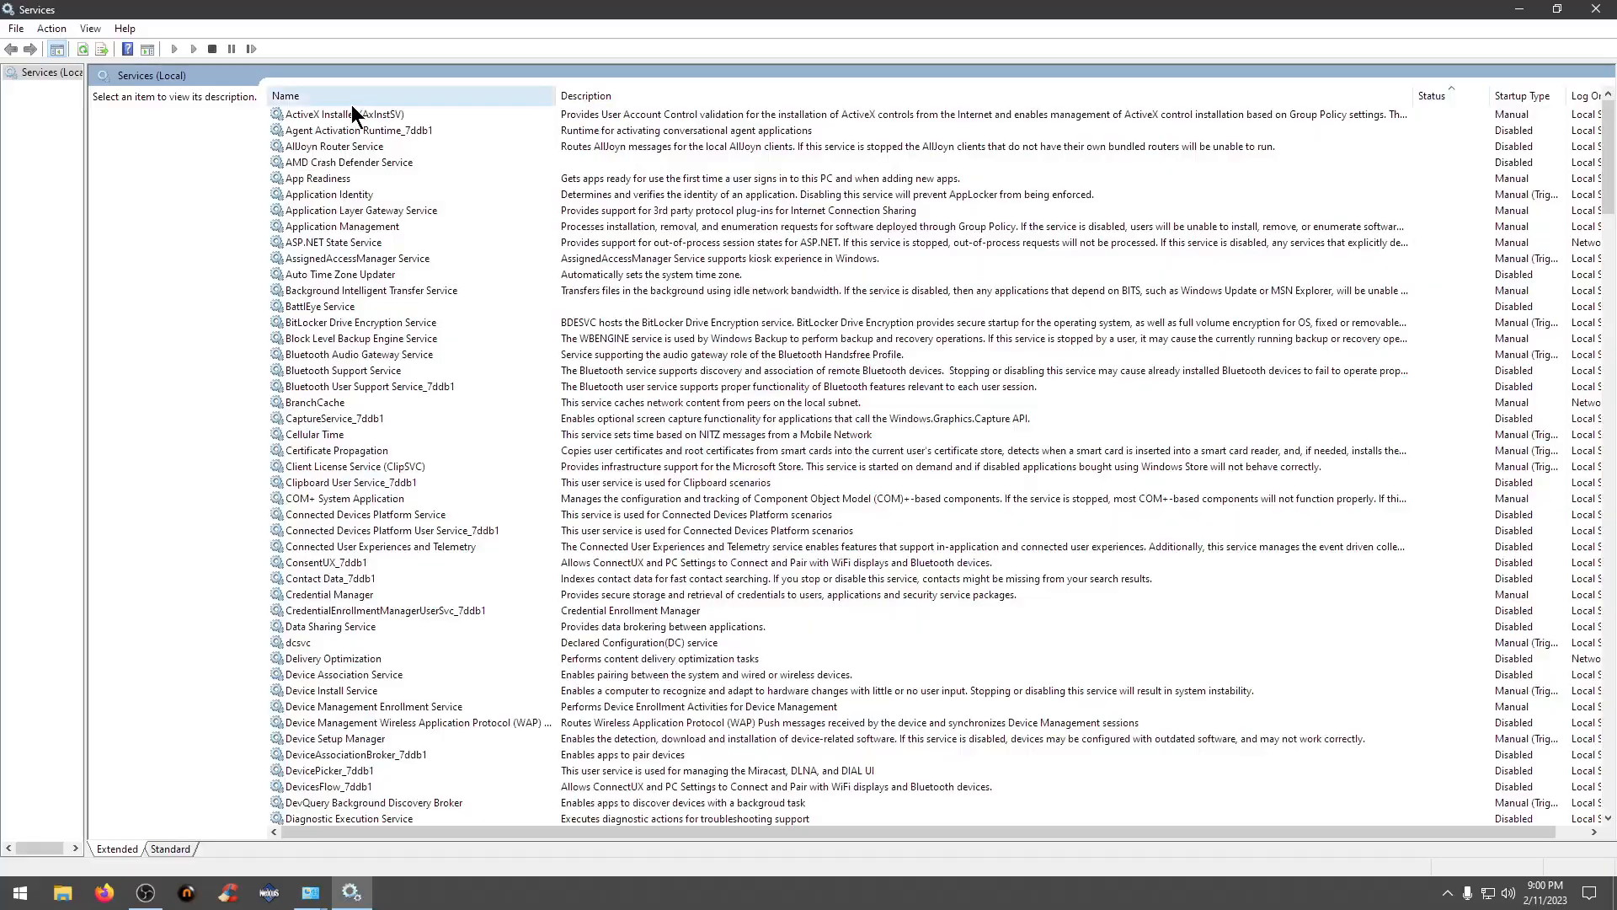
left_click(1447, 97)
scroll(1423, 455, "down", 20)
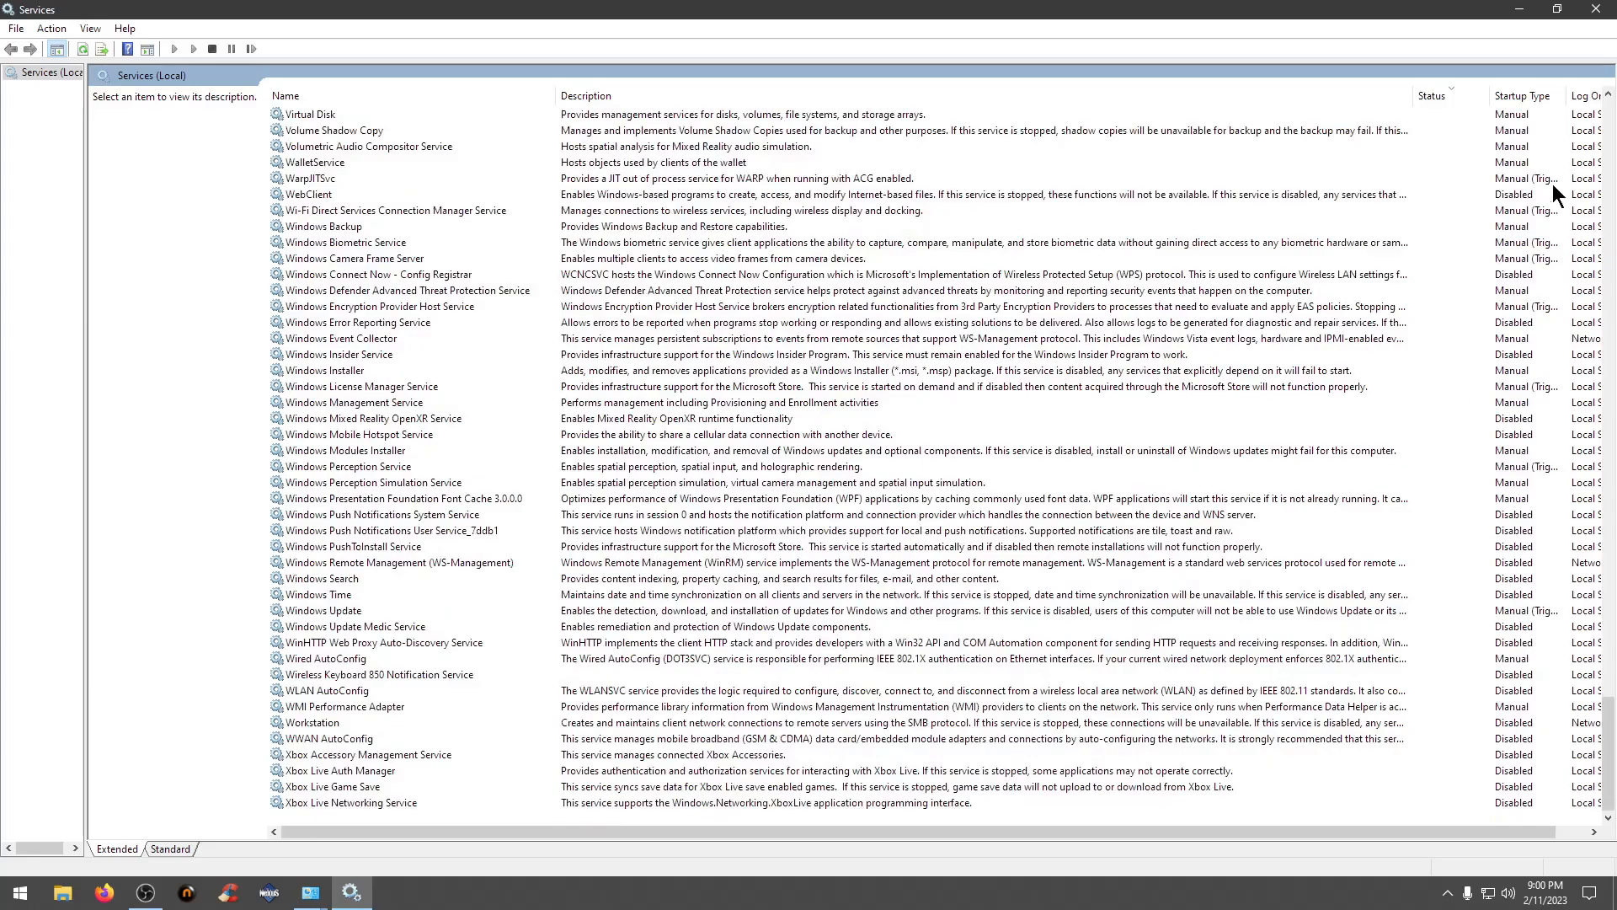
- Sort the services by startup type and browse through the services whose names begin with S
left_click(1516, 99)
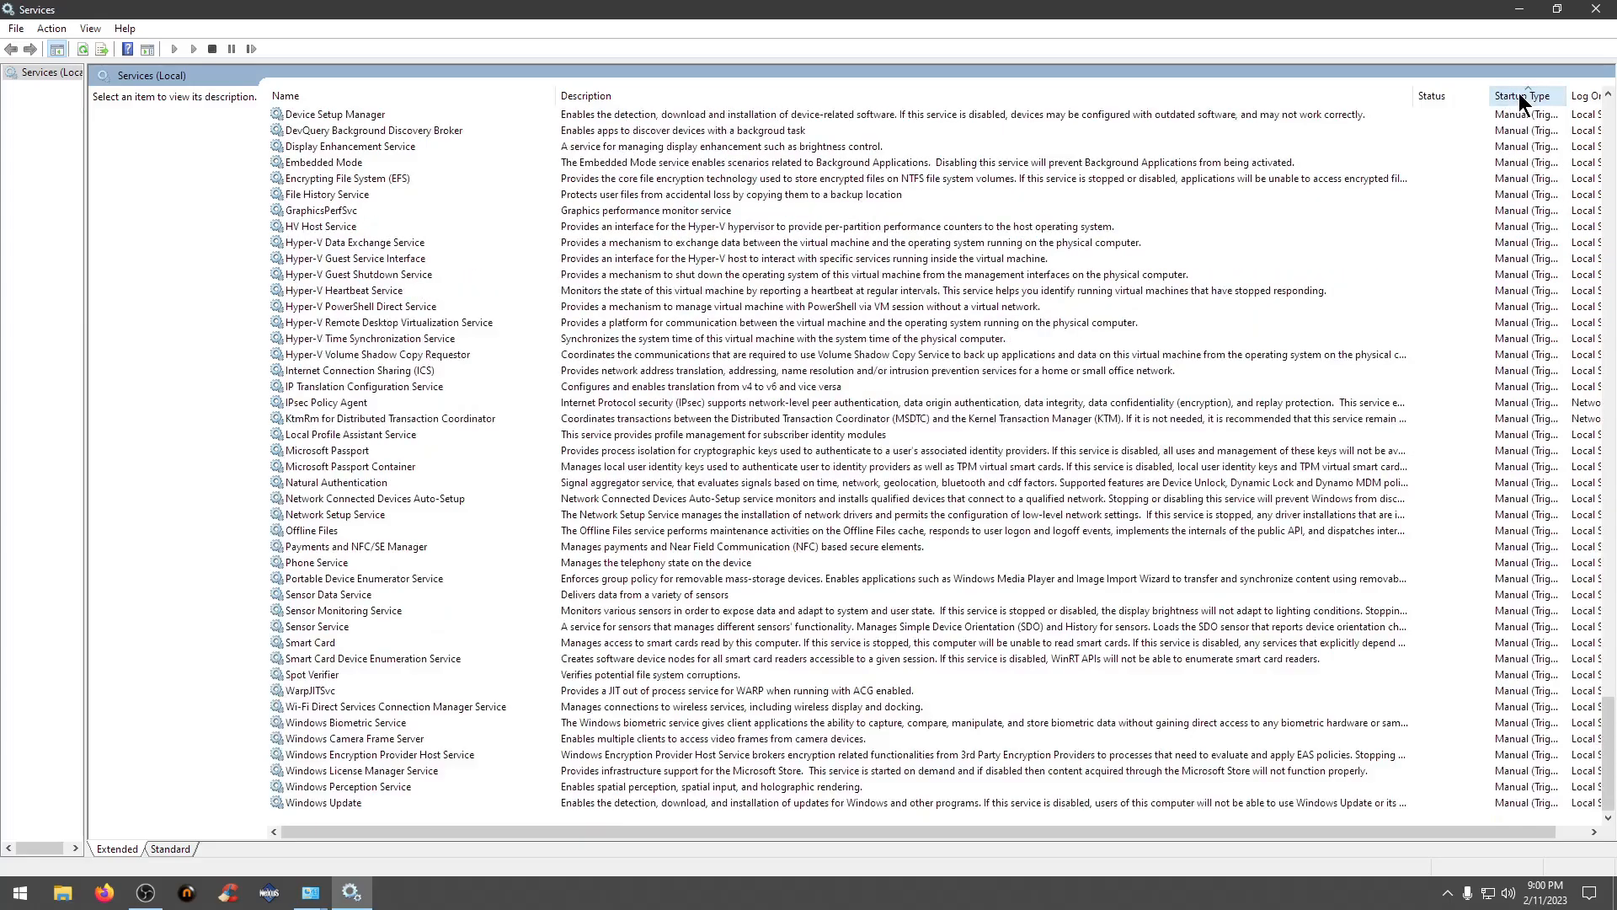
scroll(371, 438, "up", 15)
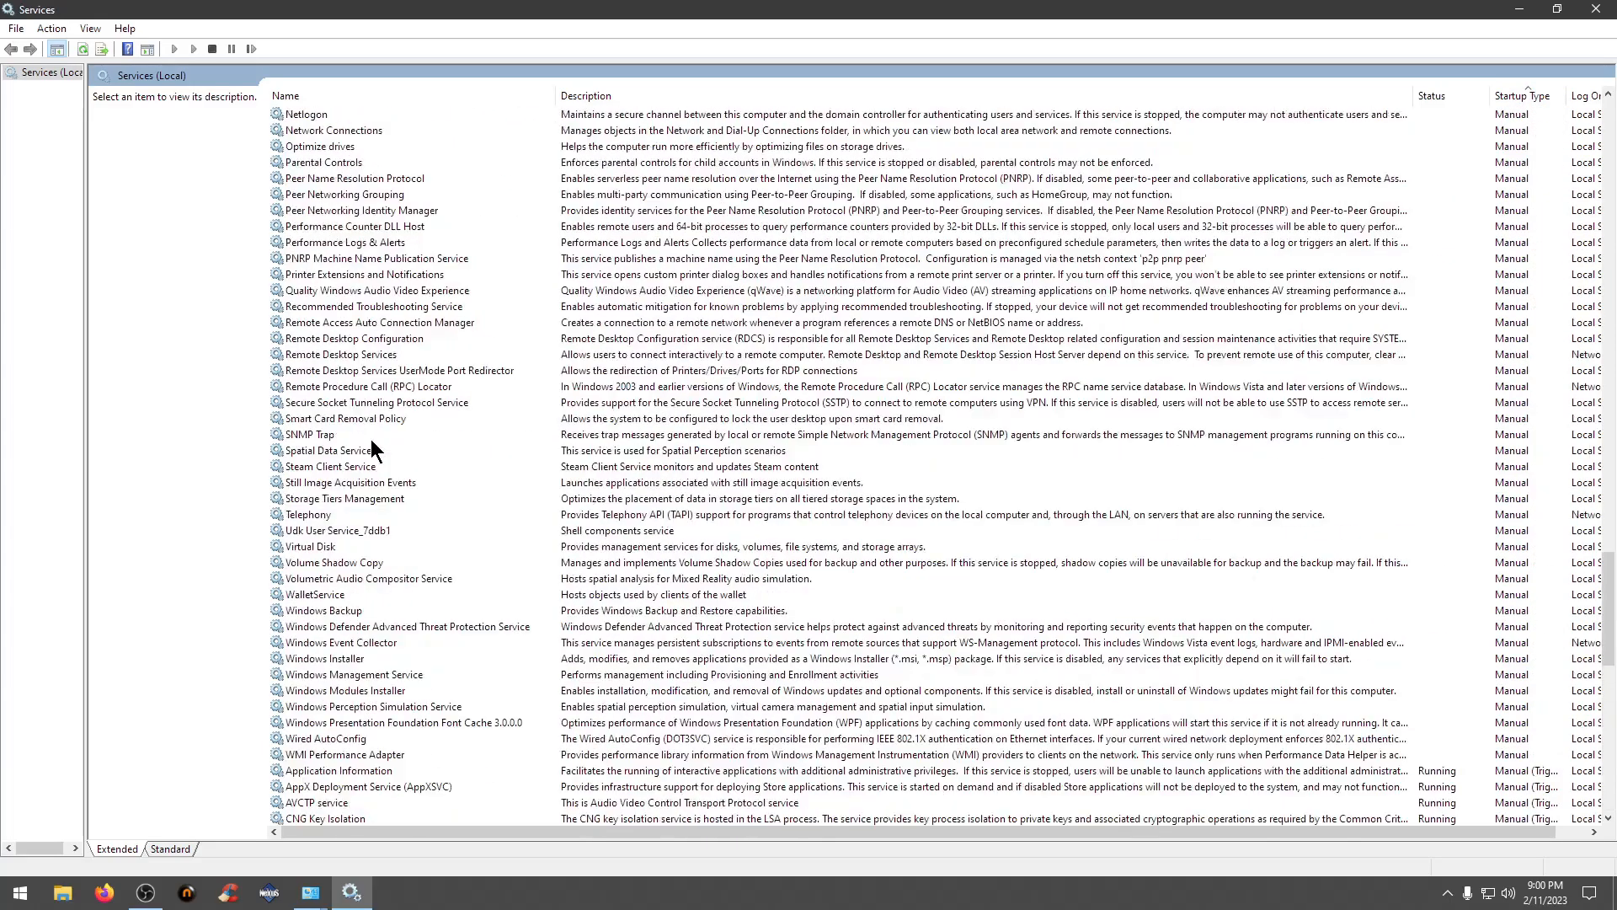
left_click(371, 444)
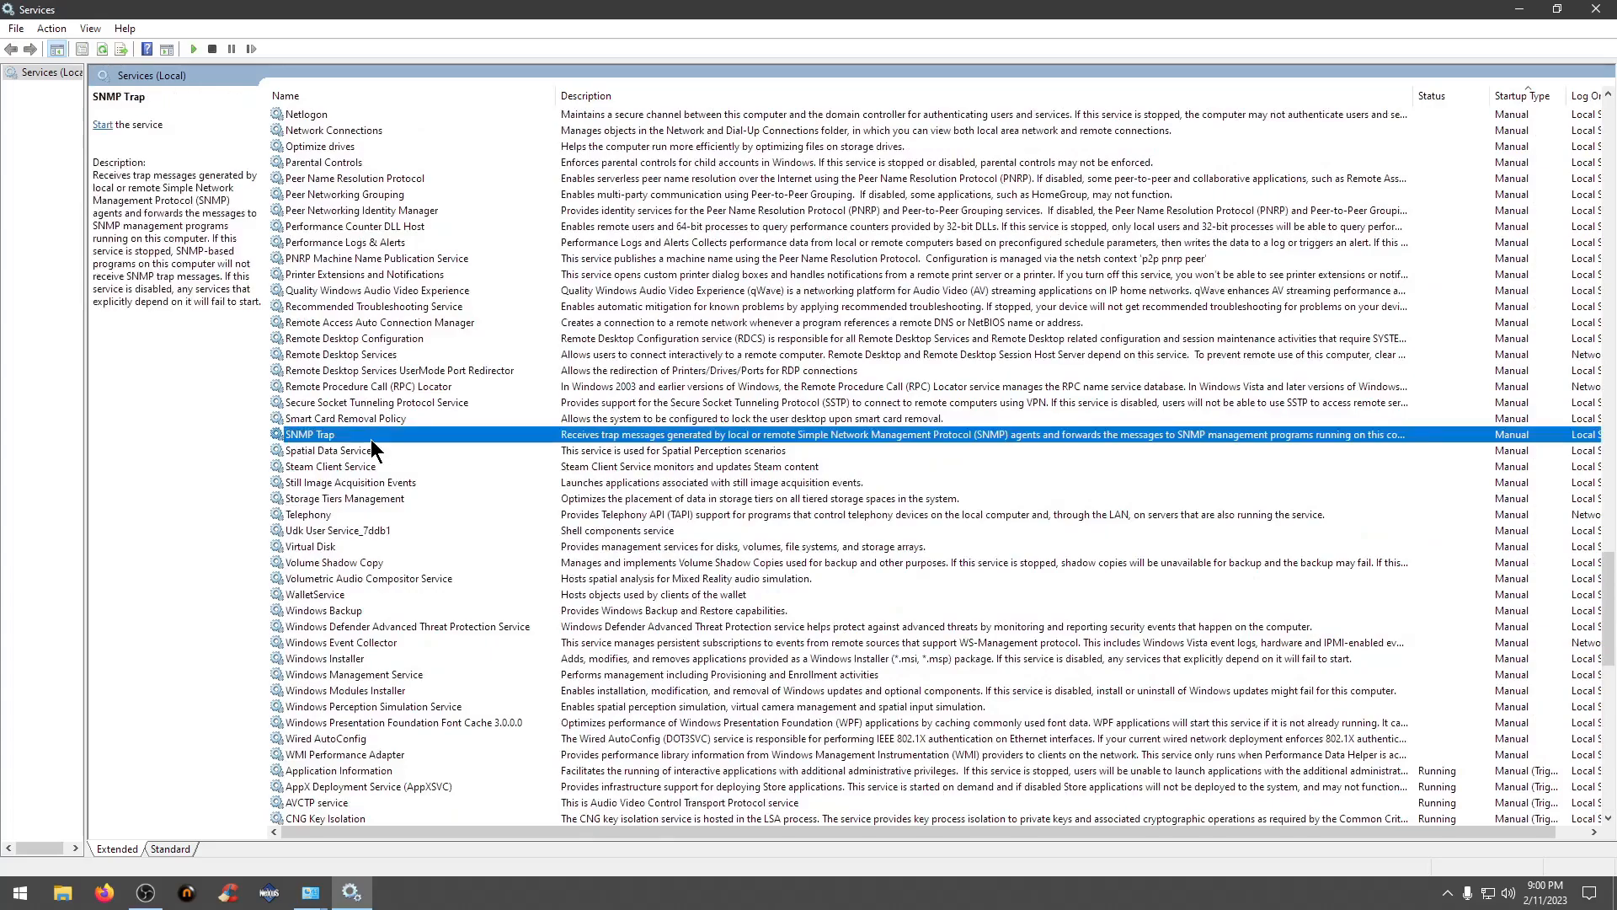
key("s")
key("s")
key("s")
key("s")
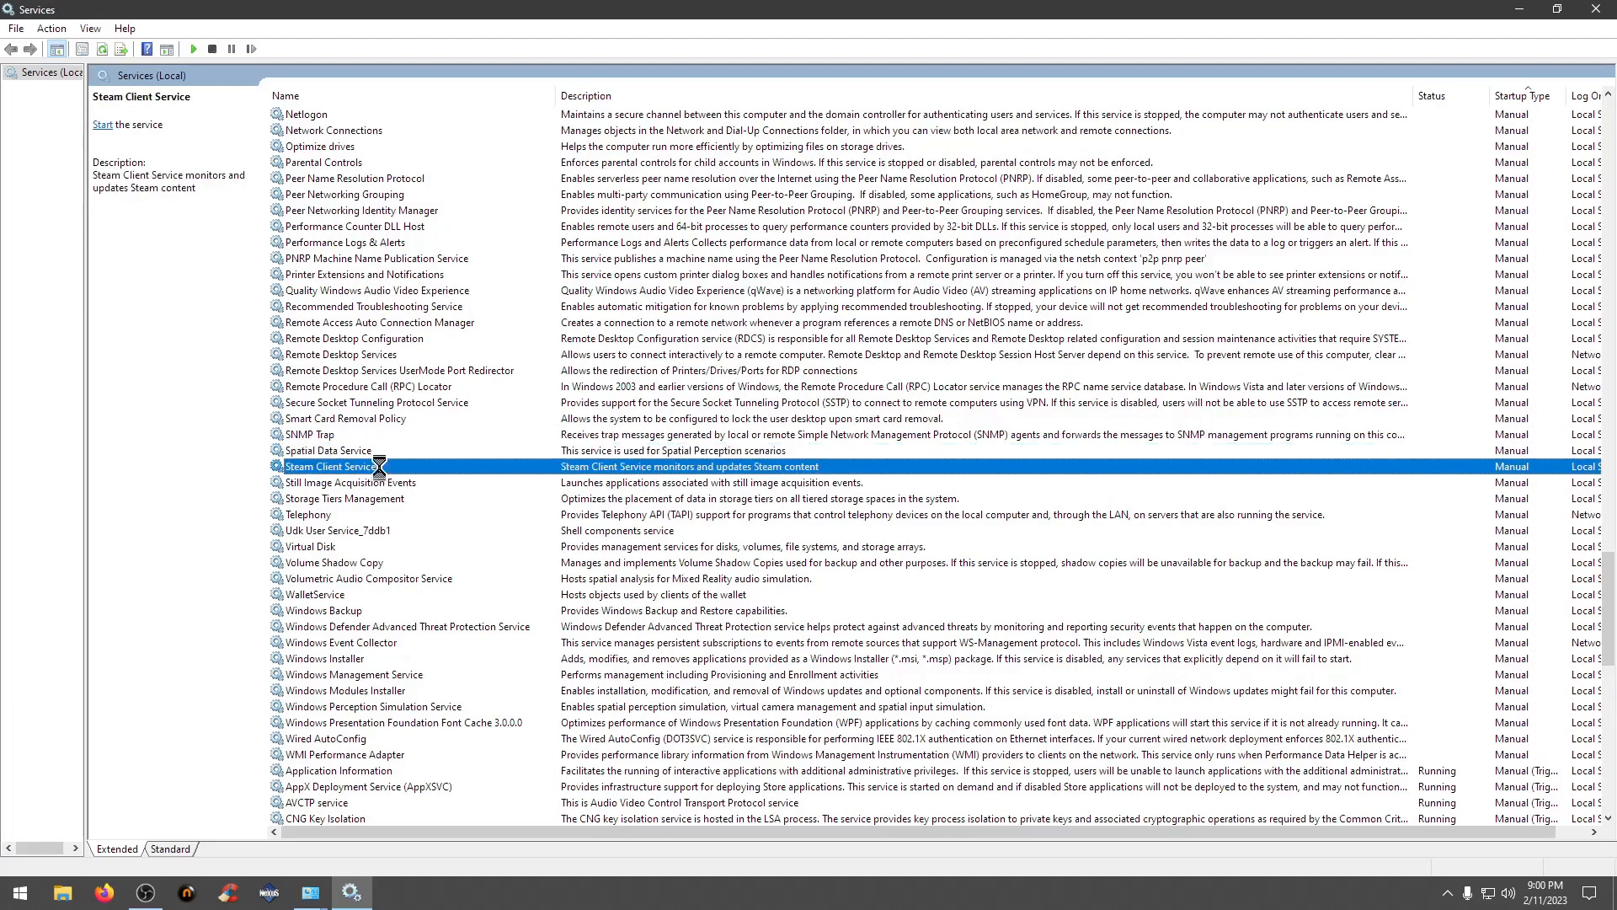
key("s")
key("s")
key("s")
key("s")
key("s")
key("s")
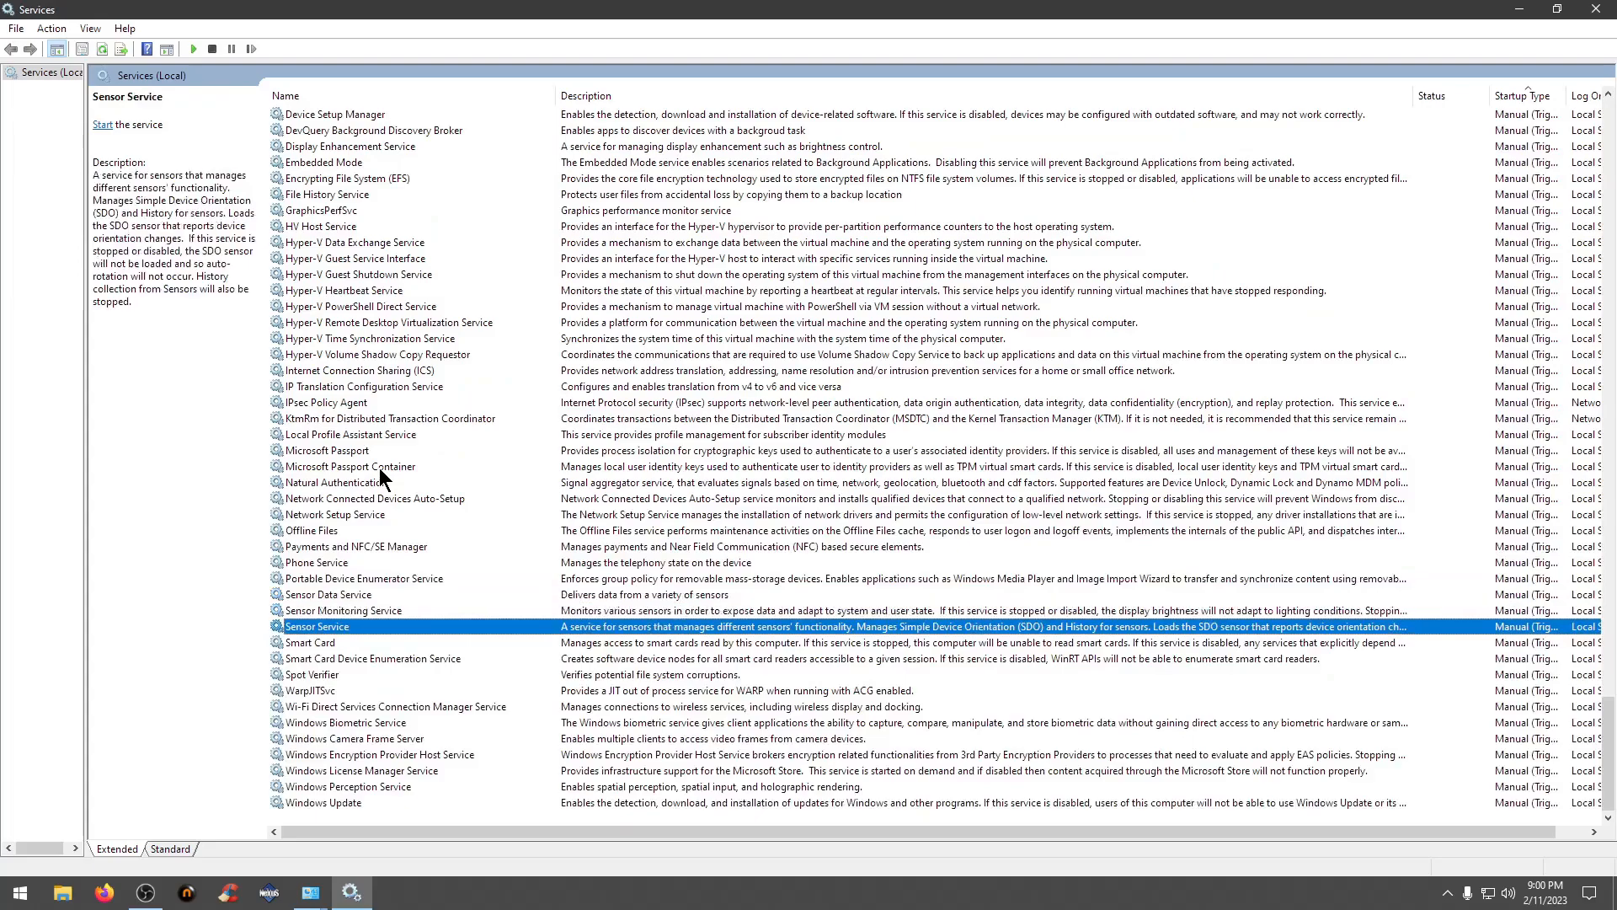
key("s")
key("s")
key("s")
key("s")
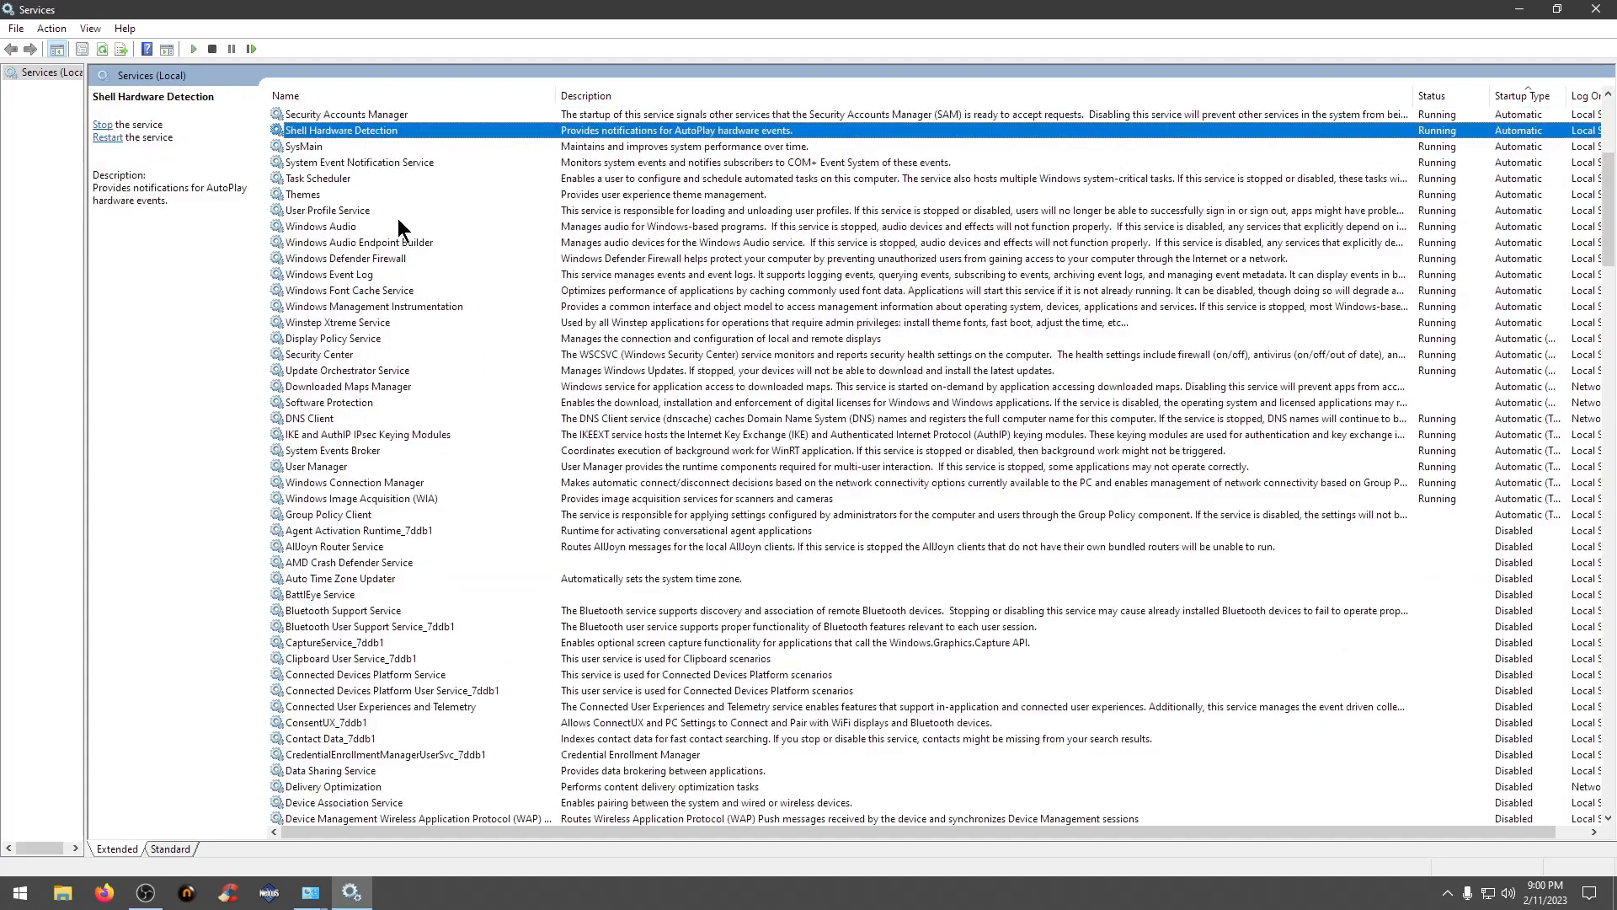
- Sort the services by name and select the SSDP Discovery service
left_click(367, 96)
key("s")
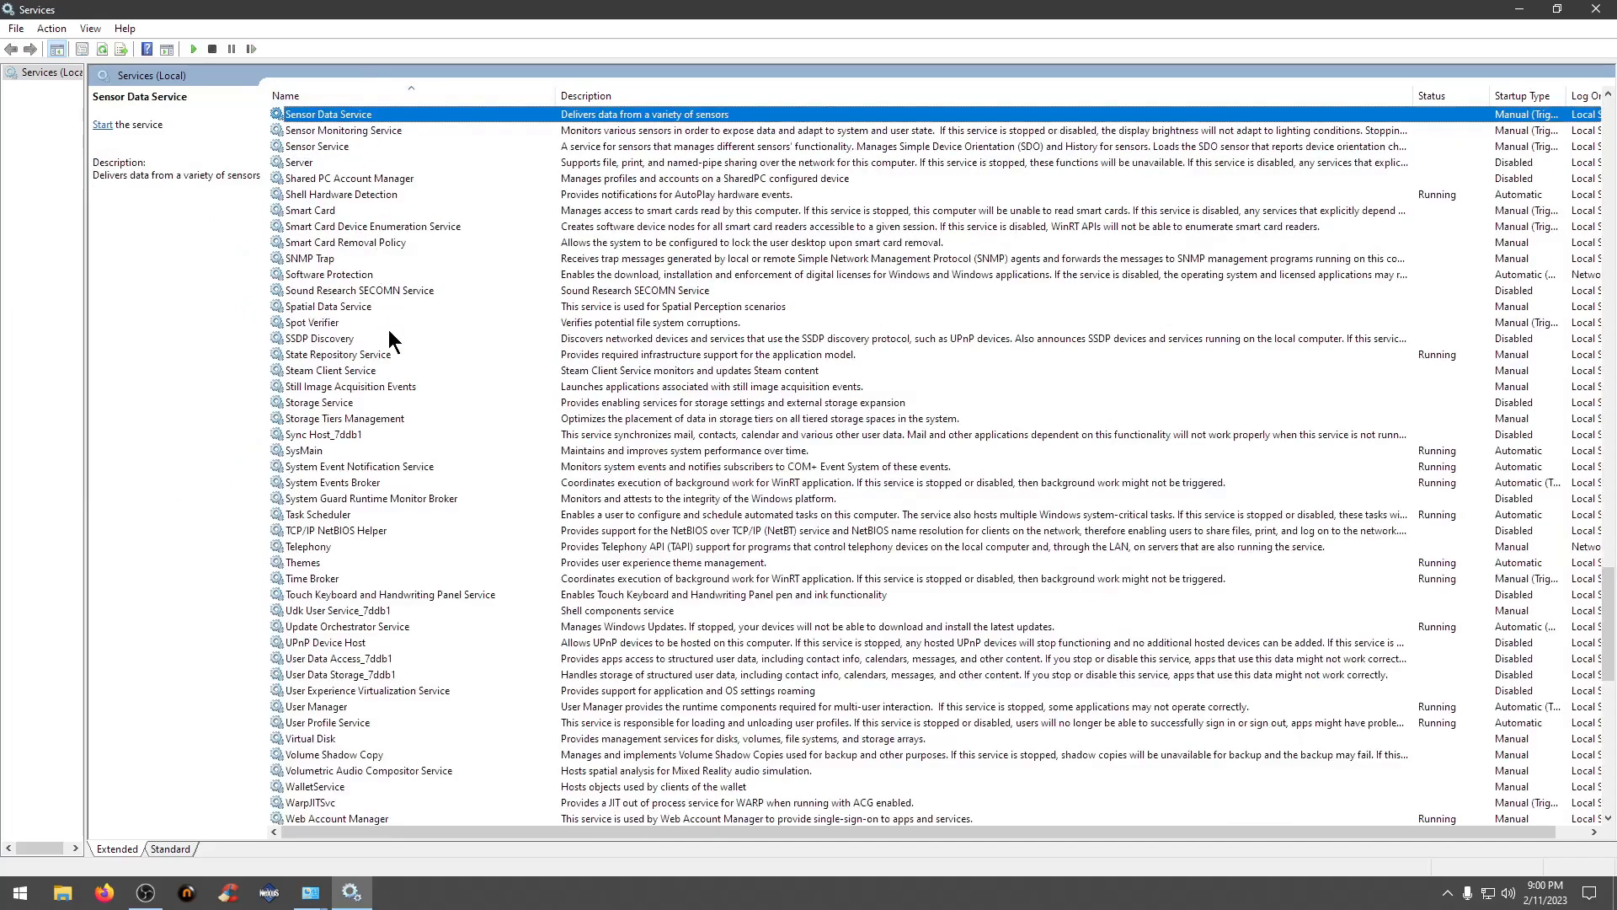
key("s")
key("s")
key("s")
key("s")
key("s")
key("s")
key("s")
key("s")
key("s")
key("s")
key("s")
key("s")
key("s")
key("s")
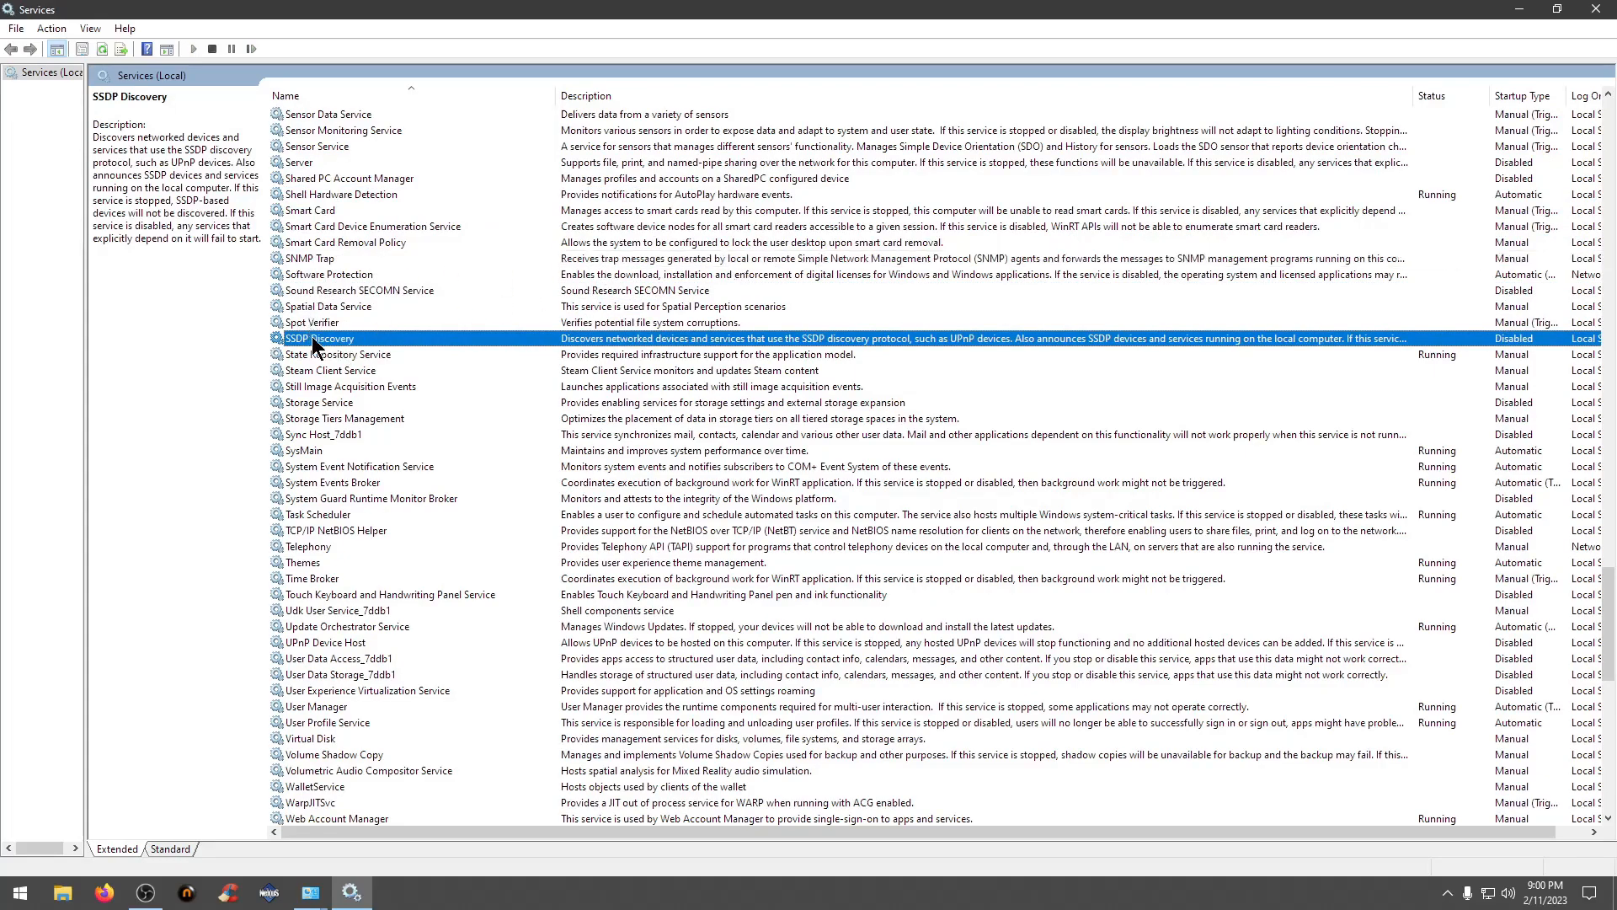
- Set the SSDP Discovery service's startup type to Automatic, apply it, start the service and close its properties
right_click(341, 339)
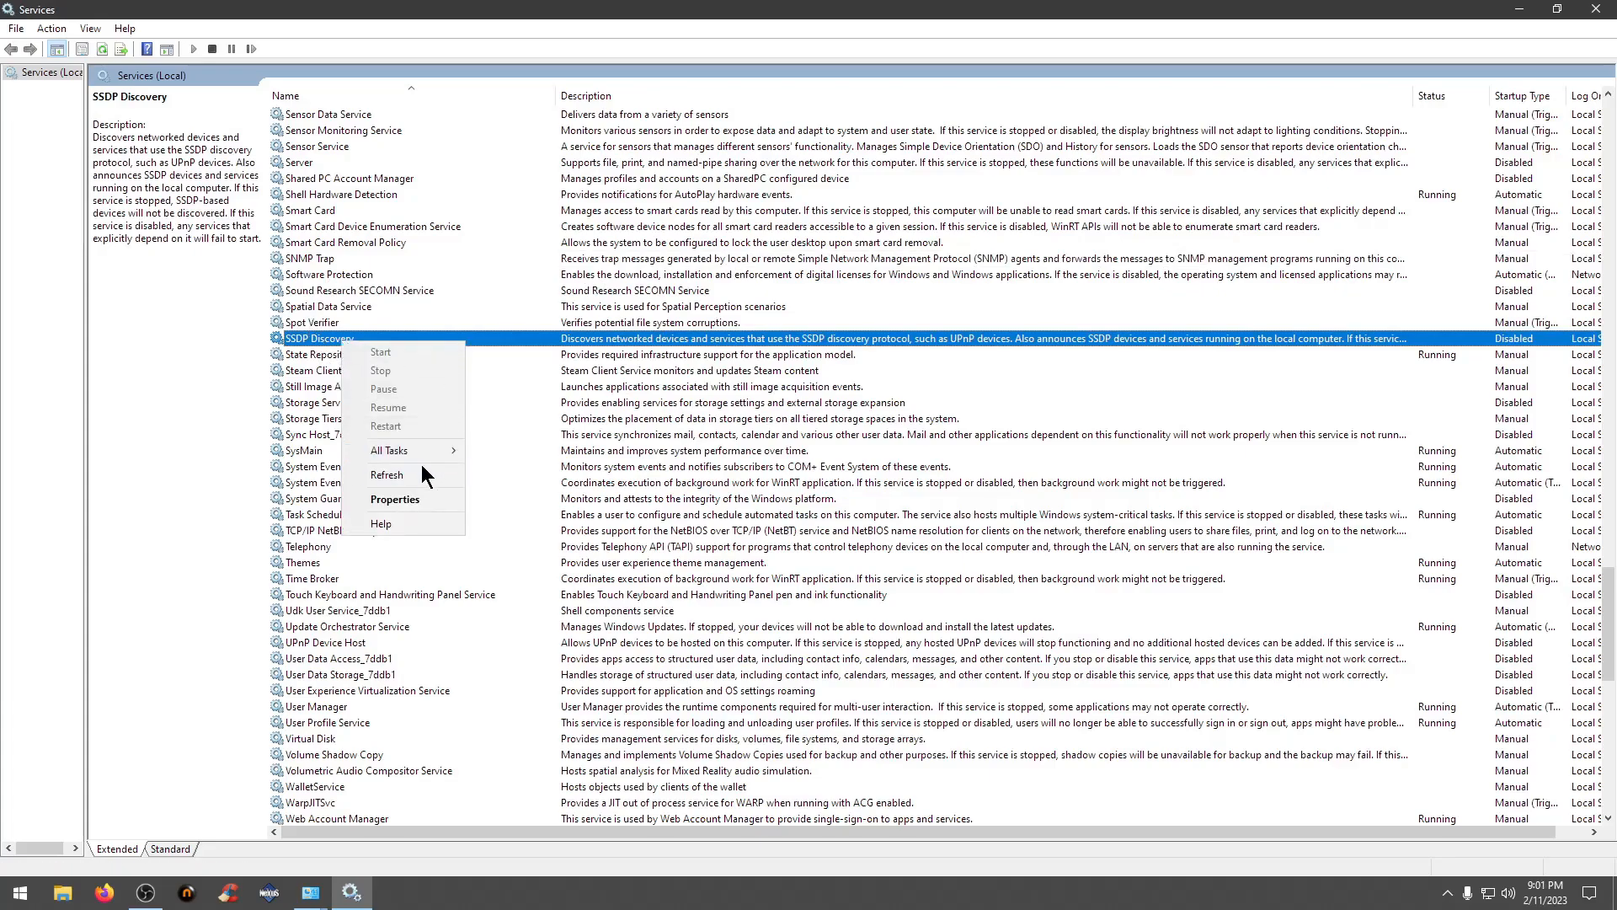
left_click(413, 503)
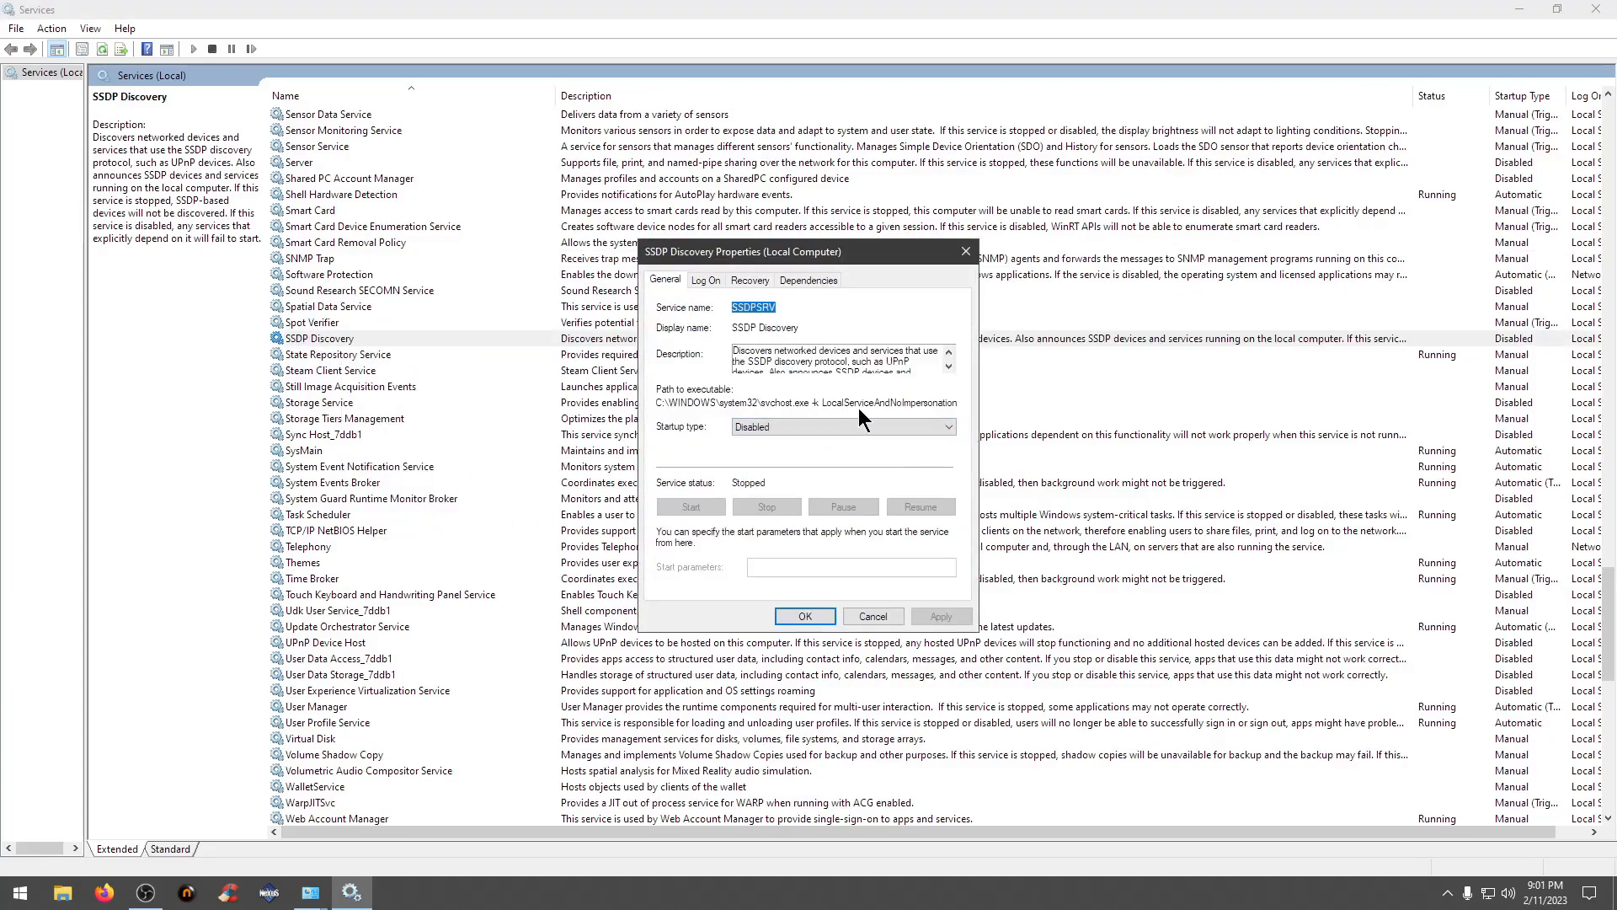
left_click(950, 427)
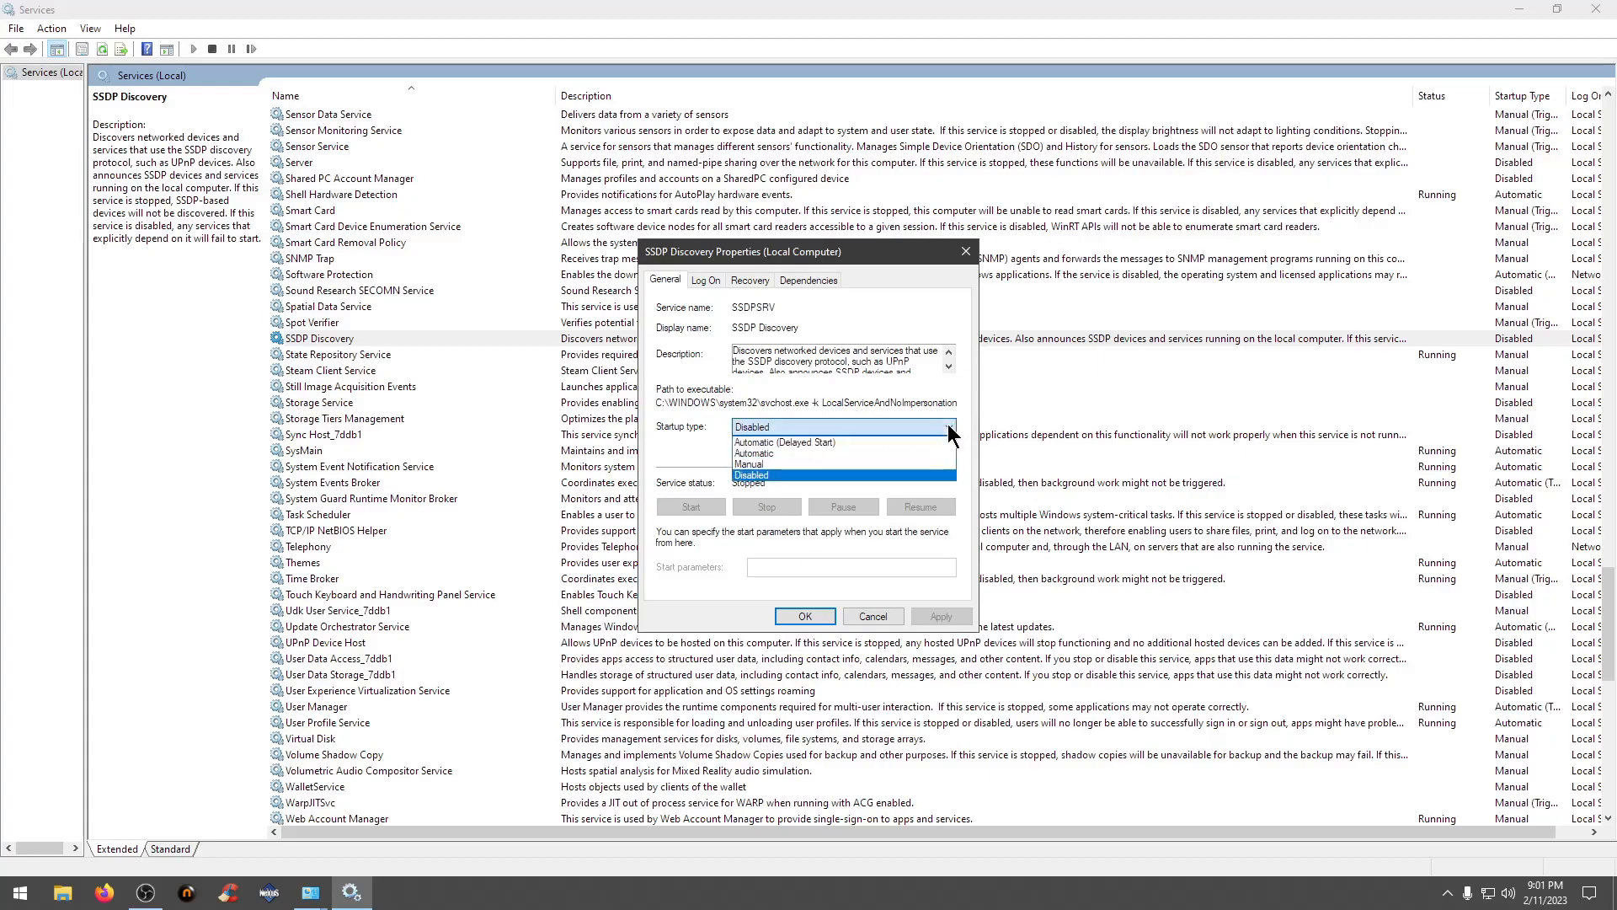
left_click(780, 453)
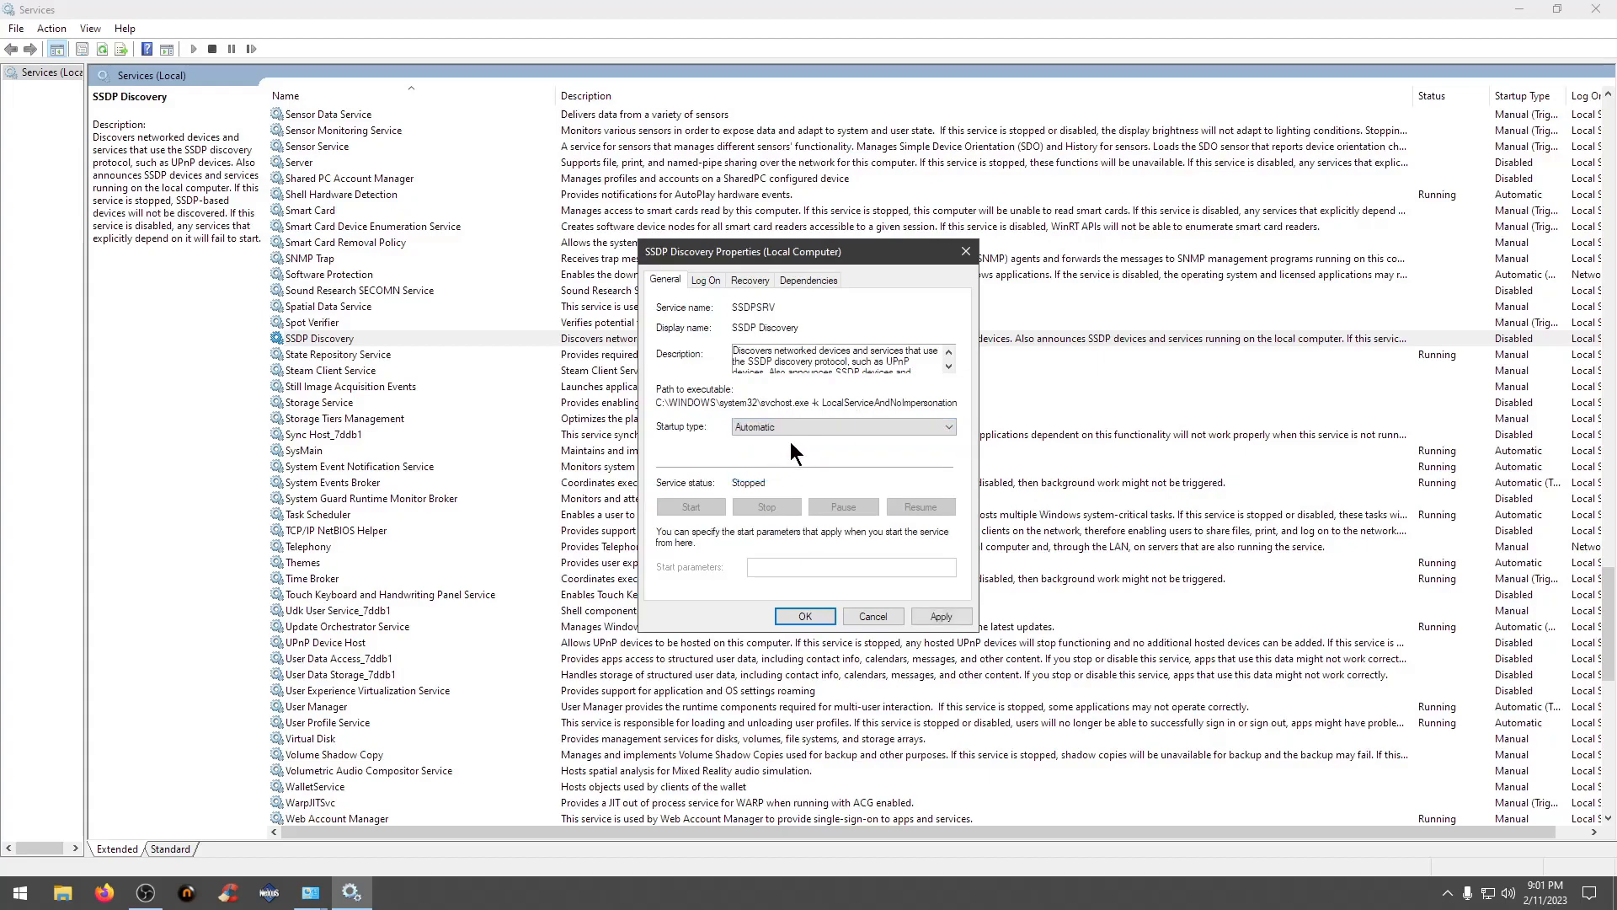
left_click(942, 617)
left_click(691, 506)
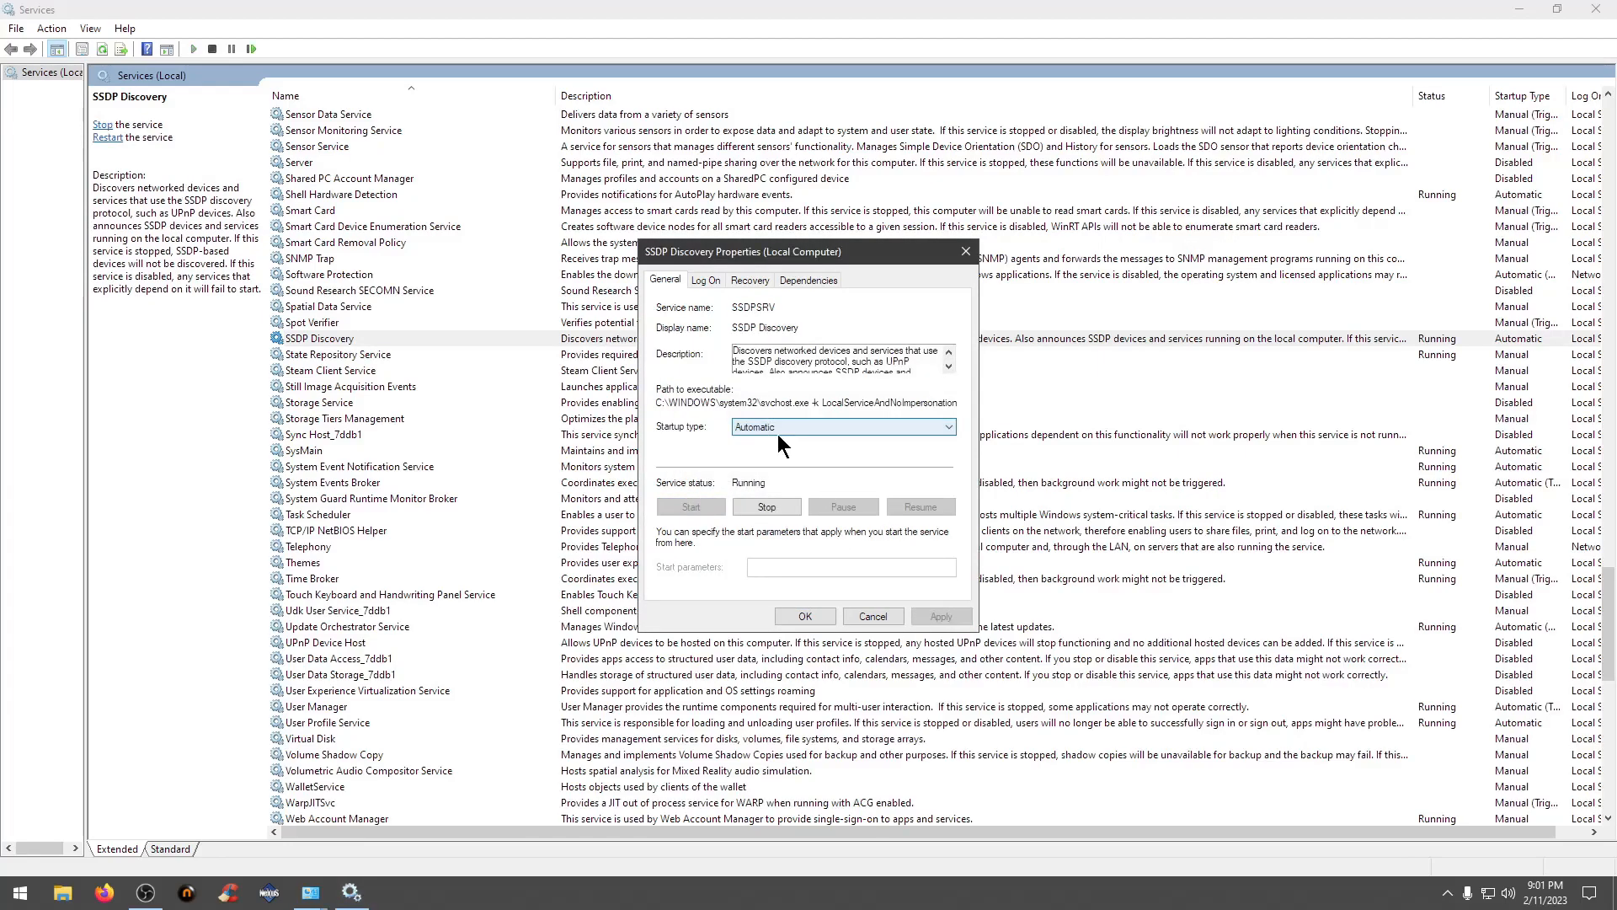
left_click(967, 252)
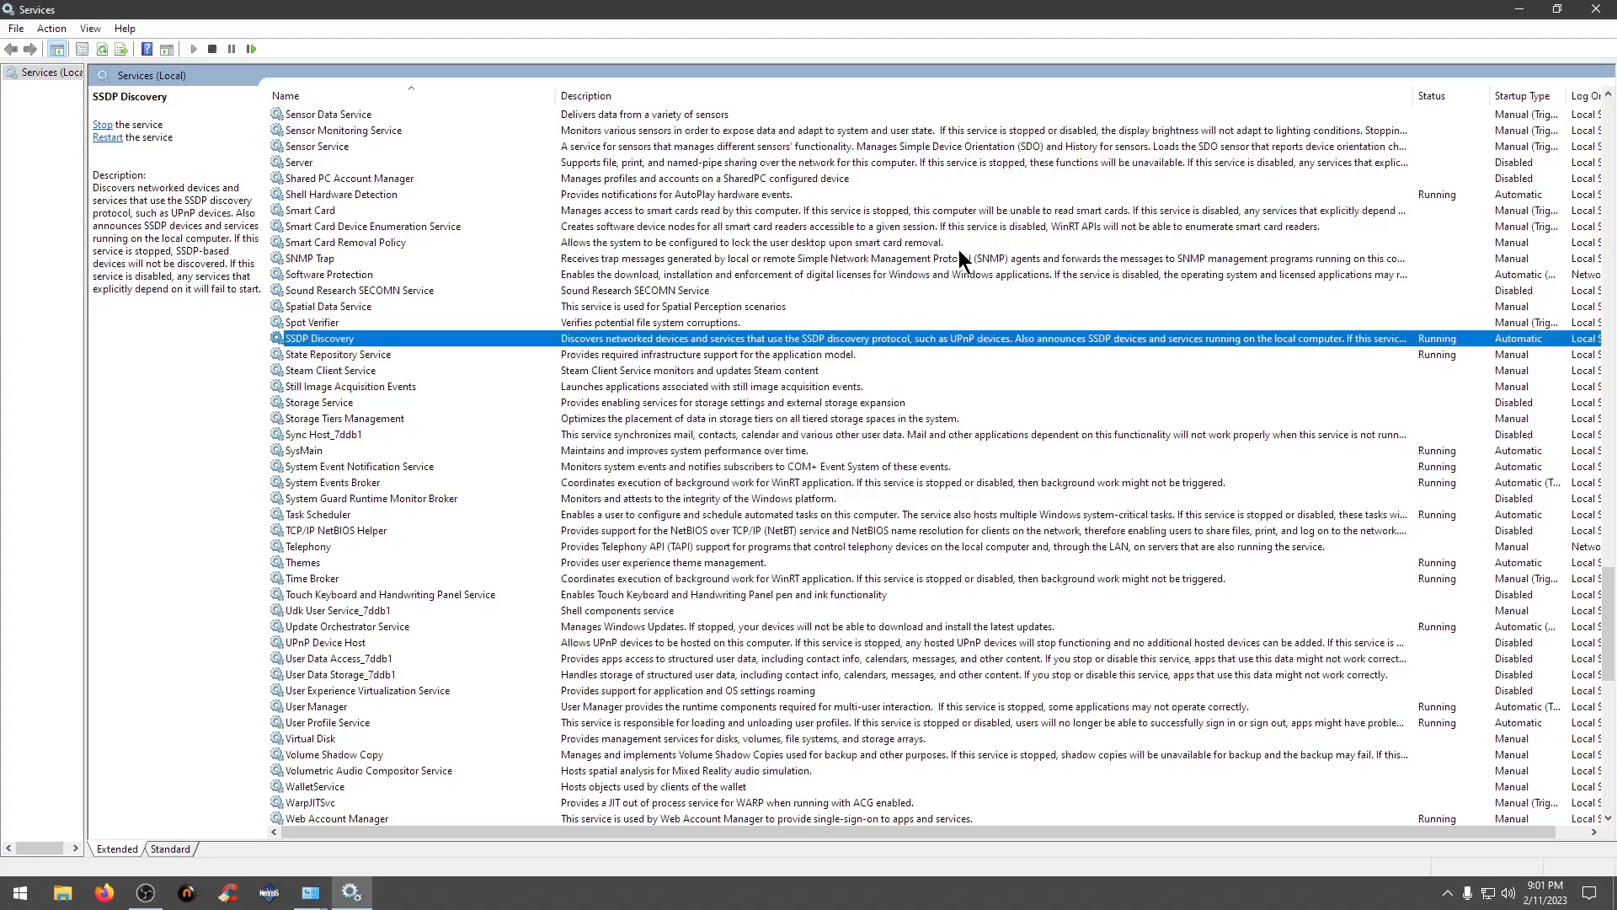
- Stop the SSDP Discovery service, set its startup type to Disabled, apply the change and close its properties
right_click(344, 340)
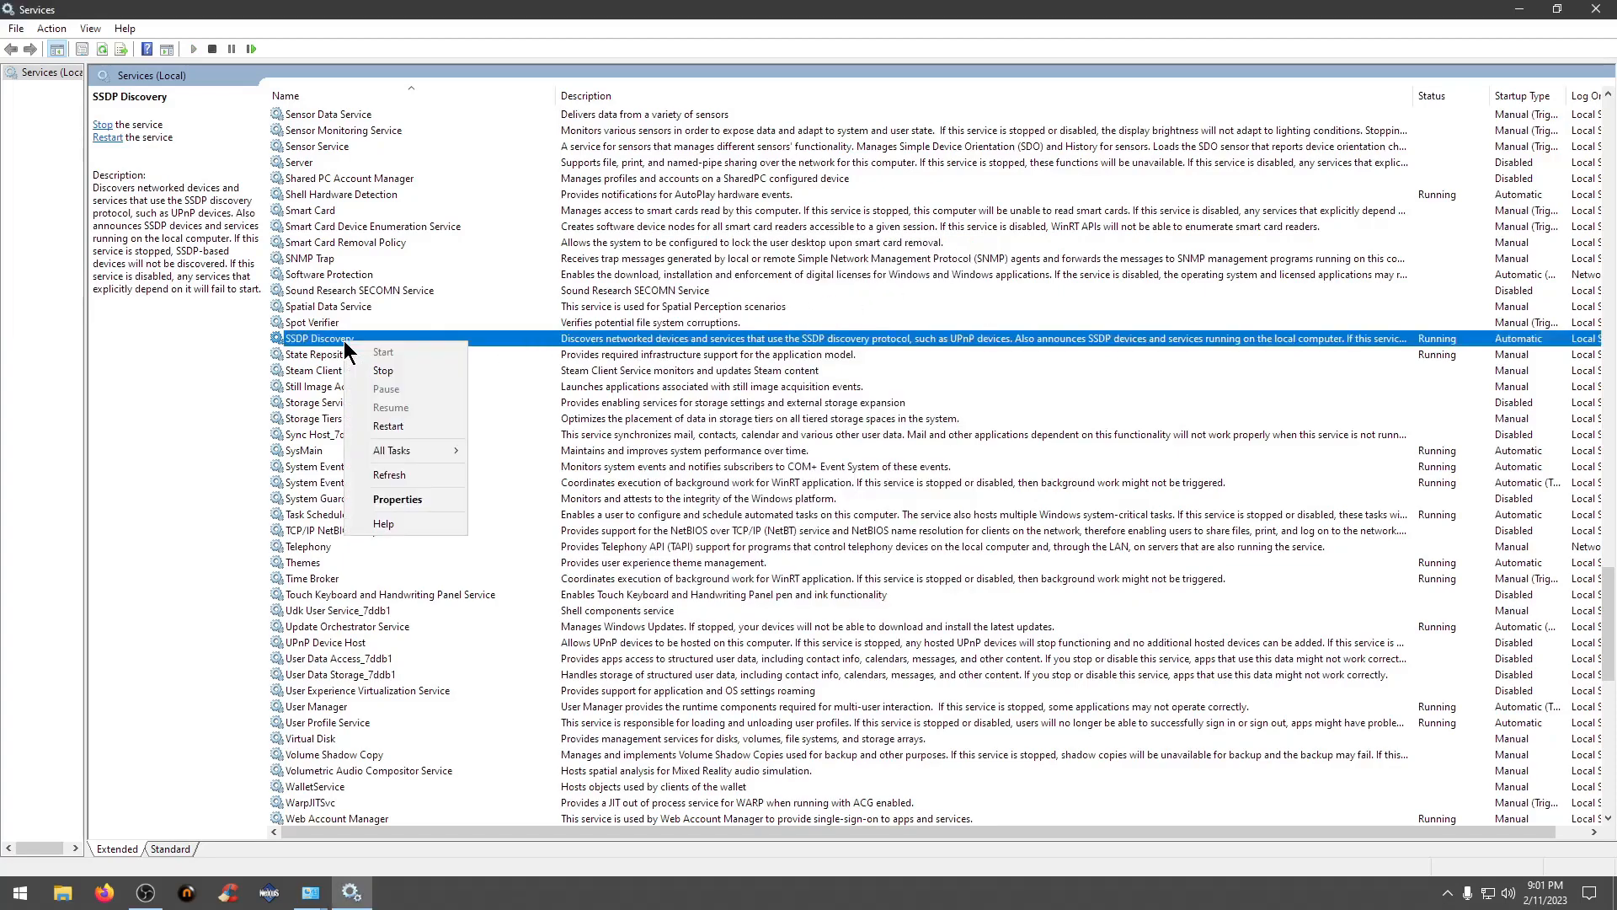
left_click(411, 490)
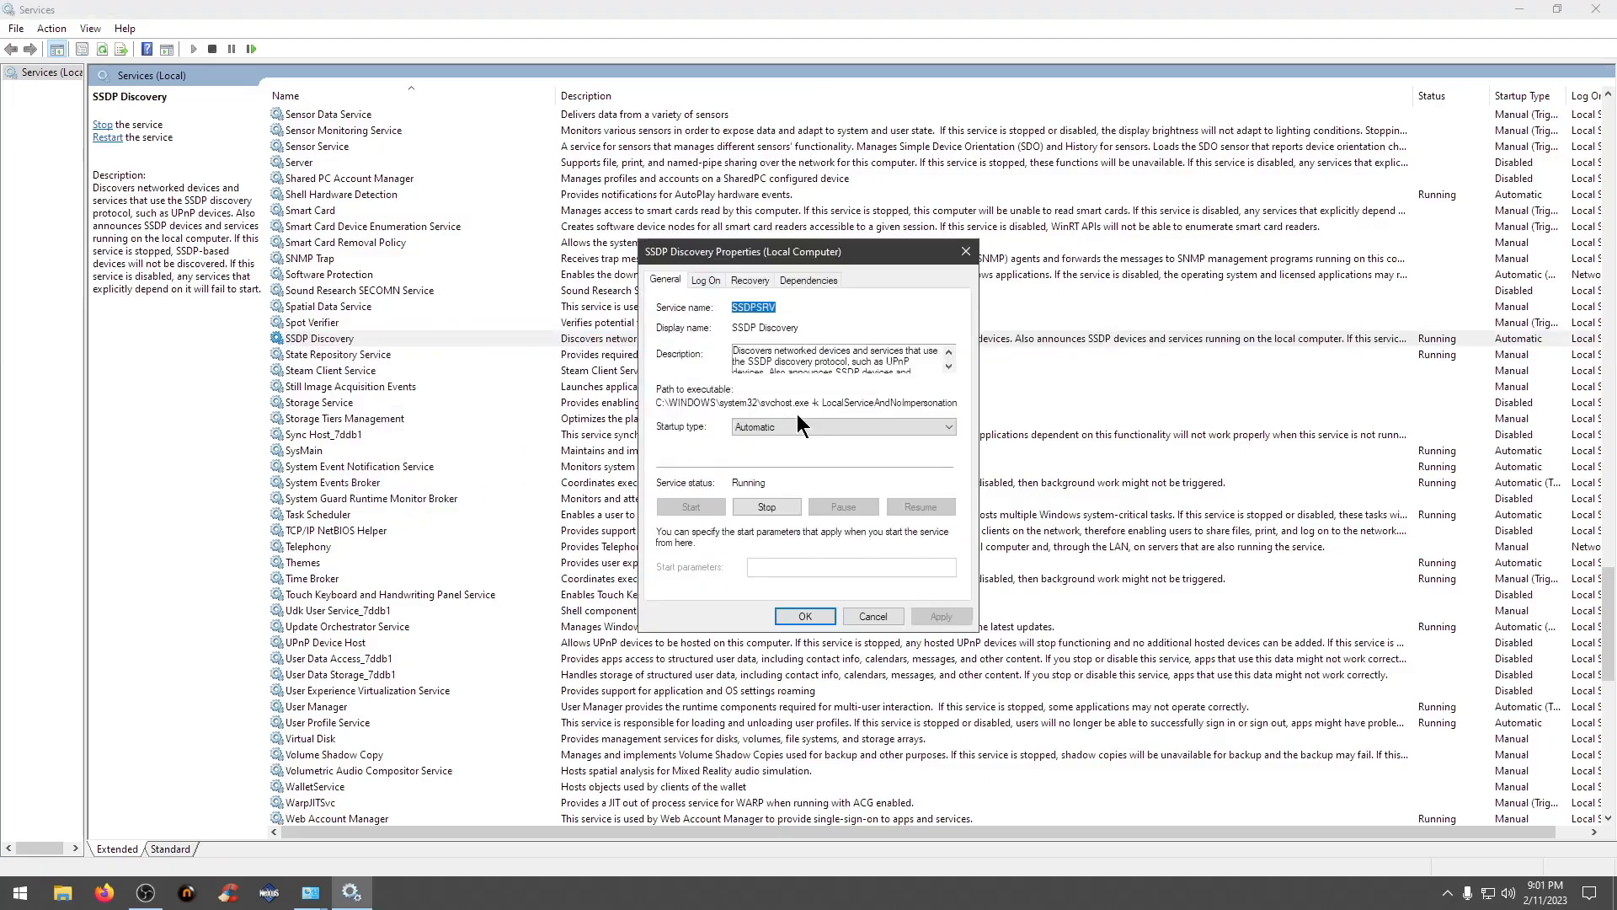
left_click(773, 511)
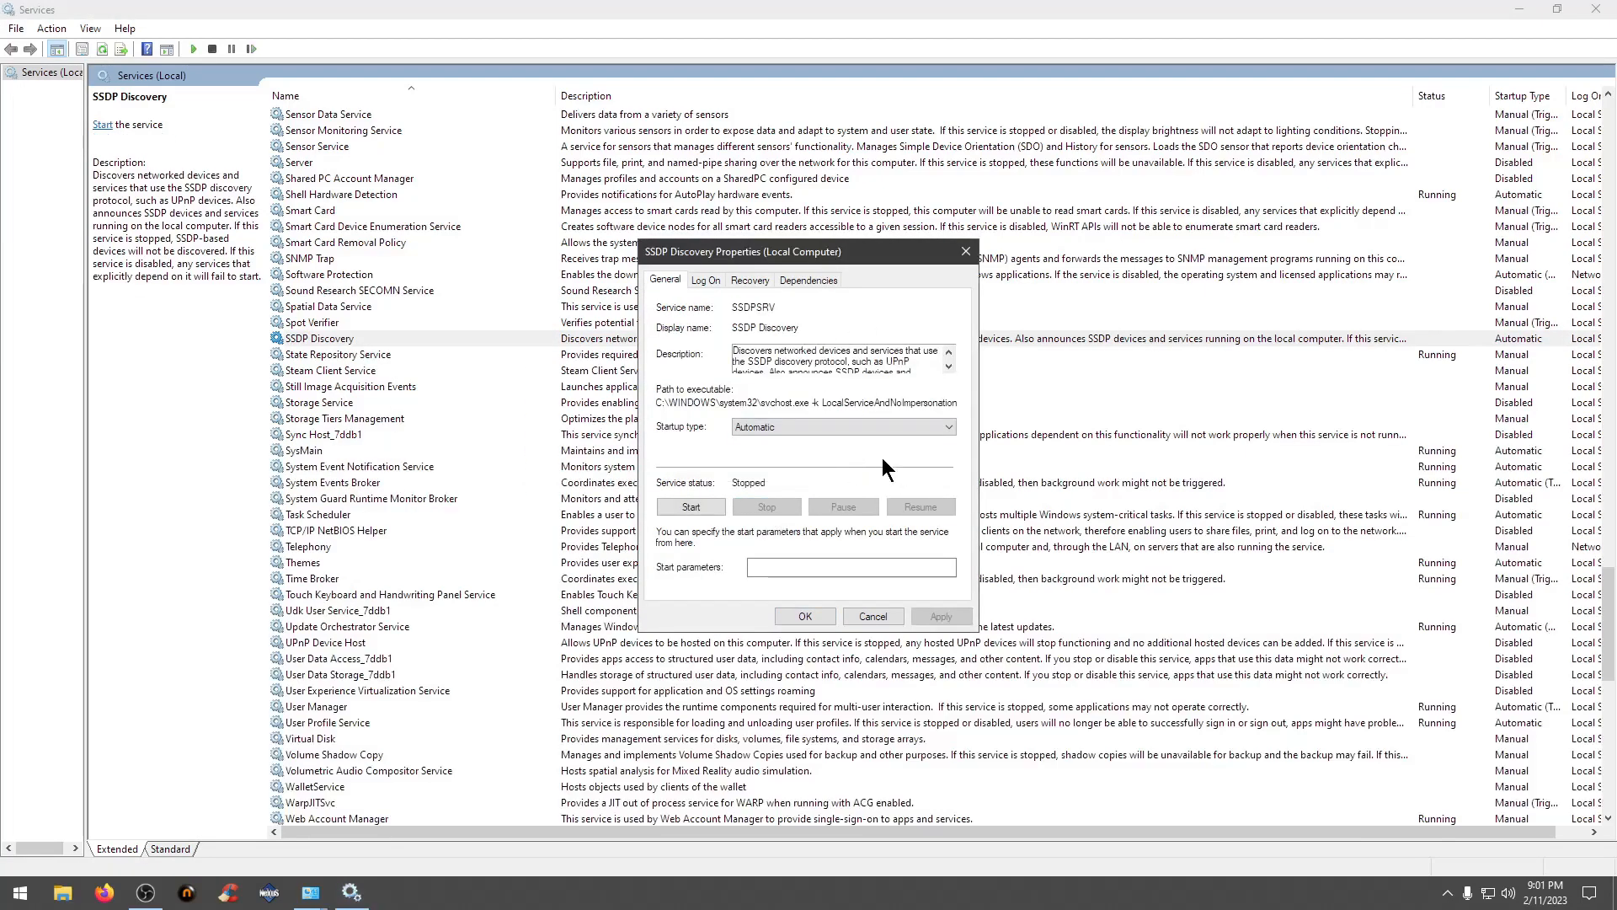
left_click(947, 426)
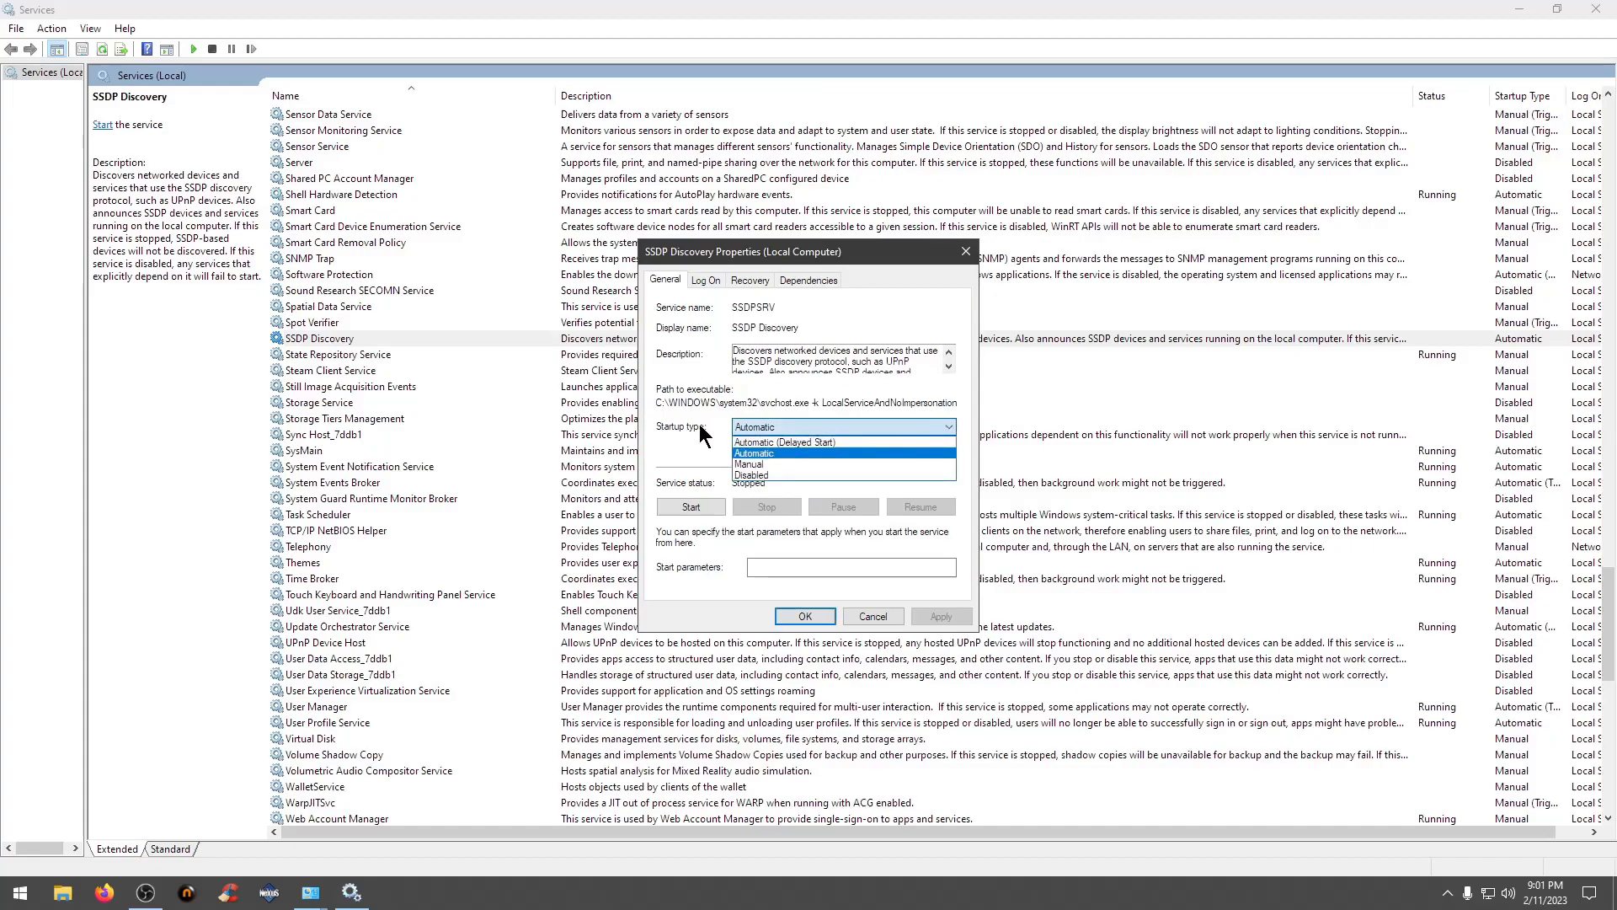
left_click(763, 474)
left_click(941, 616)
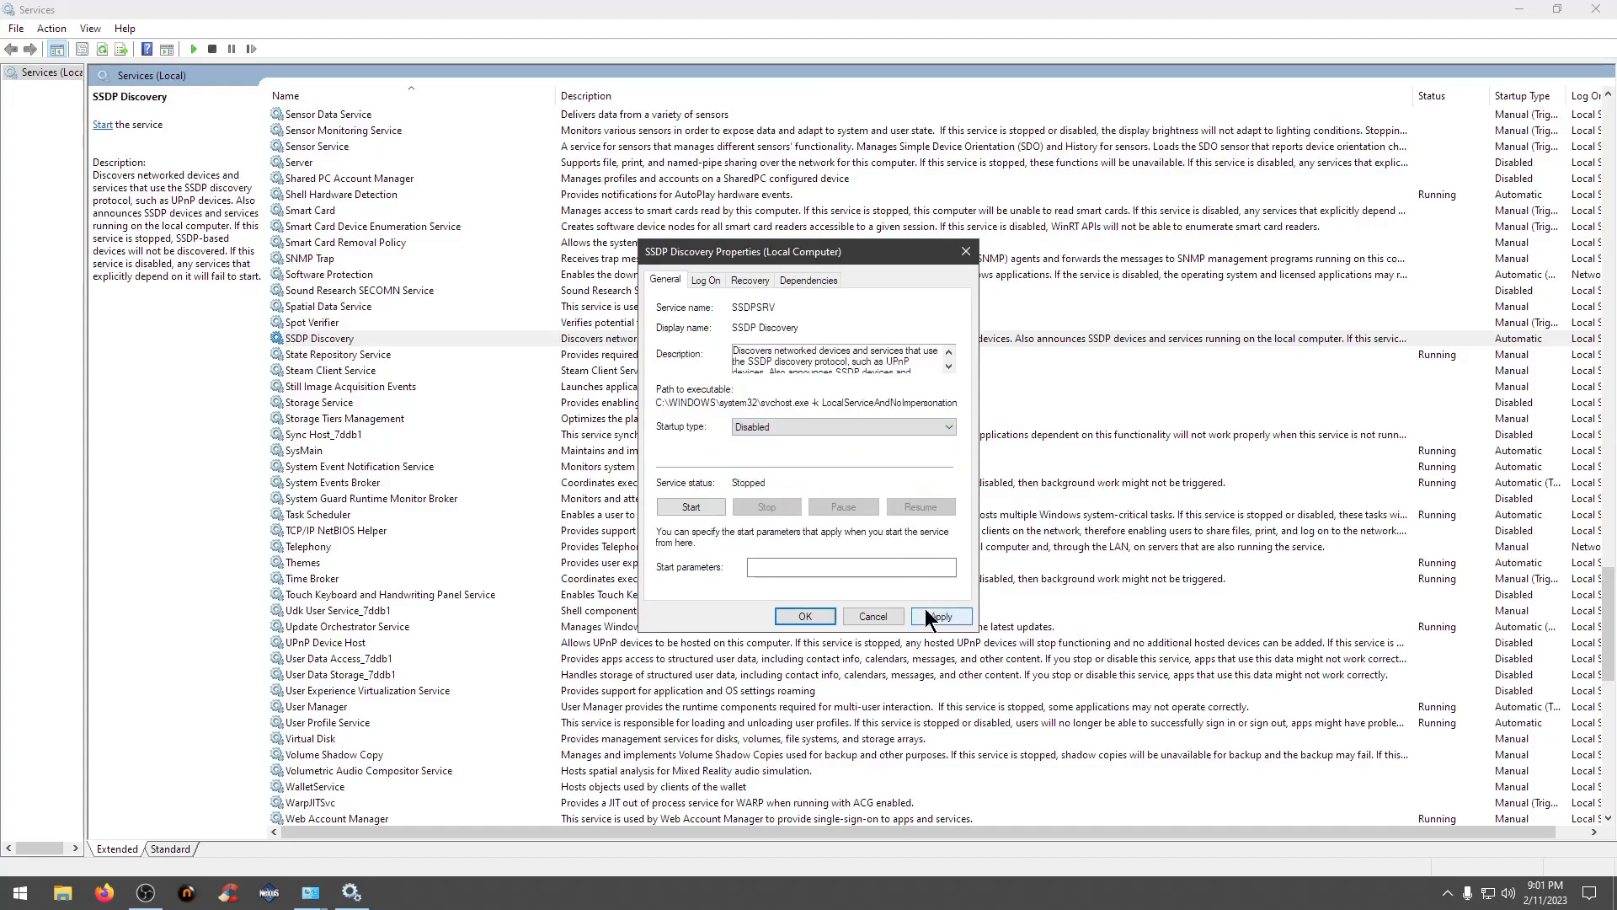
left_click(806, 616)
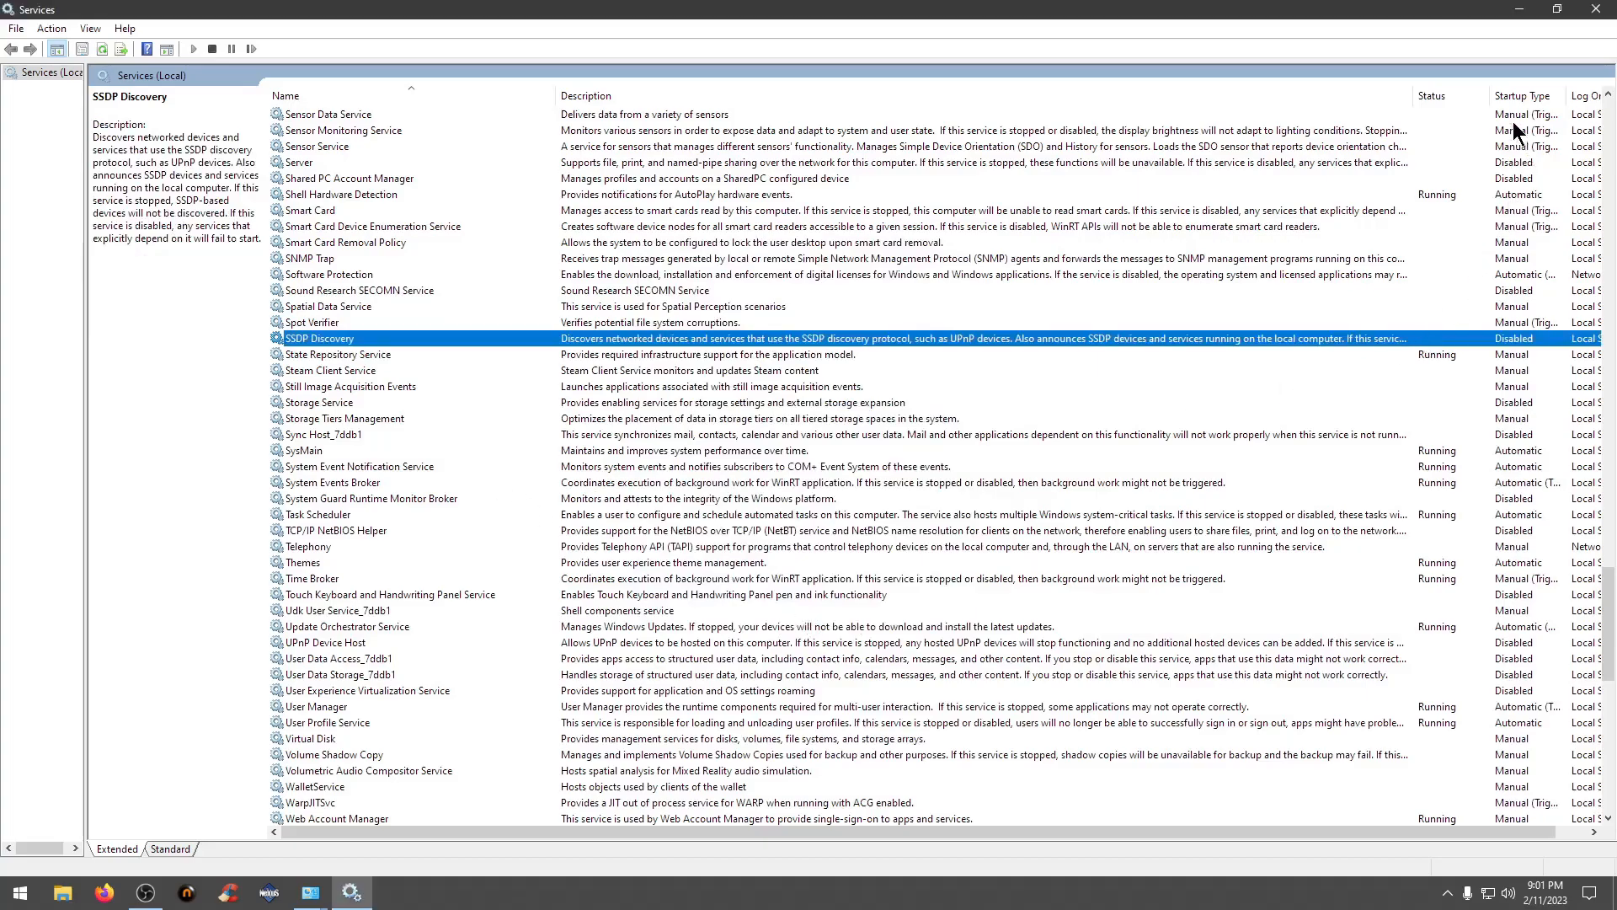
- Sort the services by startup type and examine the disabled ones, including the description of Bluetooth Support Service
left_click(1514, 89)
scroll(1398, 488, "down", 10)
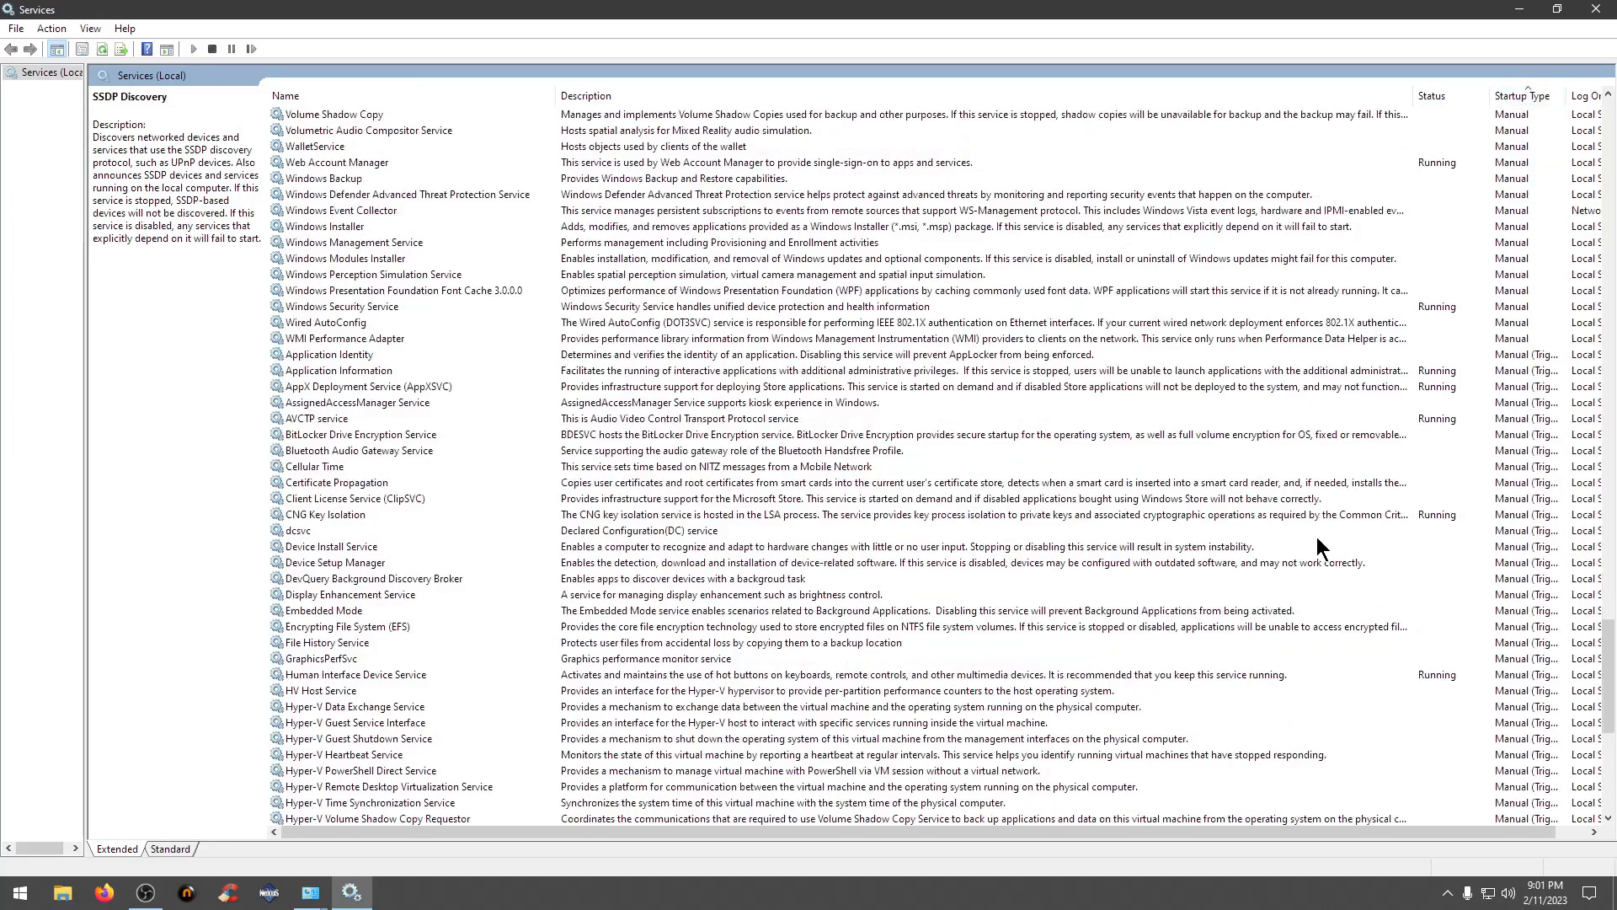
scroll(1386, 466, "up", 20)
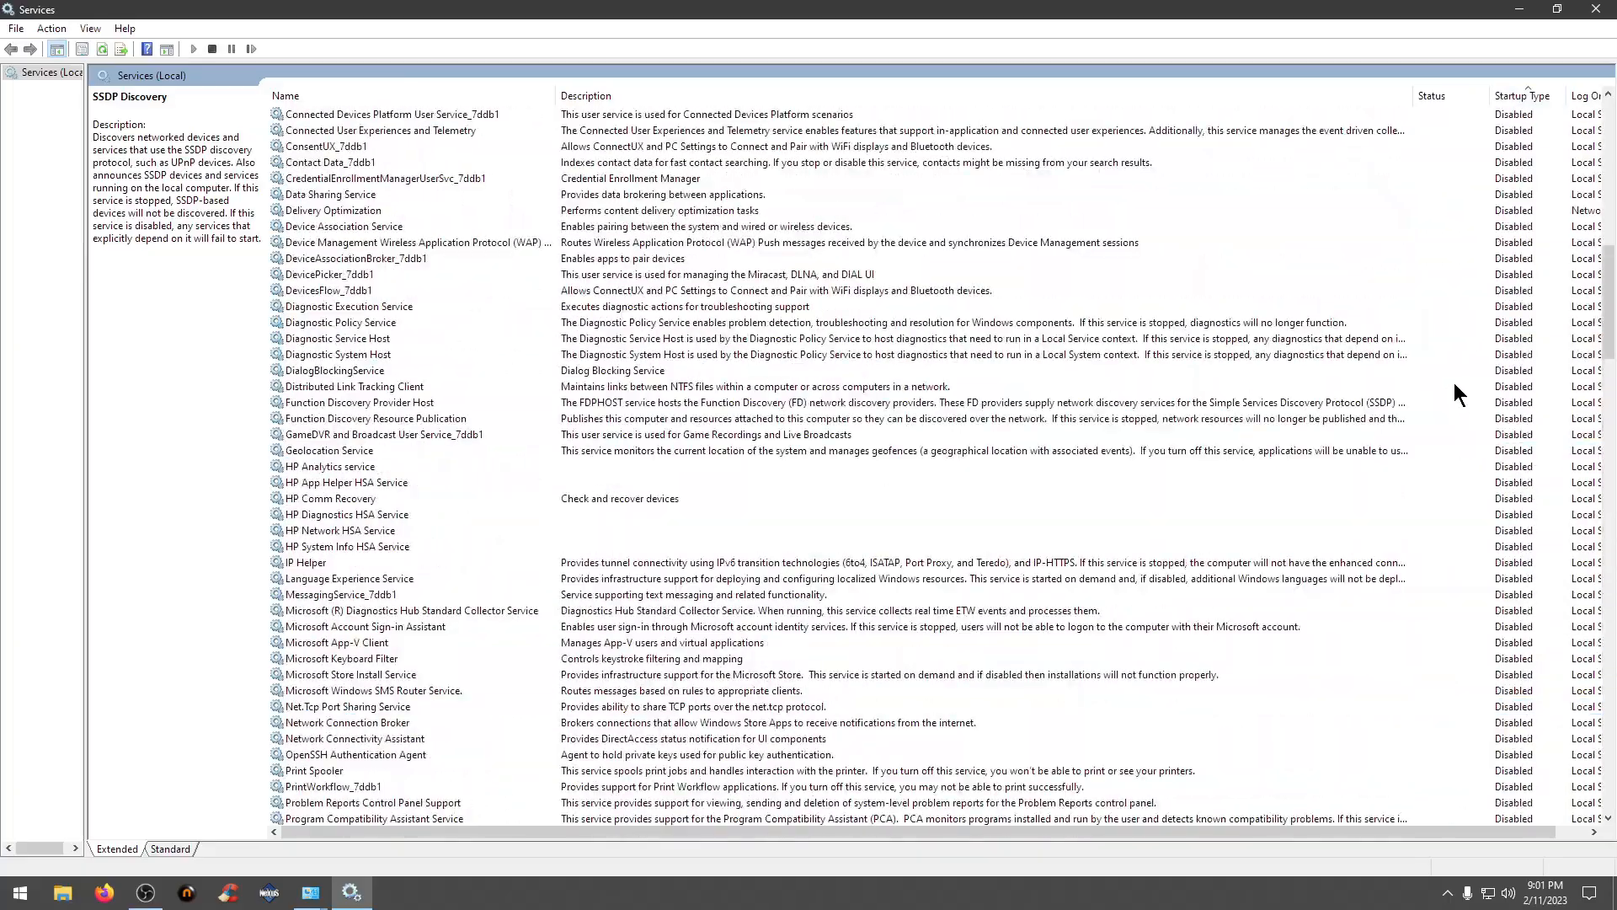
scroll(1445, 333, "down", 1)
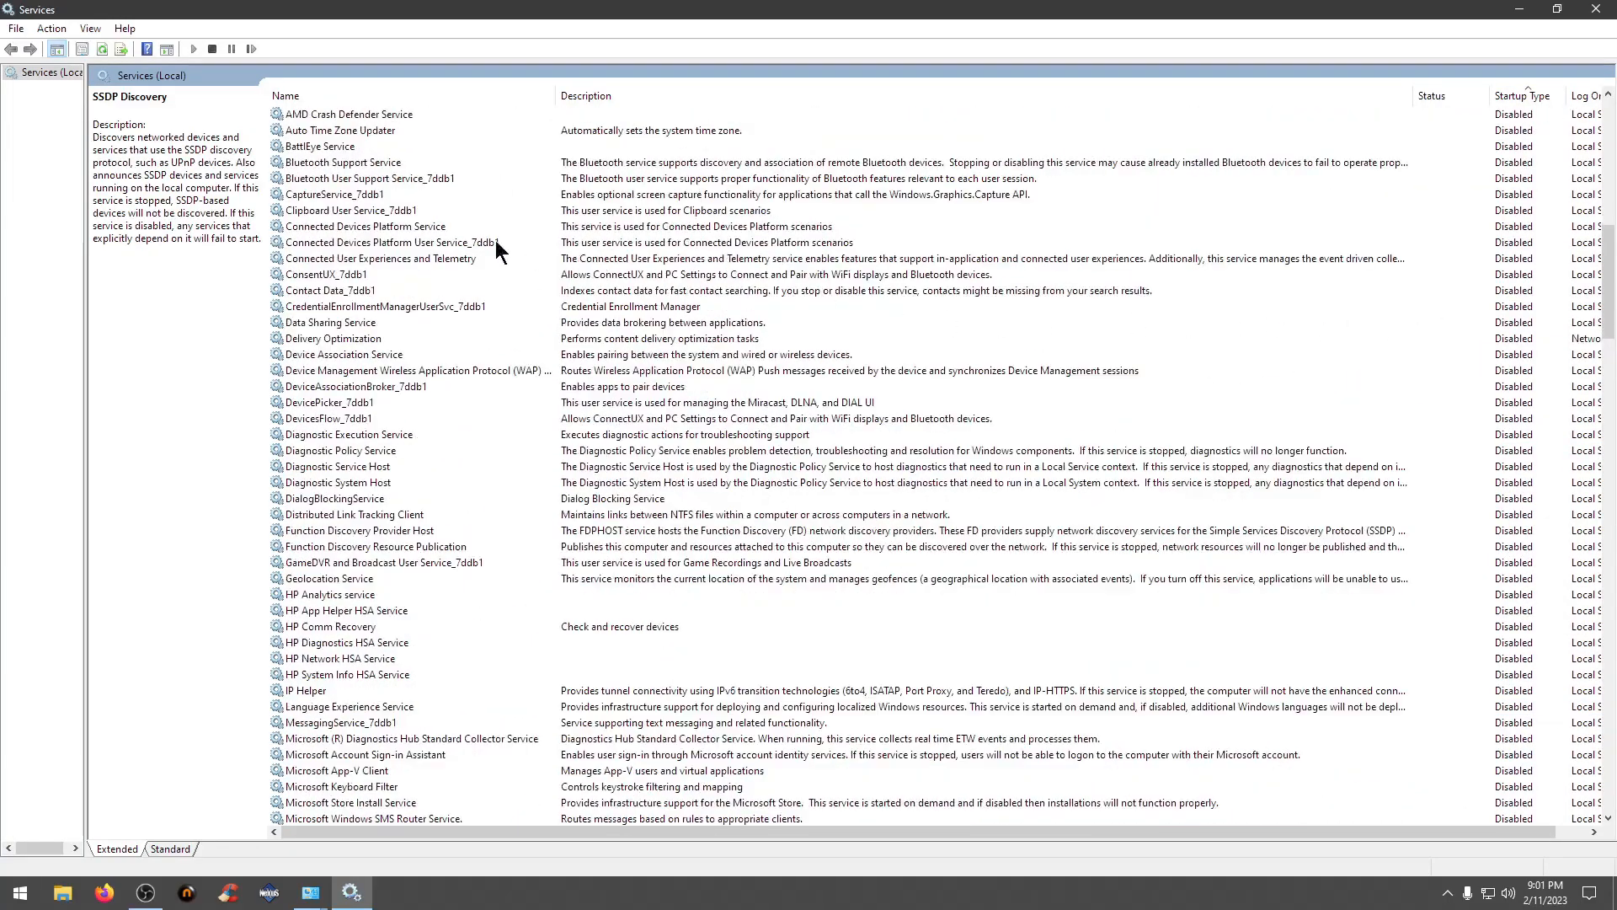
scroll(1364, 240, "up", 1)
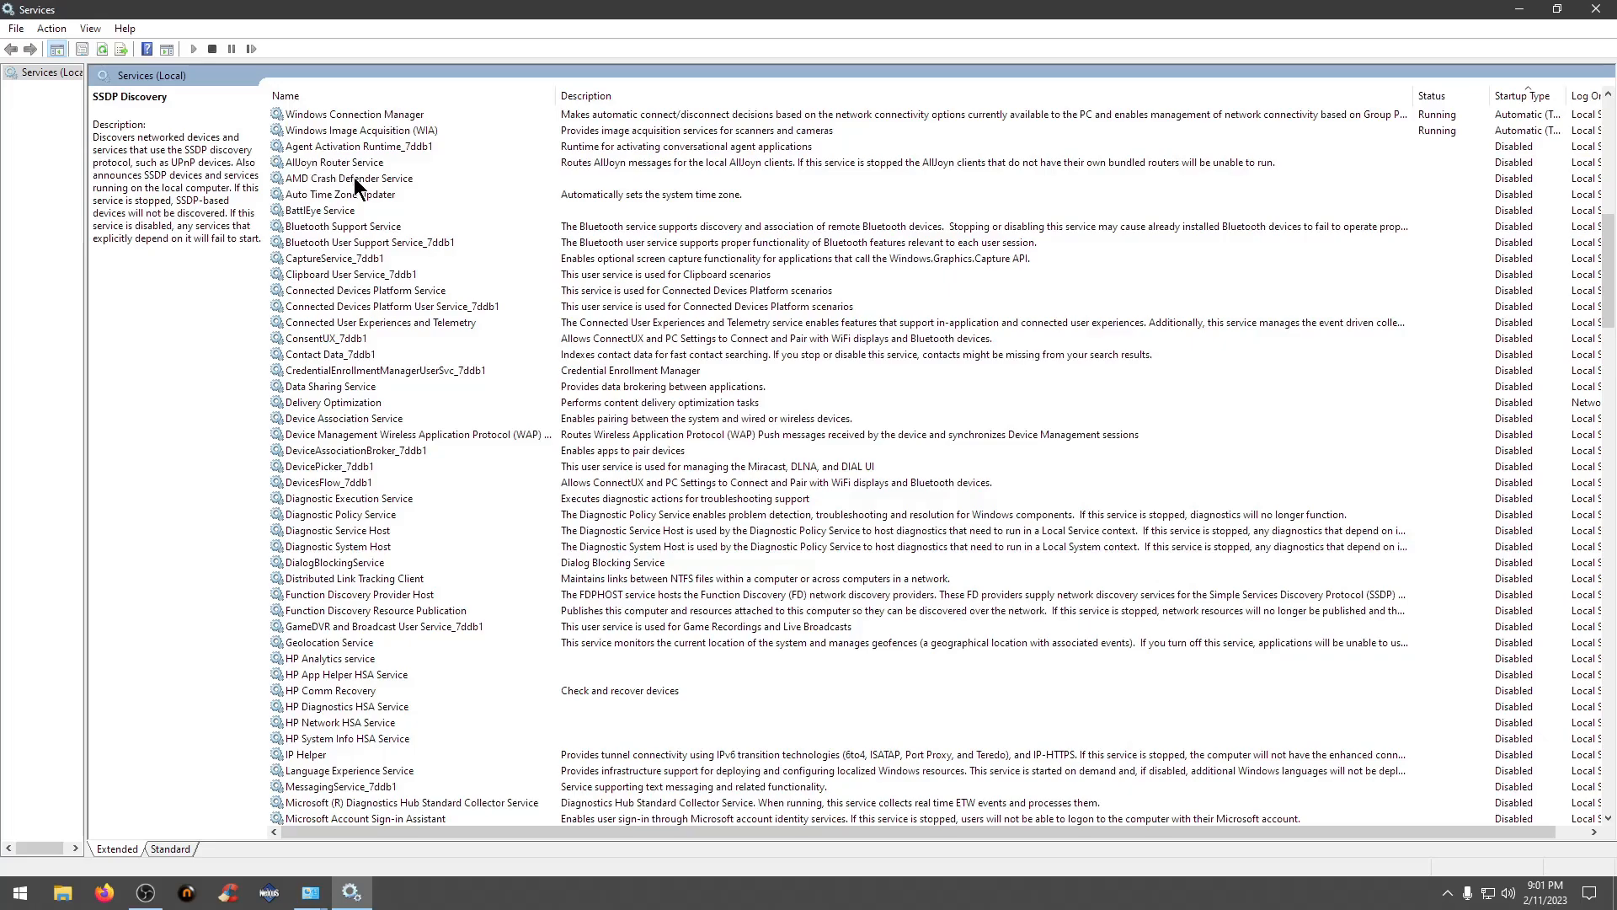
left_click(369, 228)
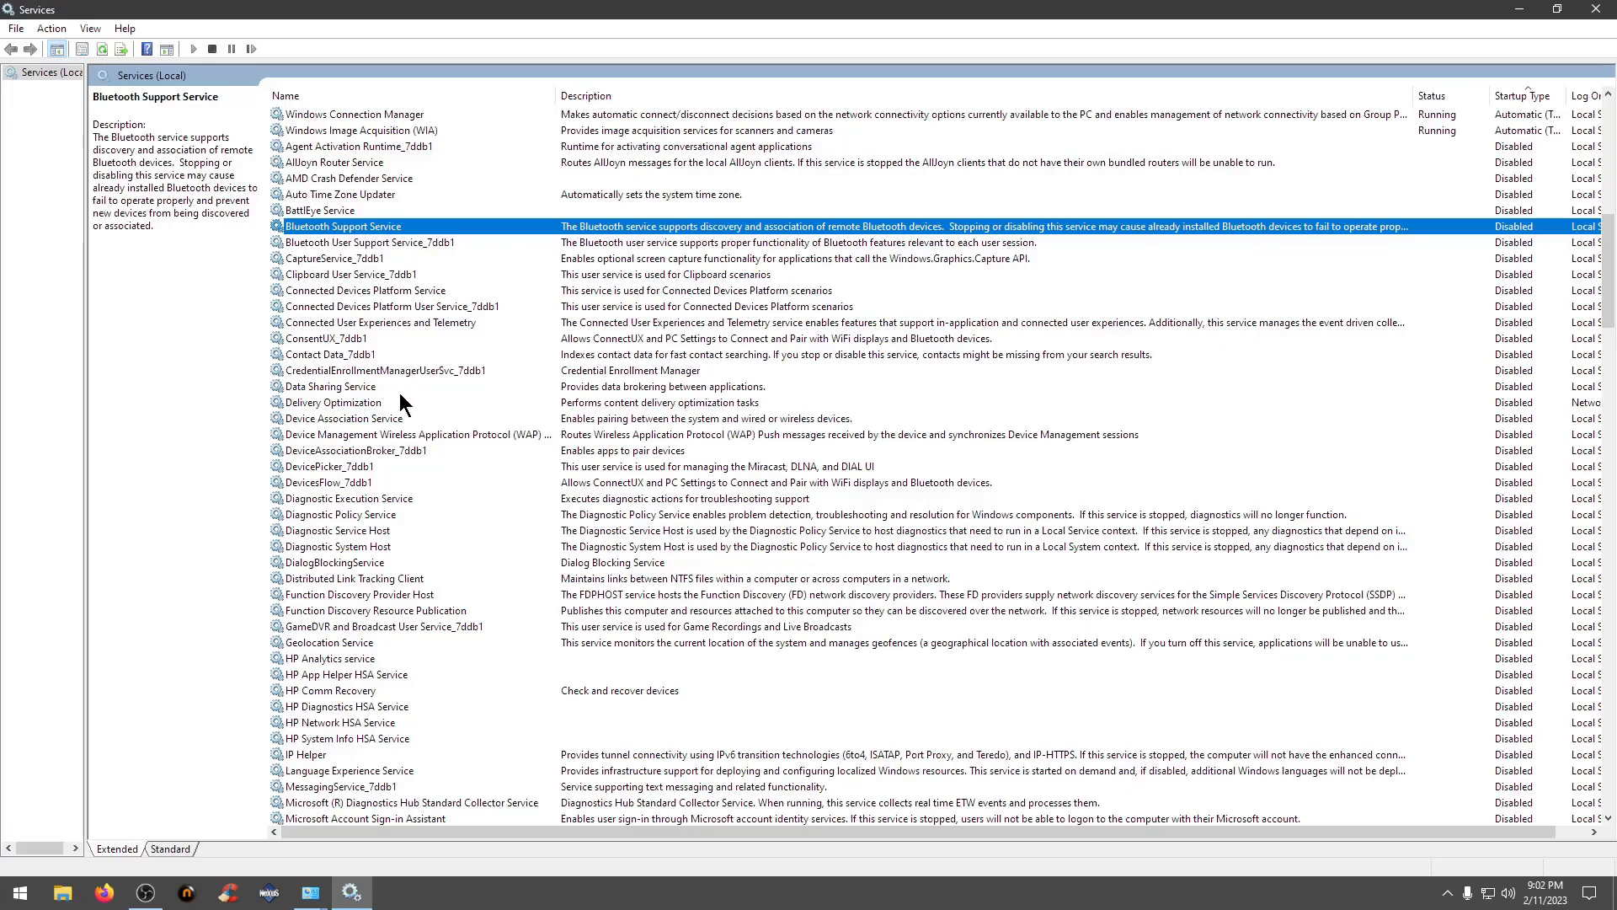
scroll(416, 462, "down", 1)
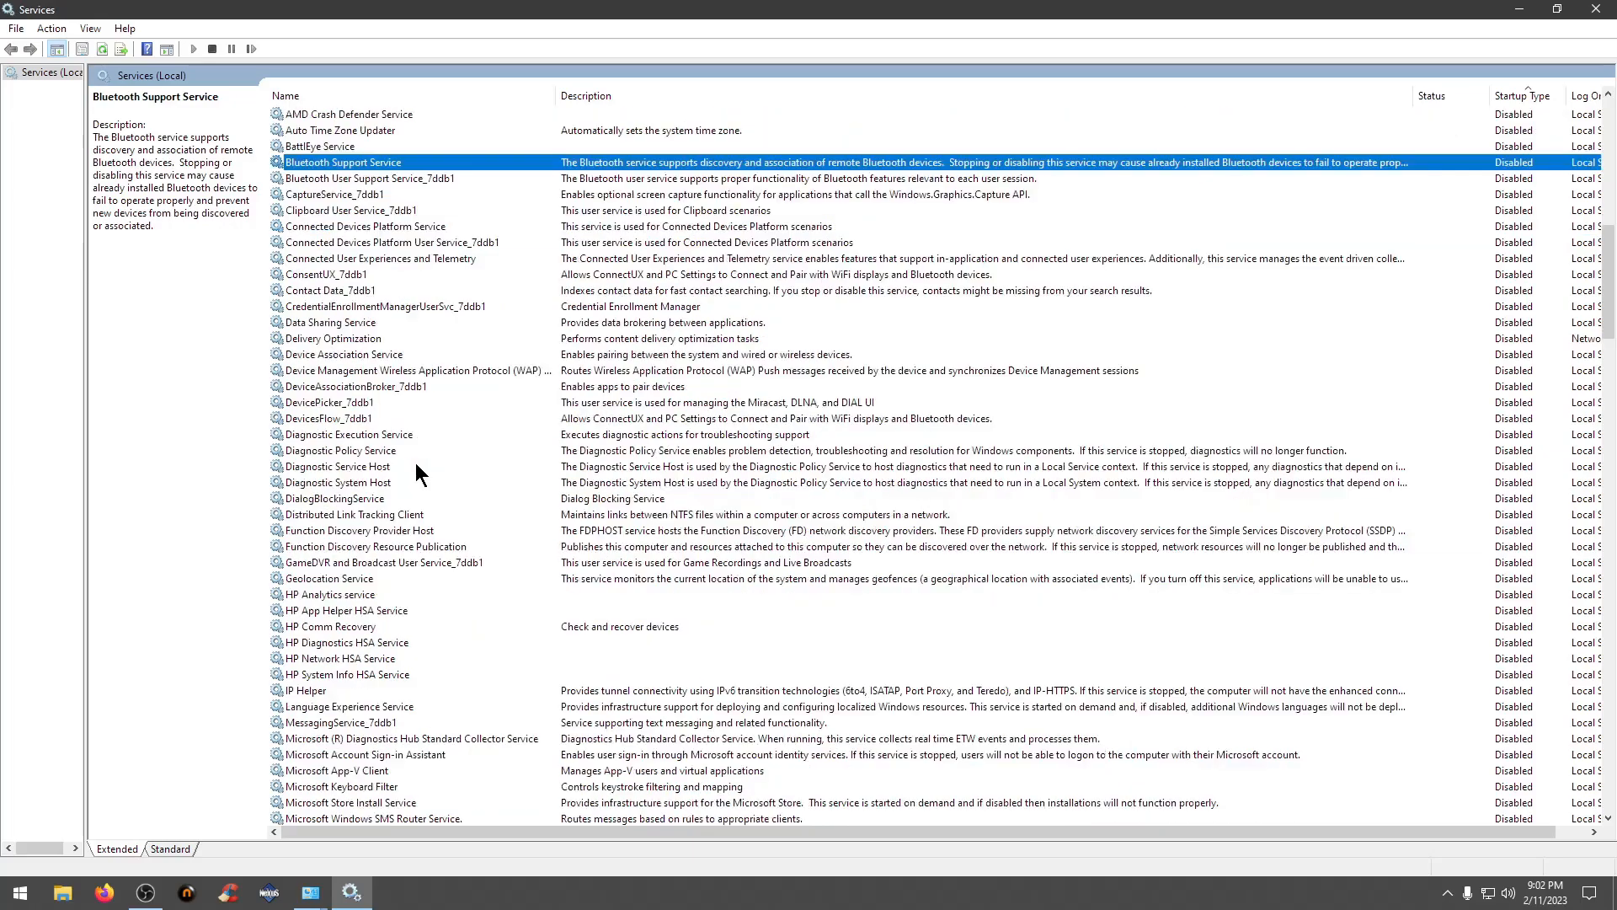
scroll(416, 474, "down", 2)
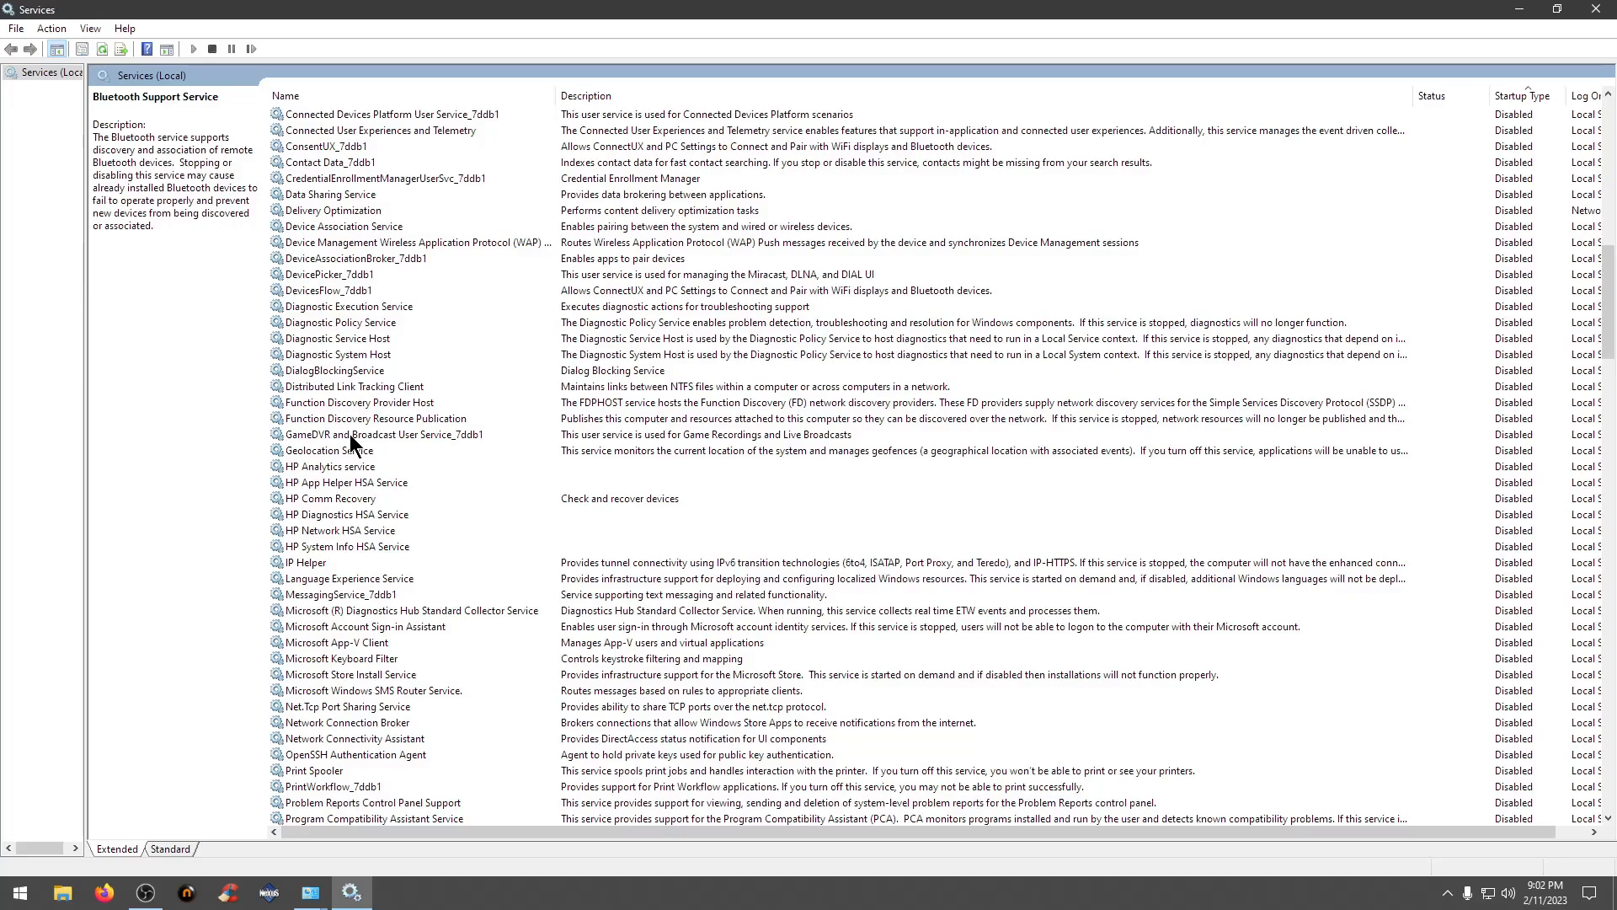
scroll(421, 412, "down", 2)
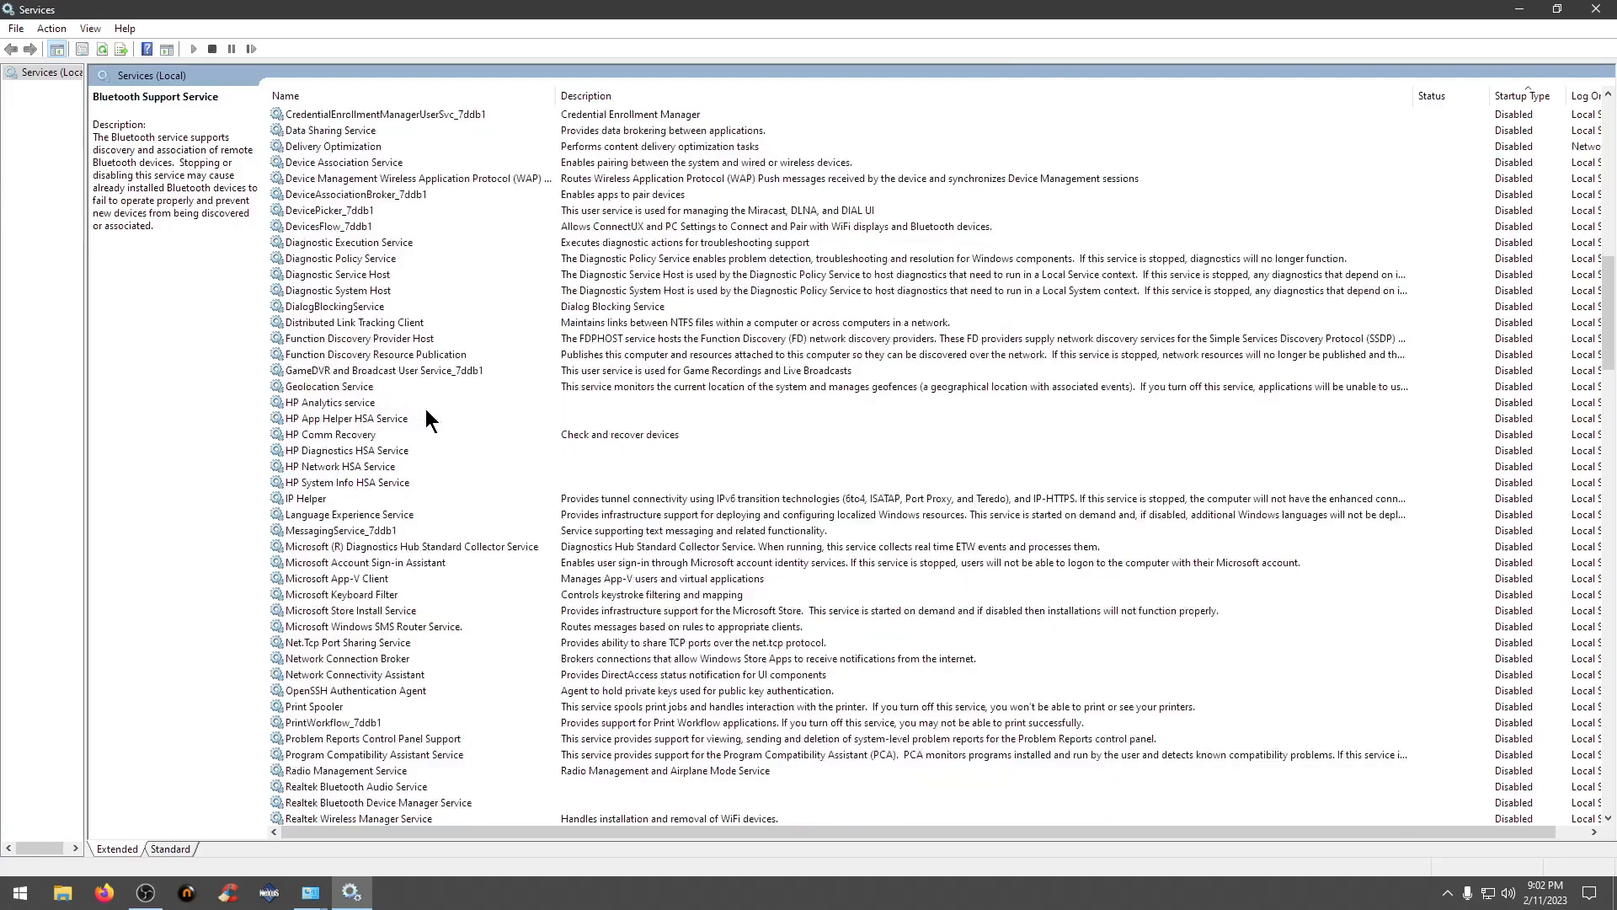
scroll(428, 418, "down", 4)
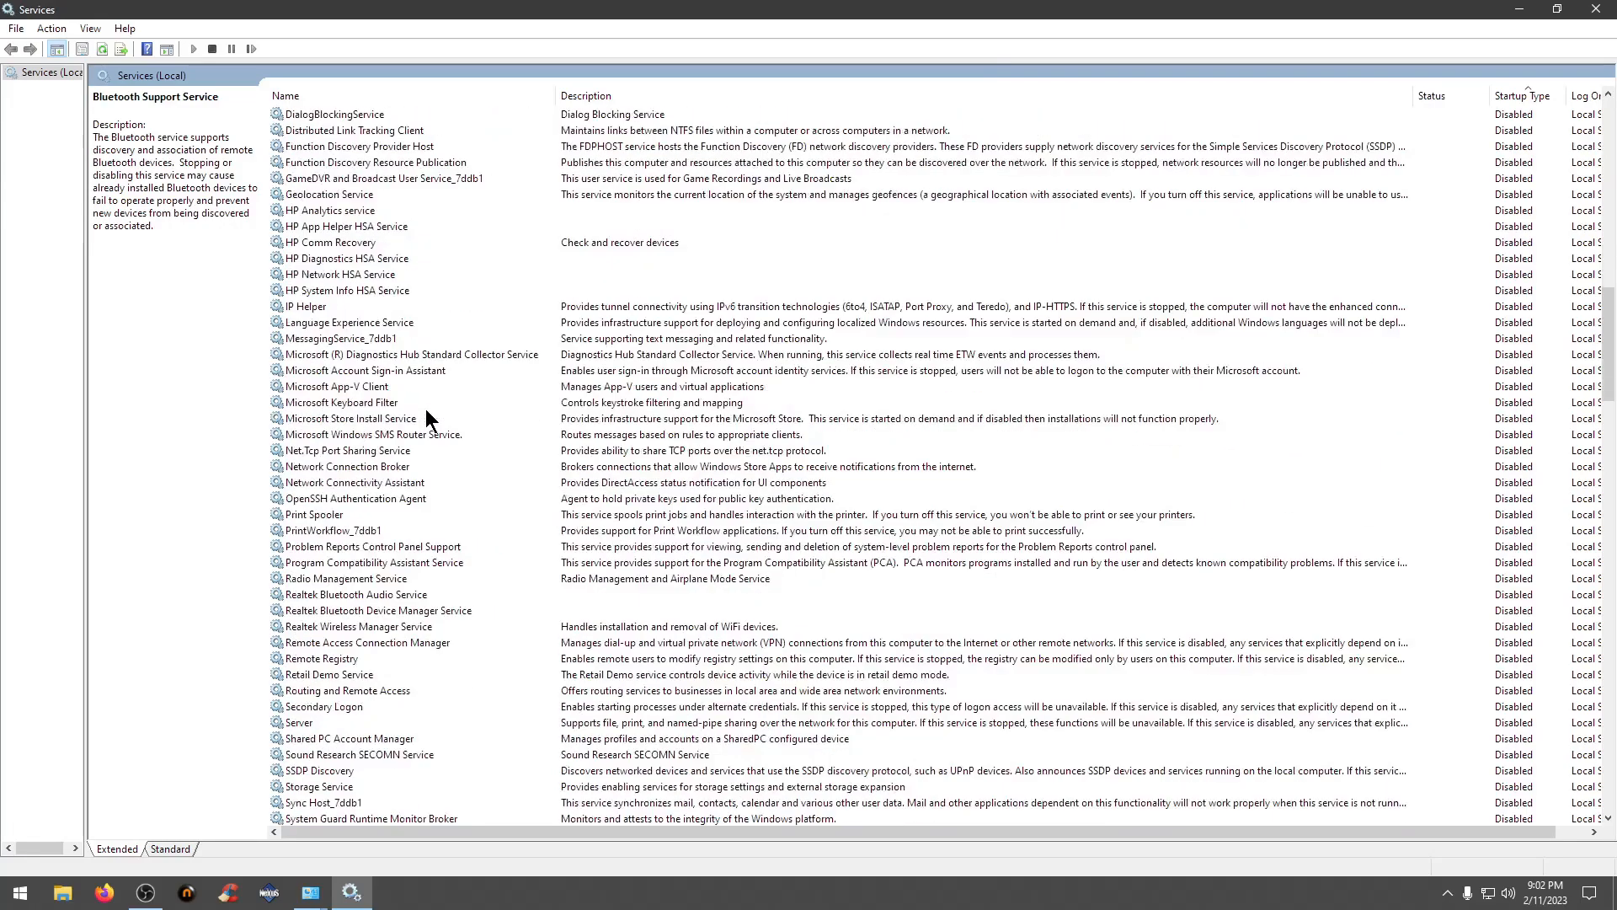
- Examine the HP services from HP Analytics service to HP System Info HSA Service, and close the Services and Administrative Tools windows
left_click(318, 215)
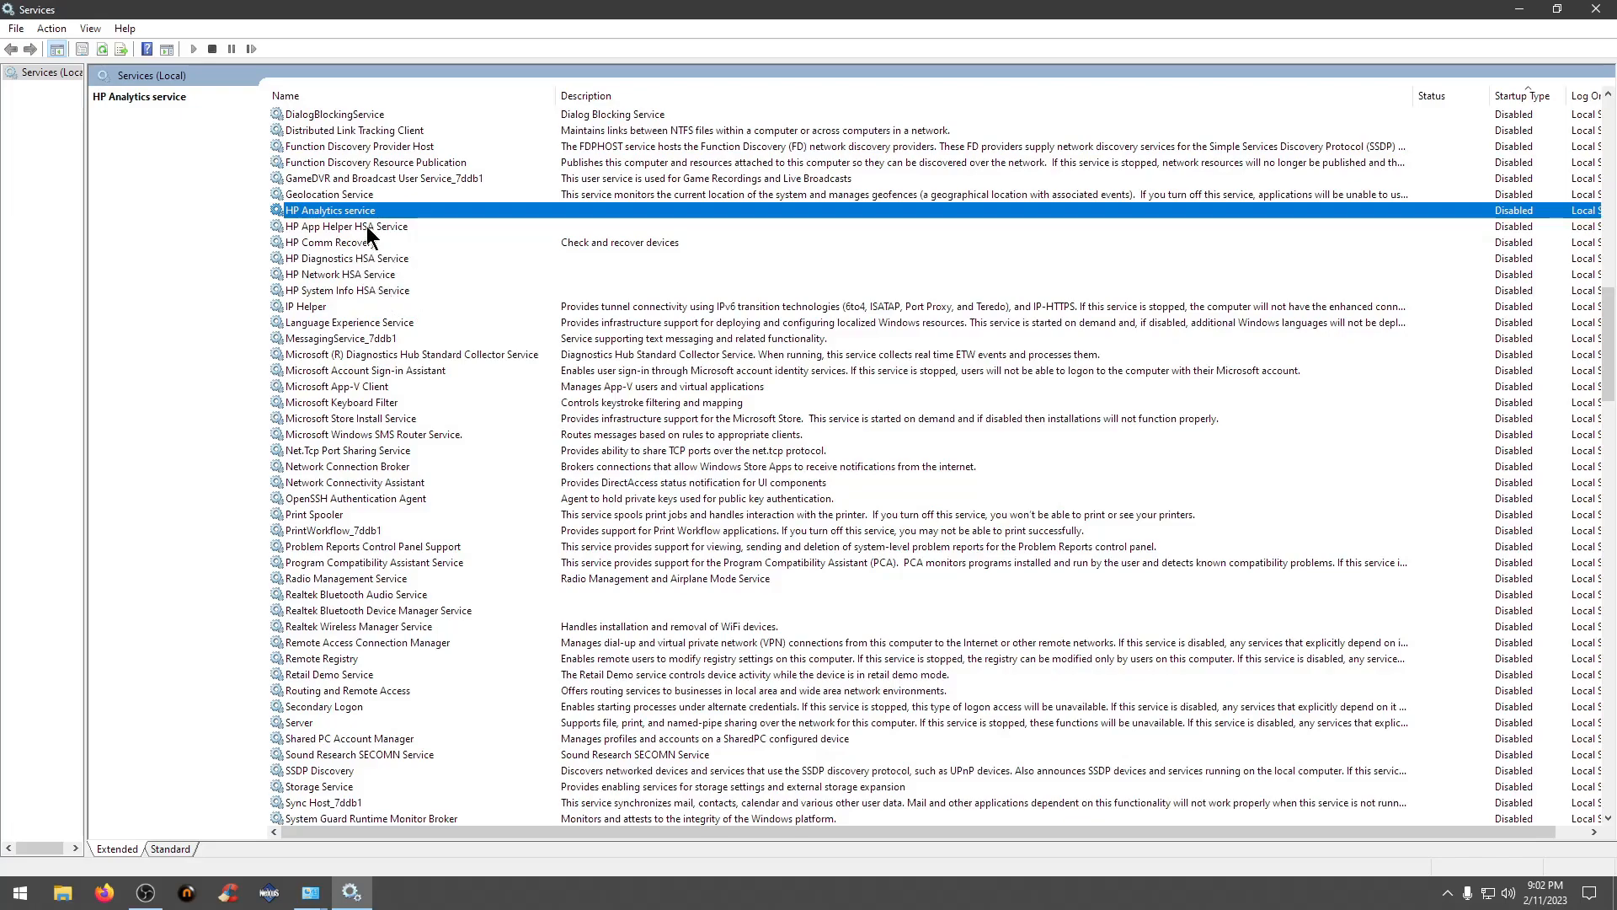
left_click(371, 290)
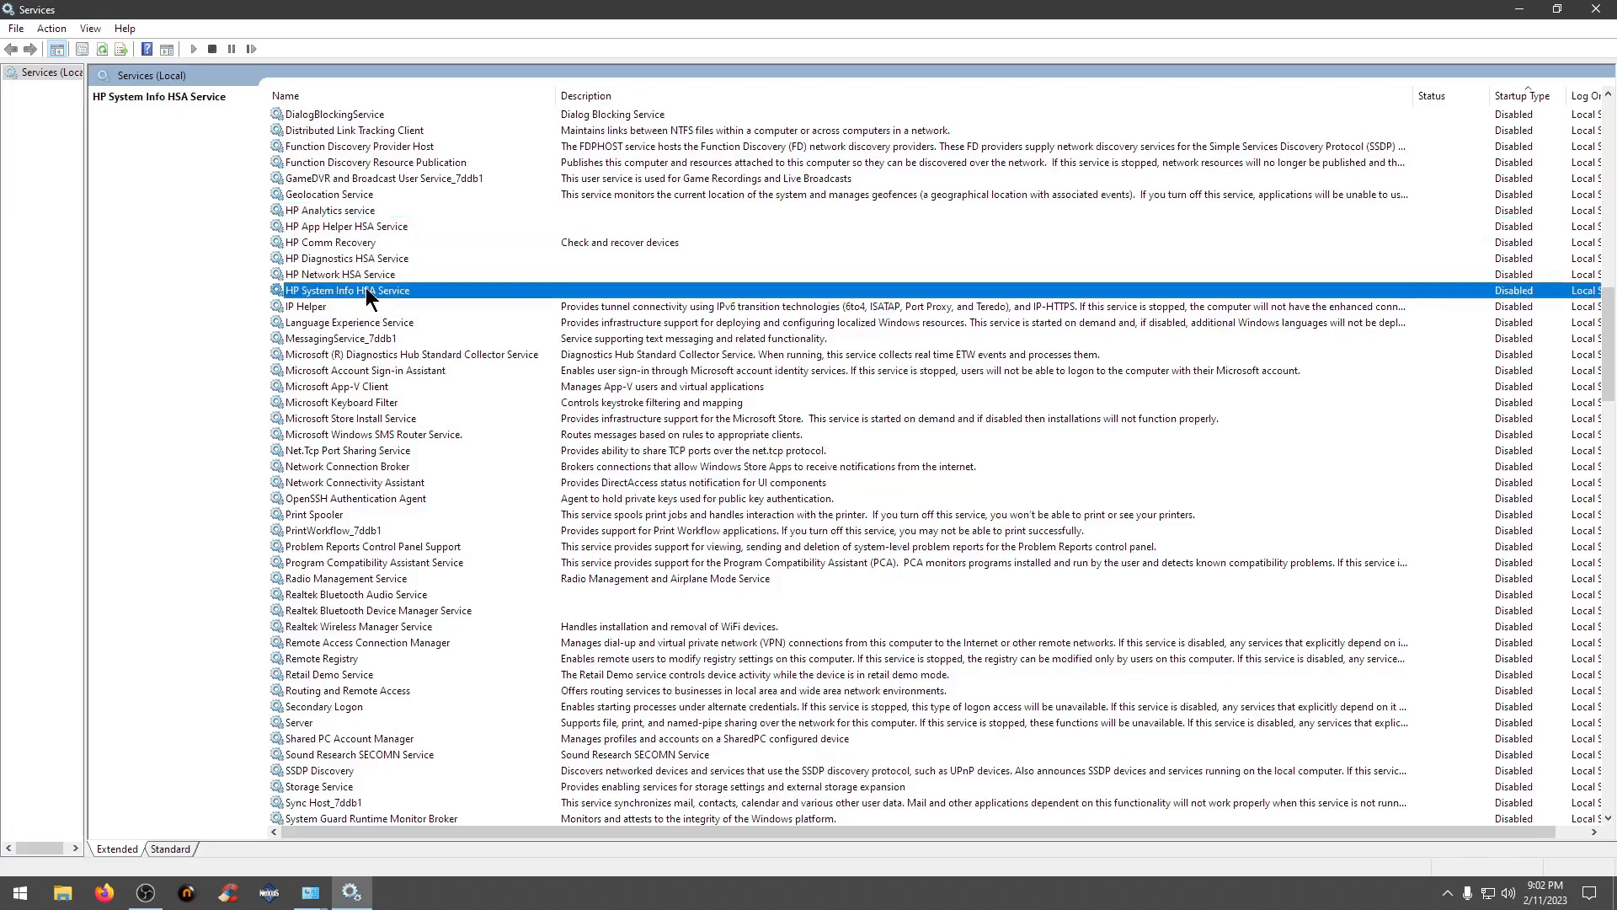
left_click(353, 212)
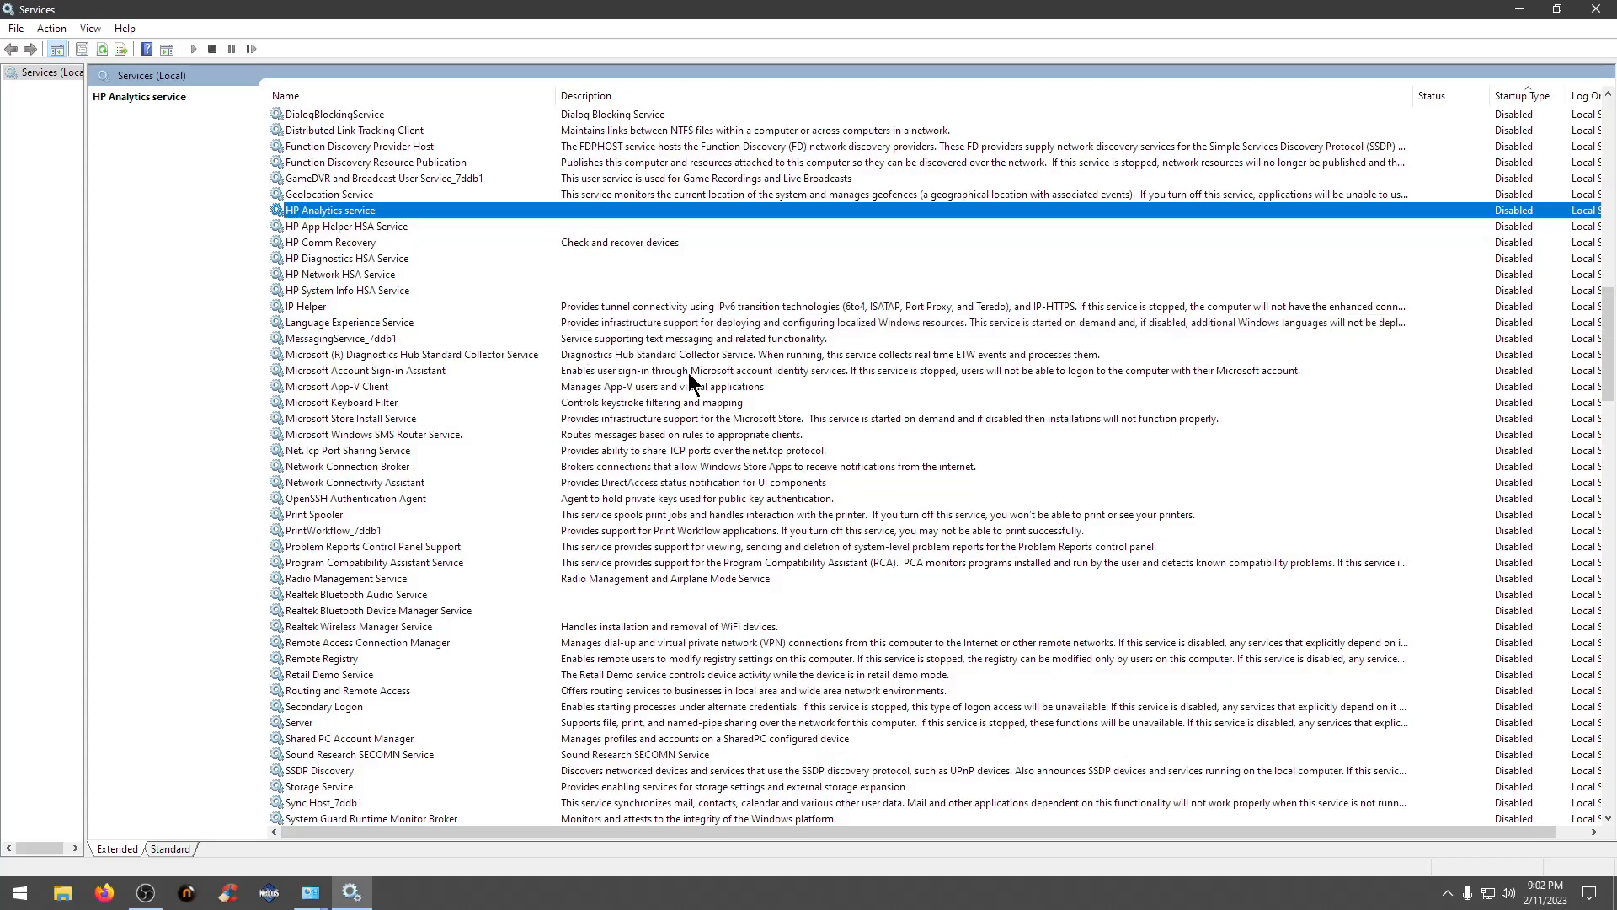
left_click(1596, 9)
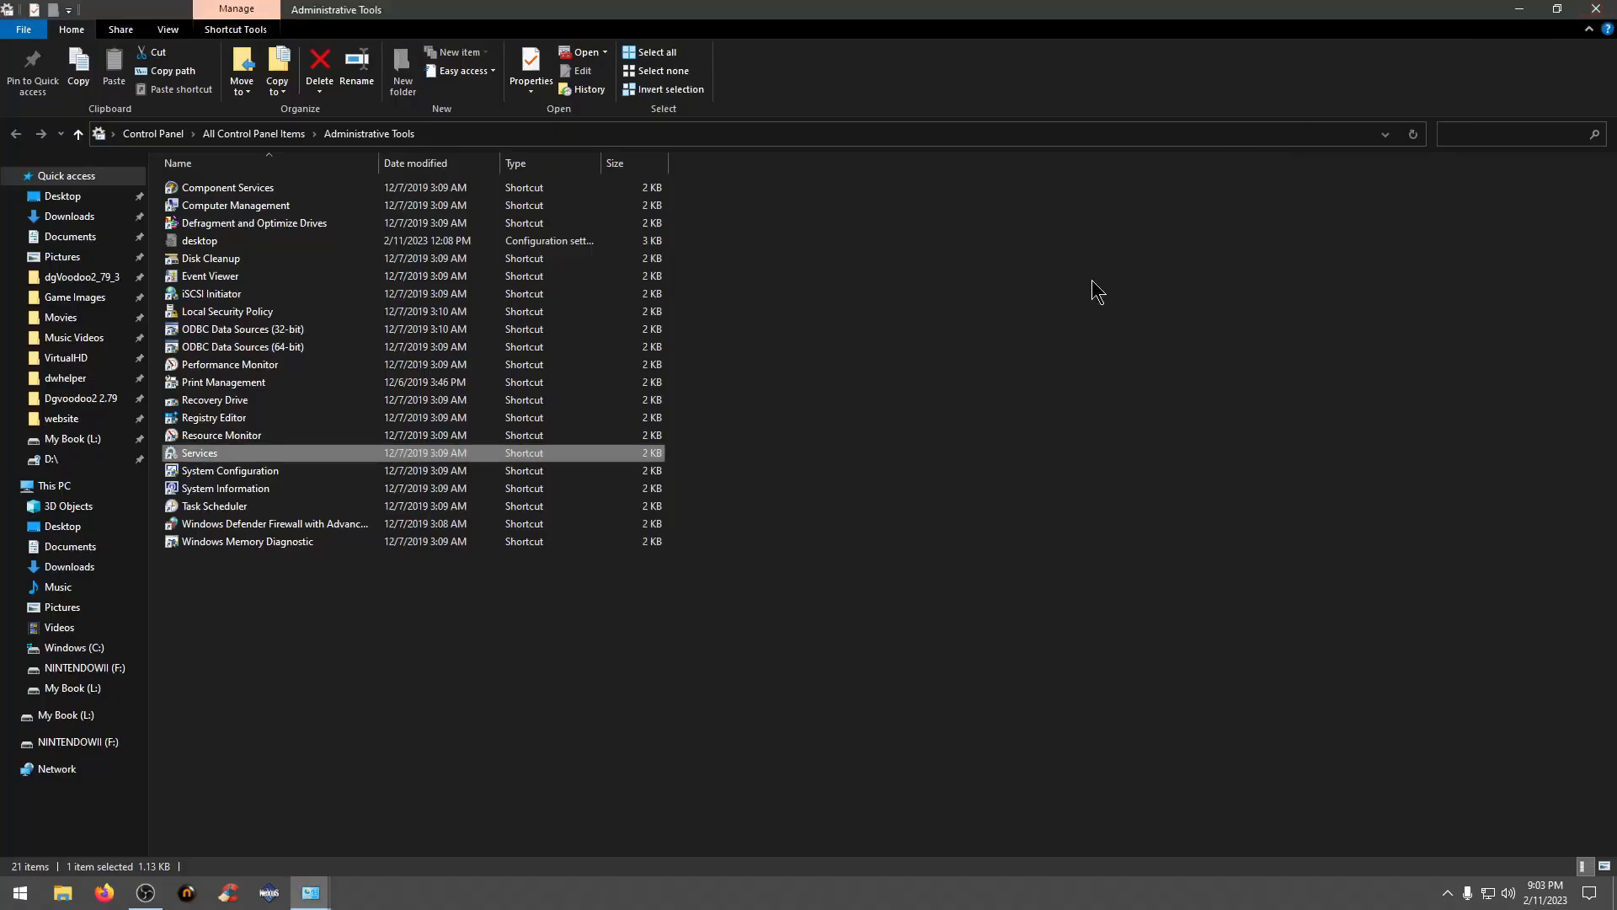
left_click(1596, 10)
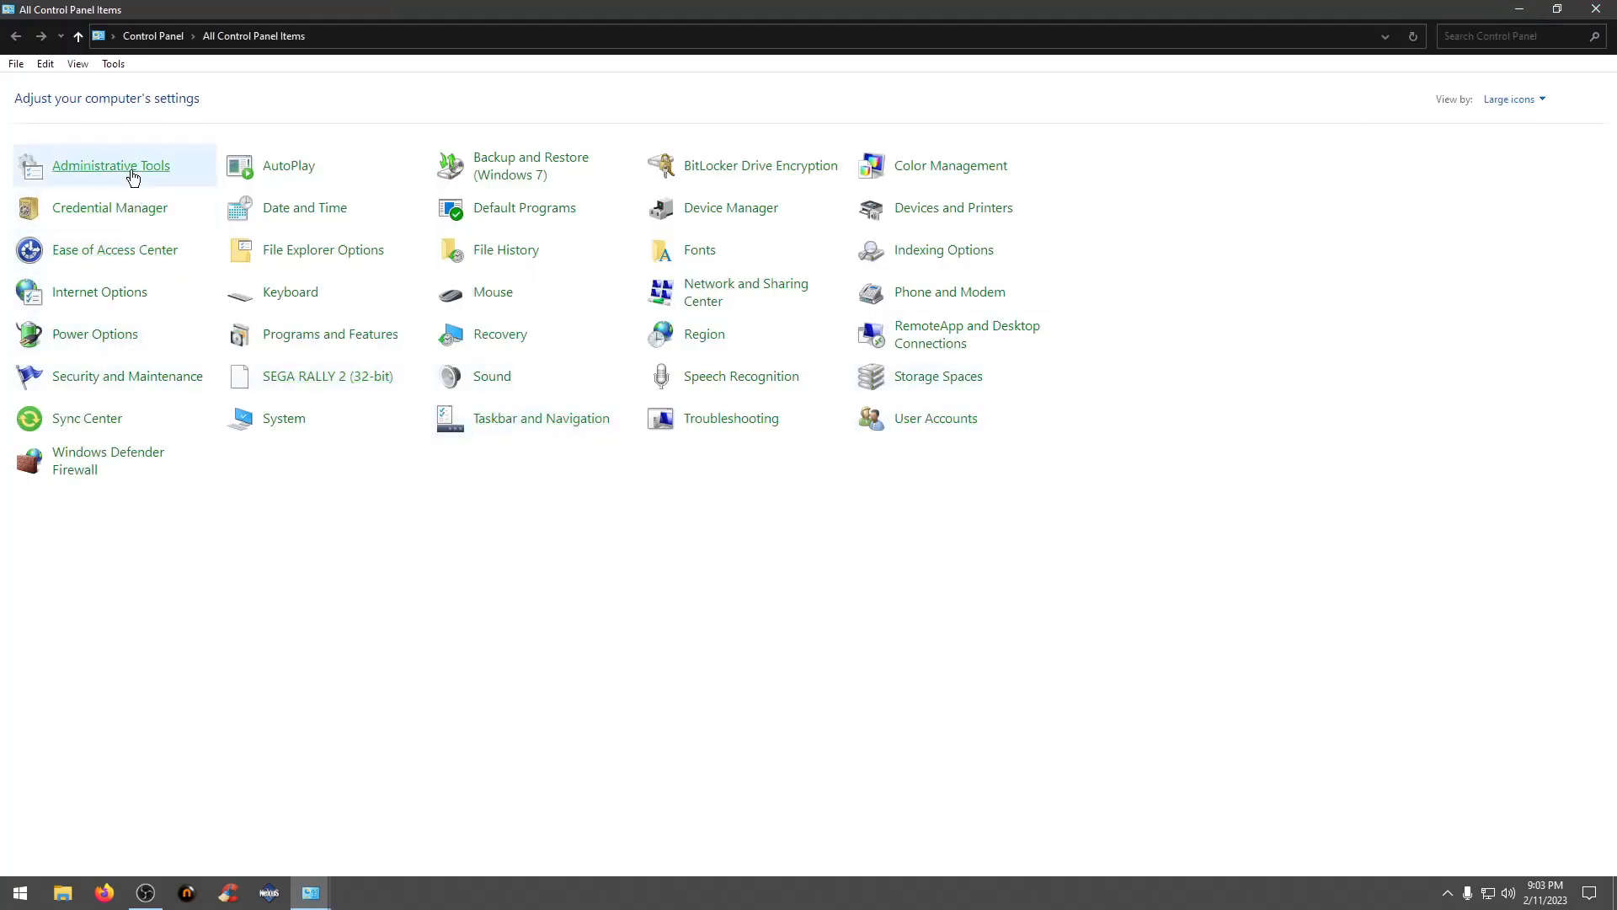
- Search for msconfig to launch System Configuration, and open Task Manager's startup list from its startup section
left_click(19, 899)
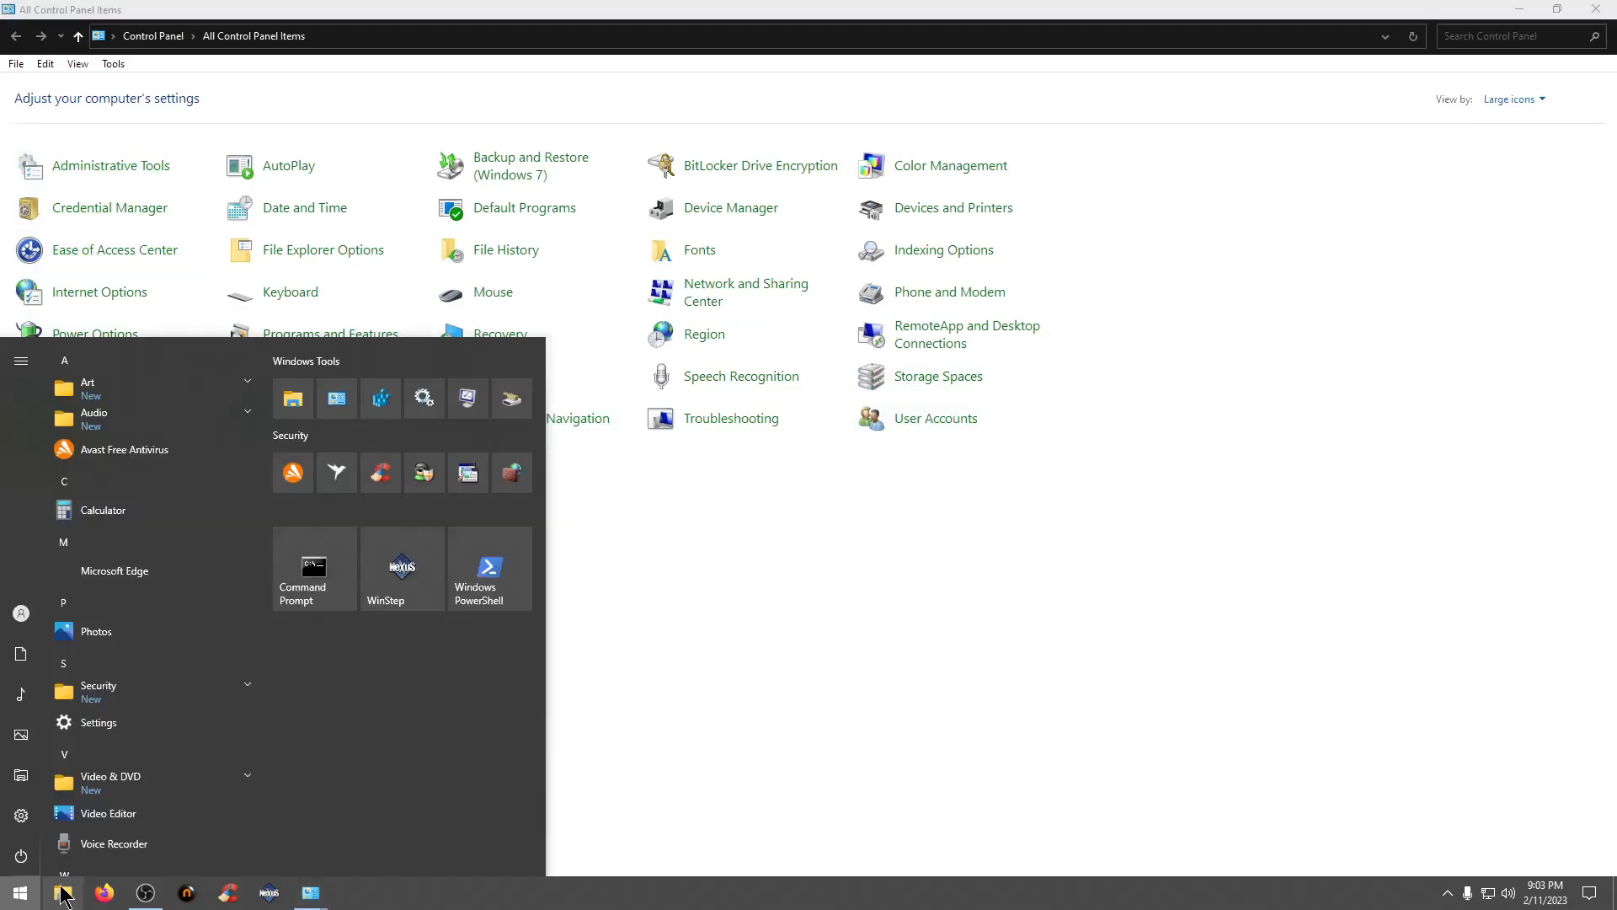
key("super+s")
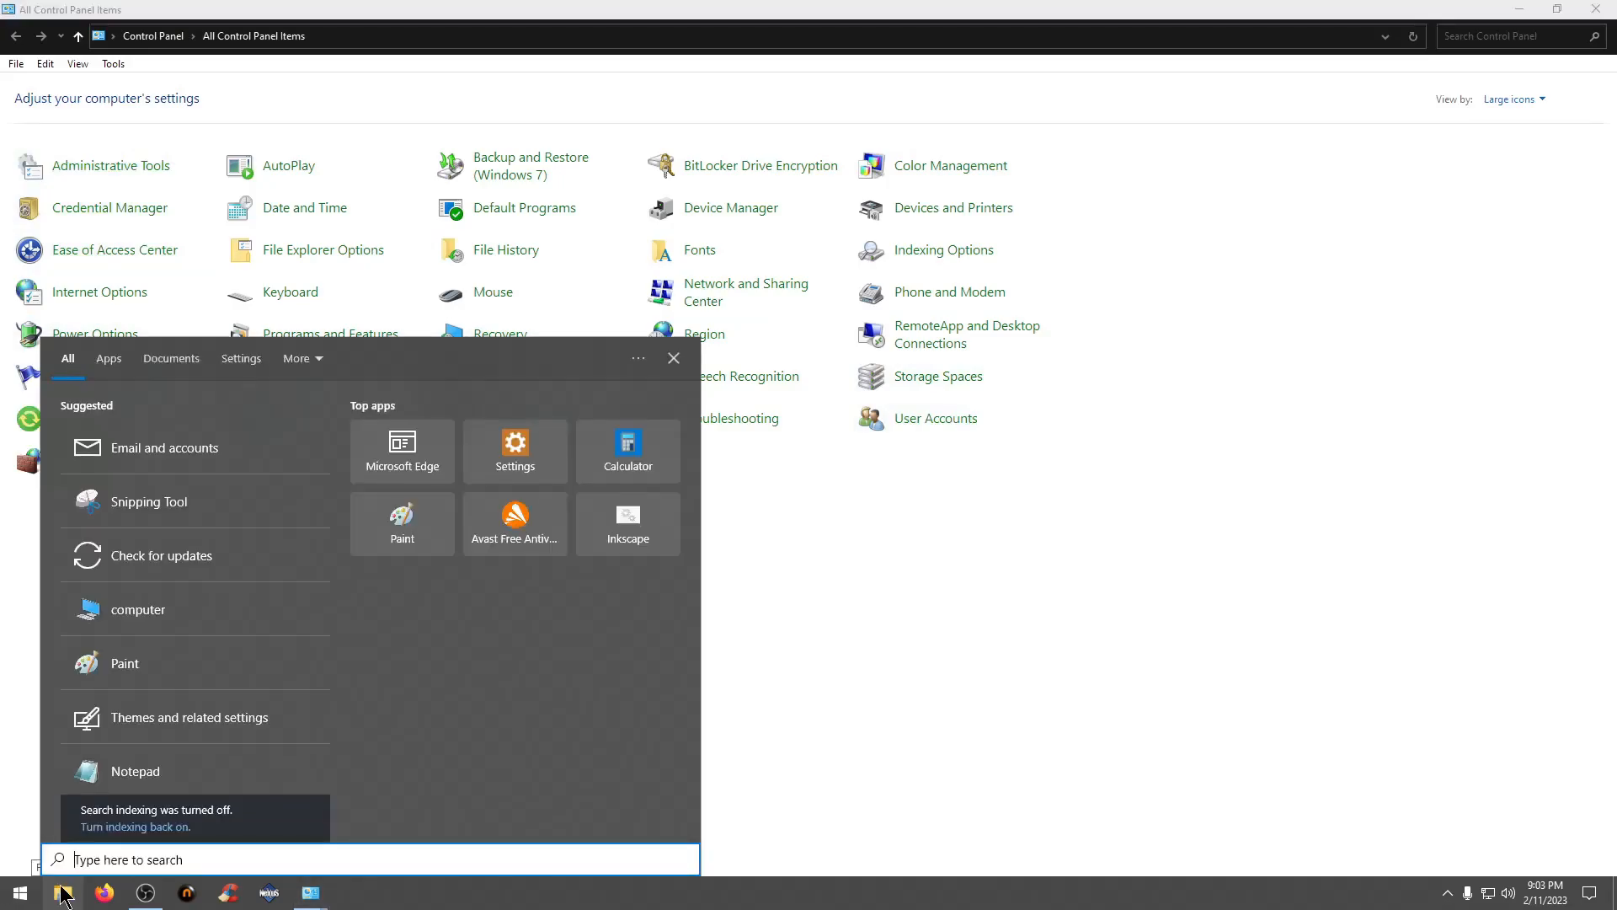
type("ms")
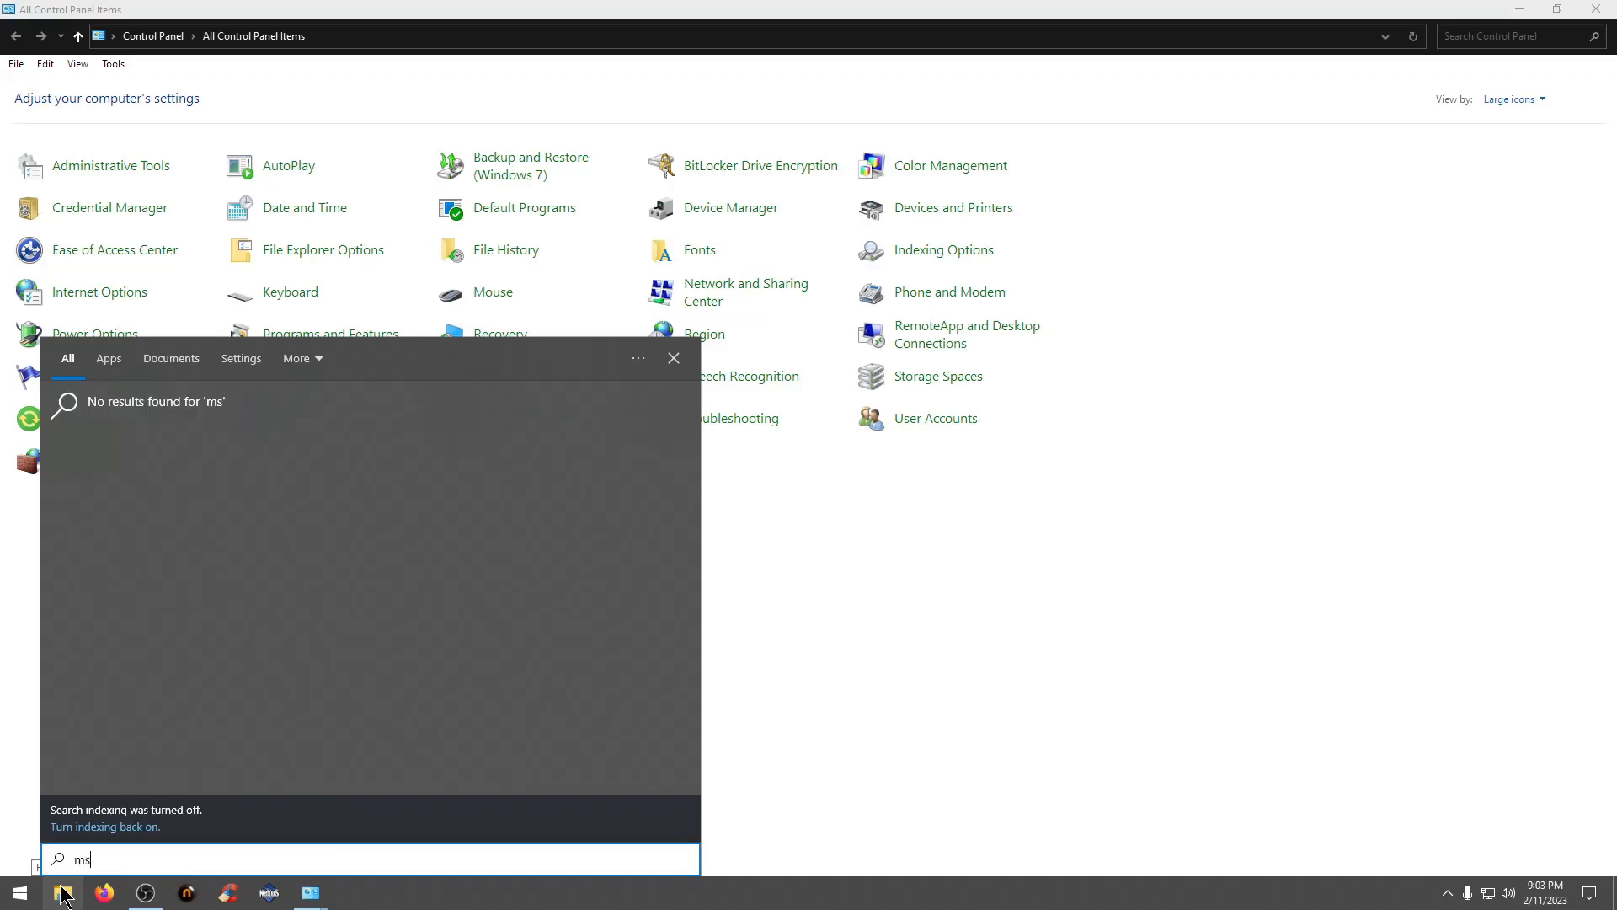
type("config")
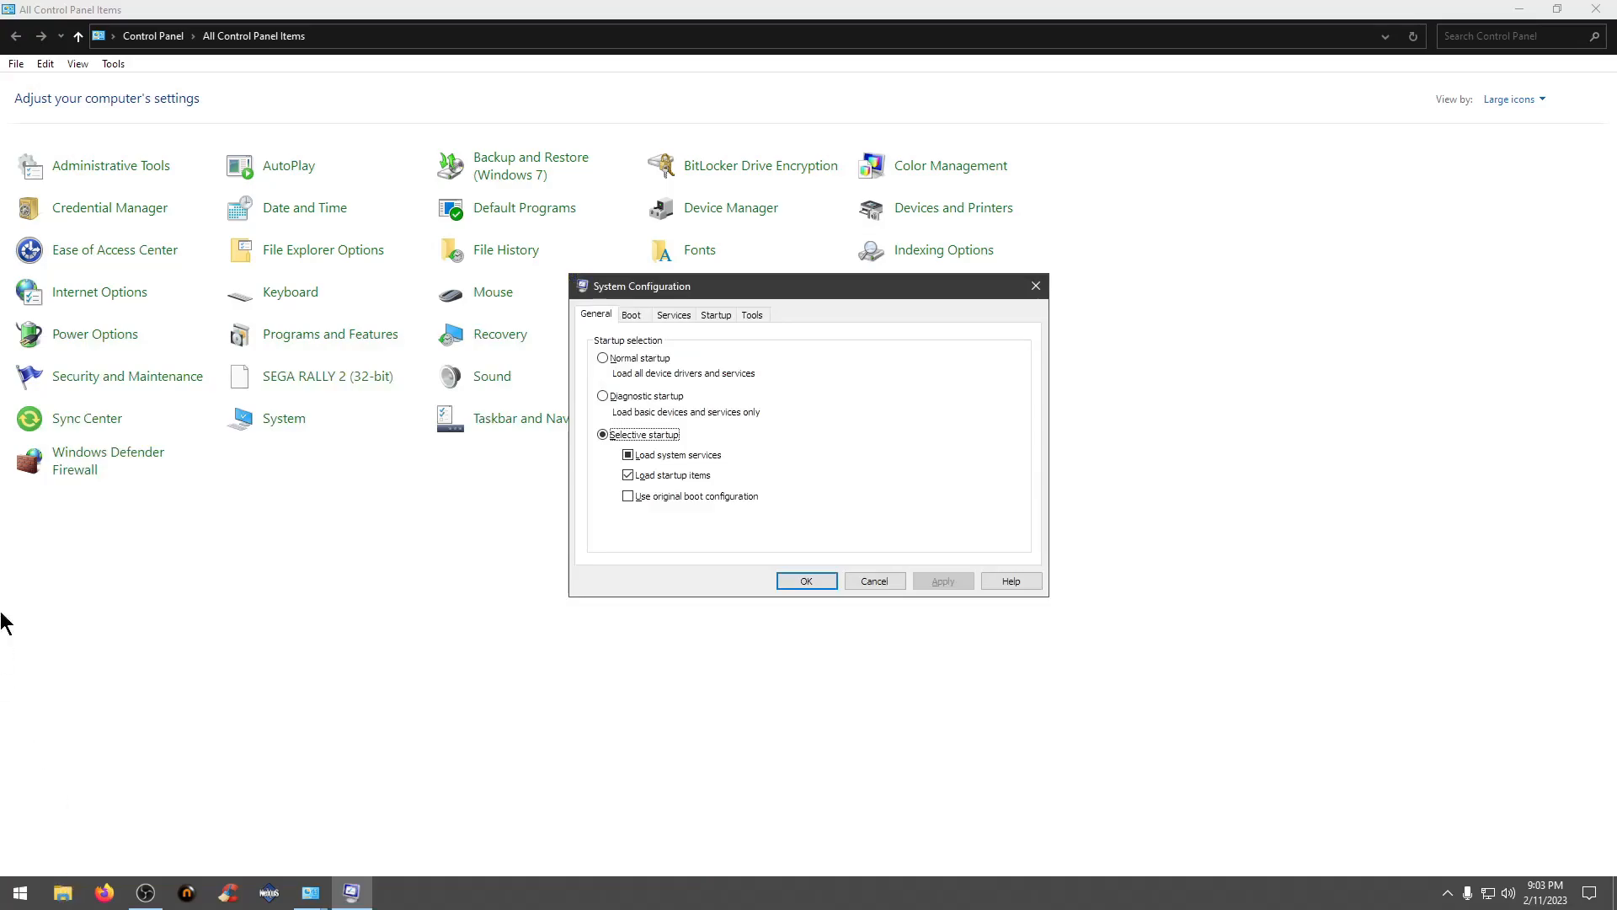
left_click(707, 318)
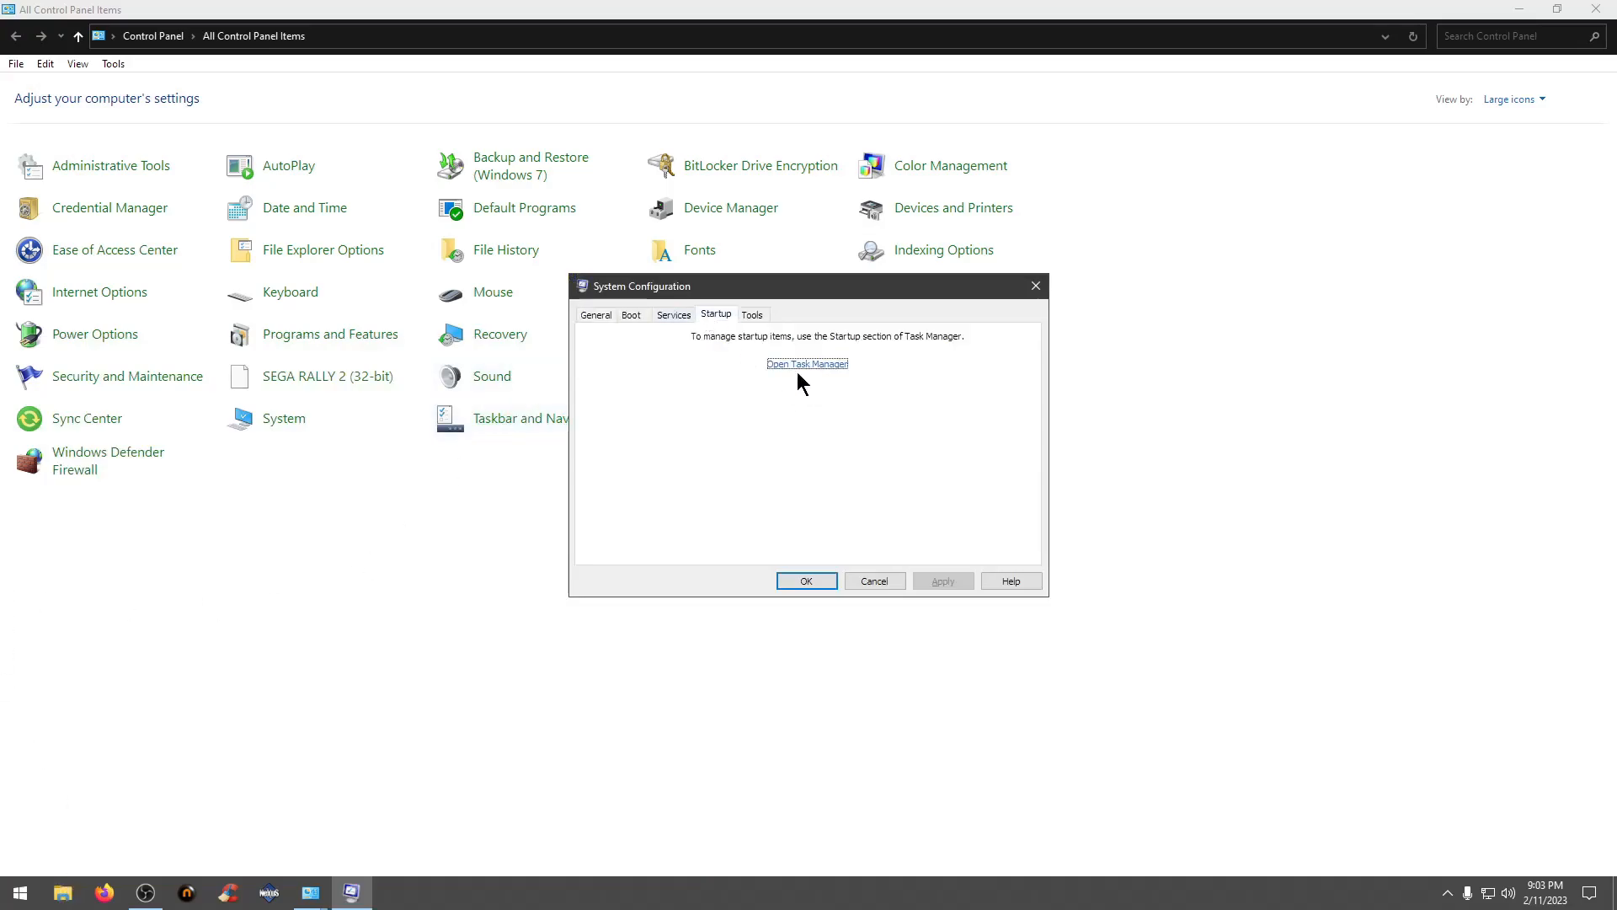
left_click(811, 366)
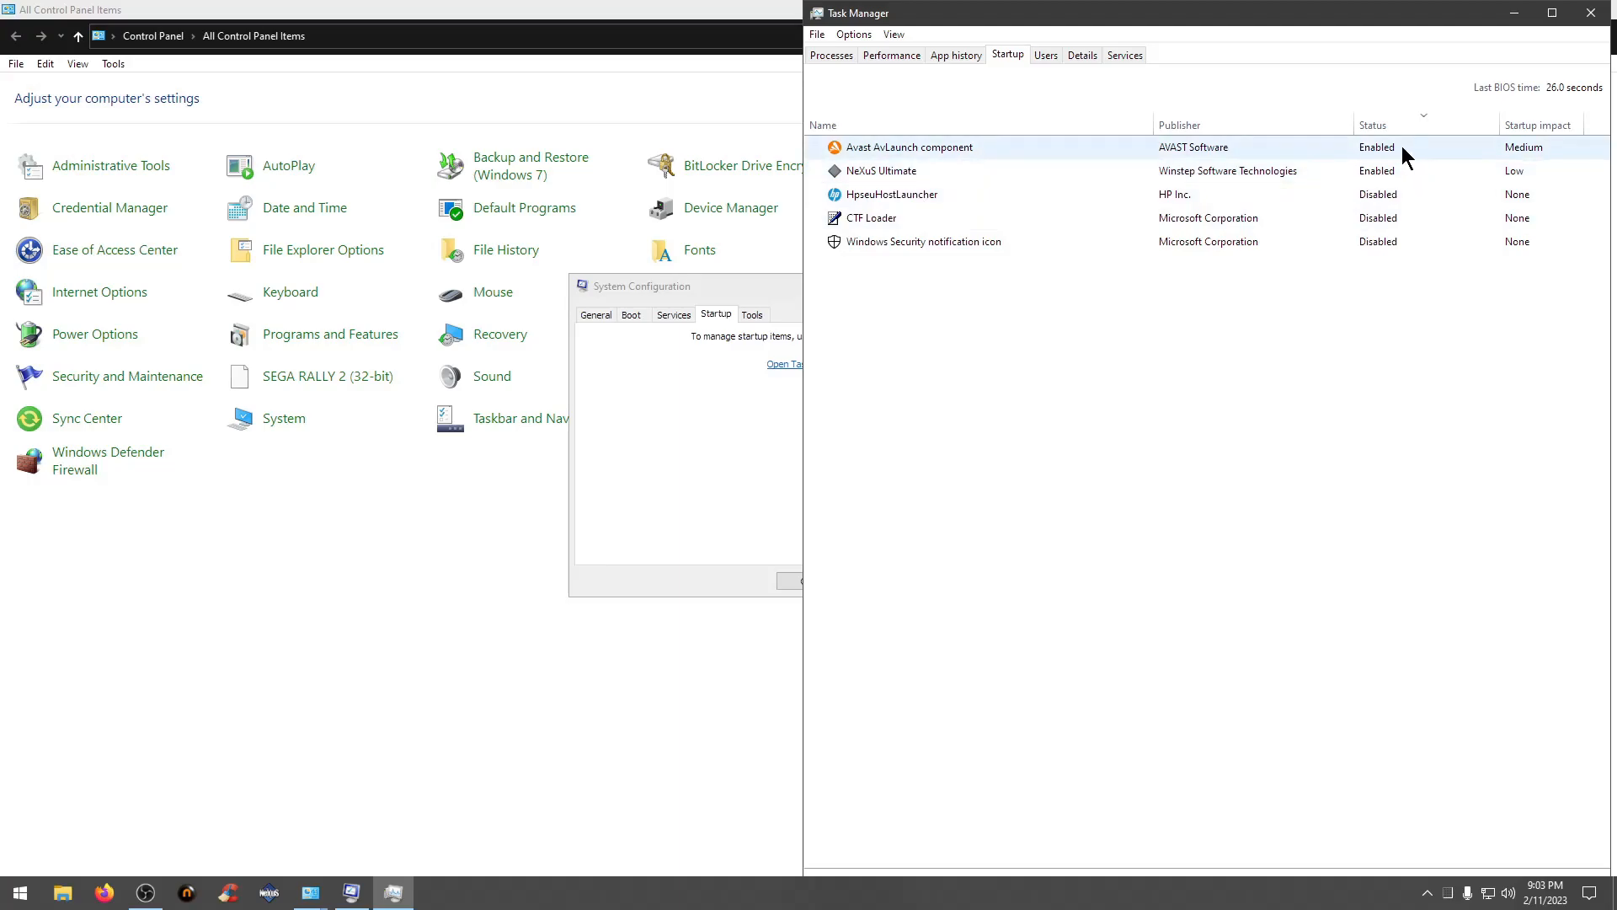
- Check the options available for the NeXuS Ultimate startup item and dismiss them without choosing any
left_click(903, 172)
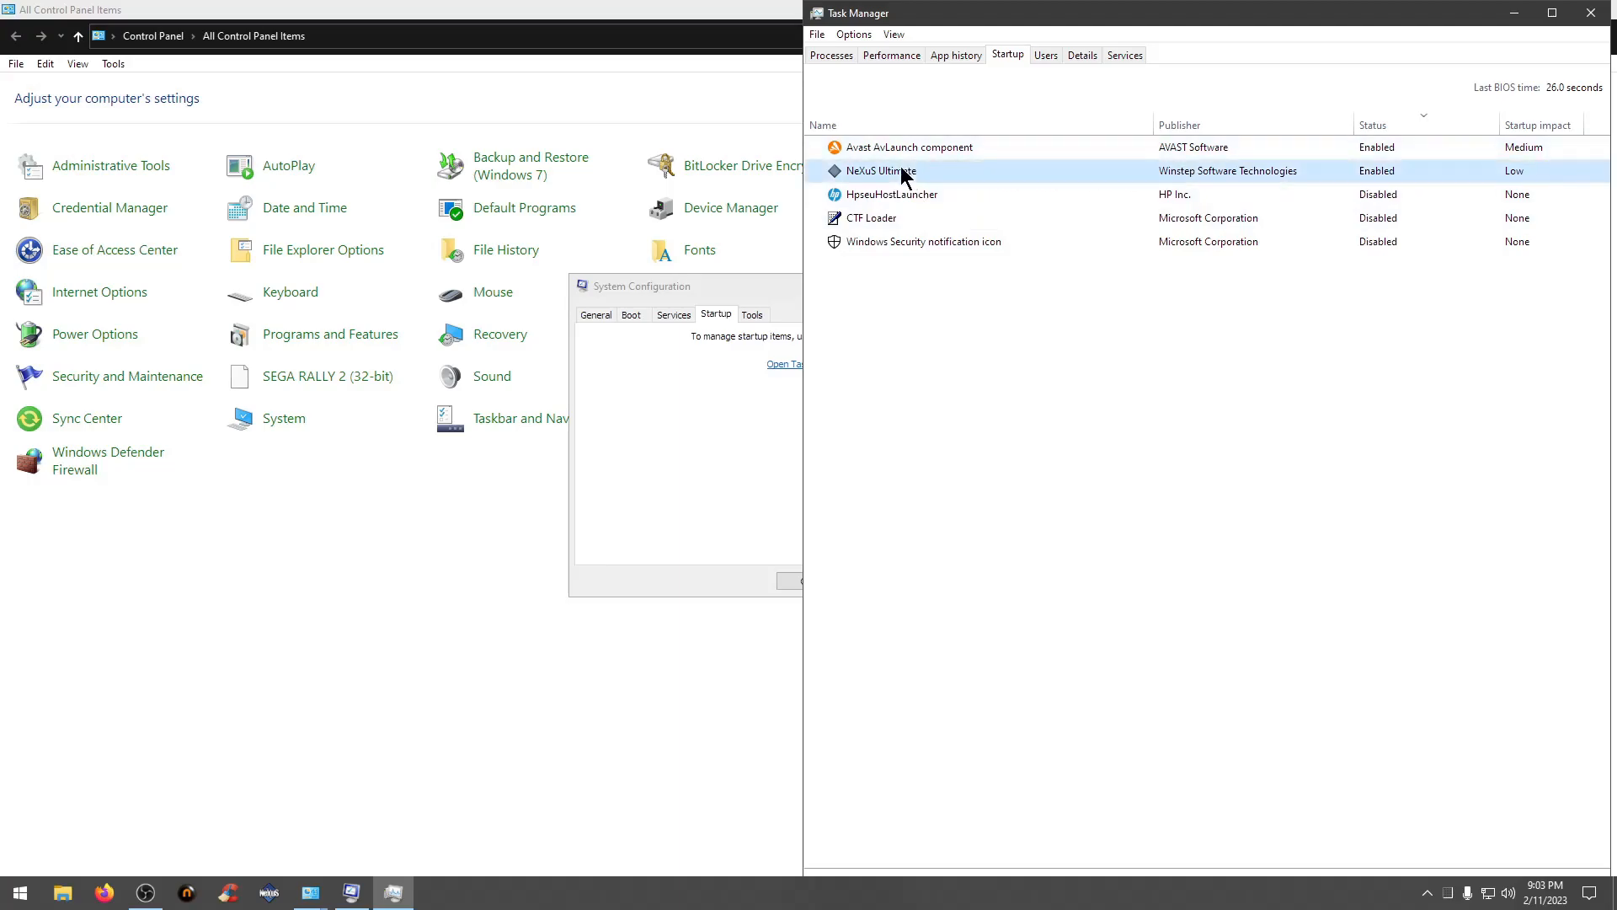
right_click(903, 173)
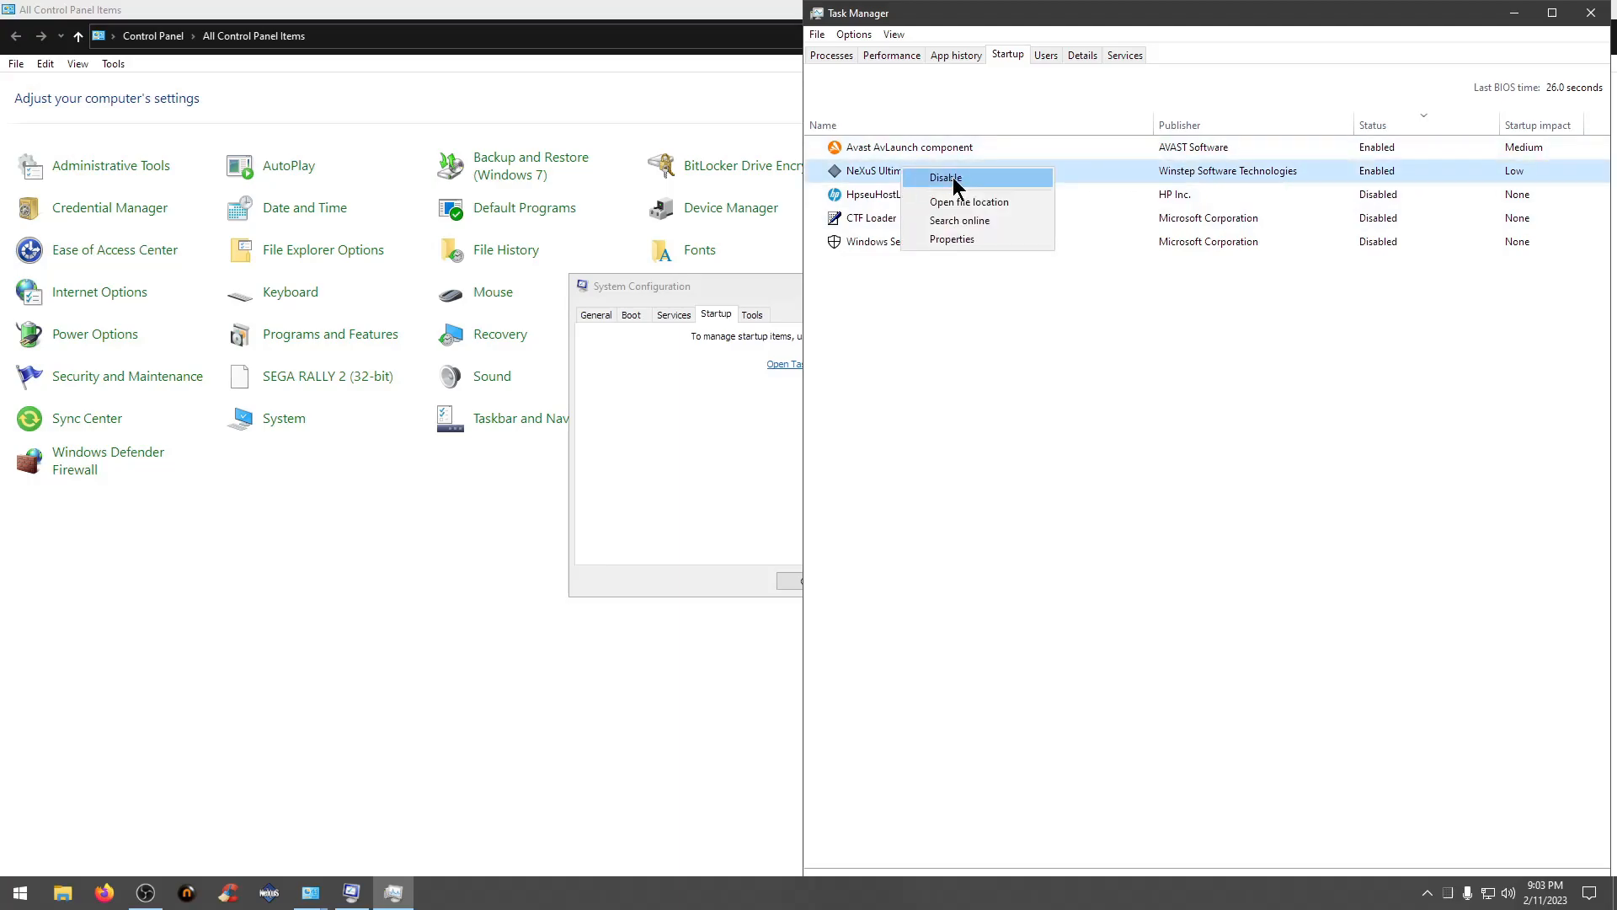
left_click(953, 352)
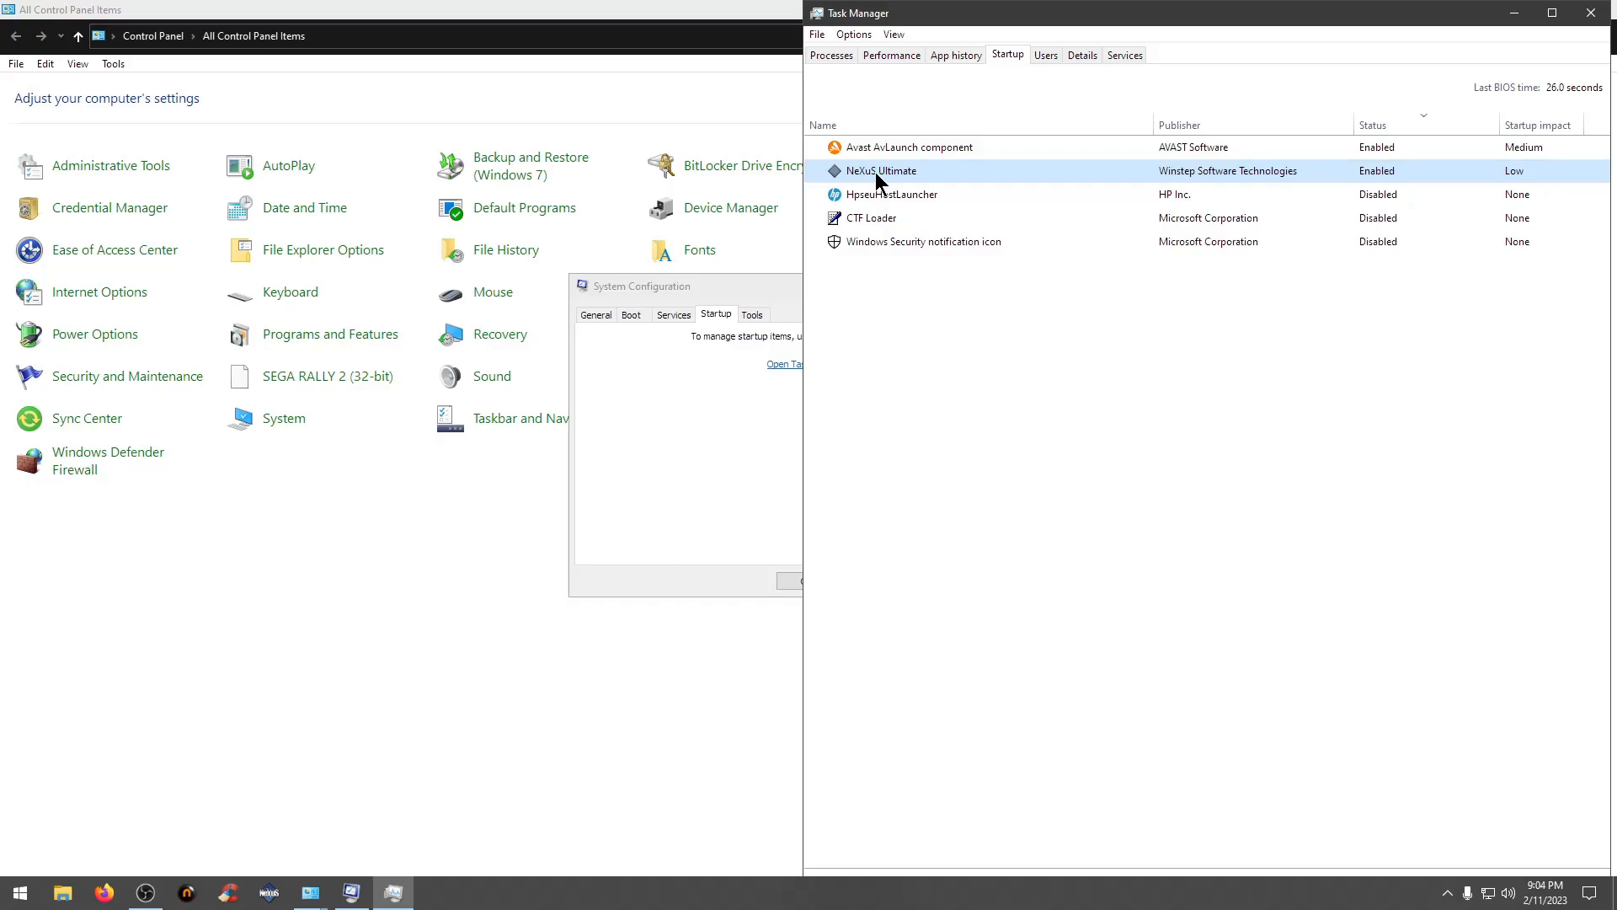
- Close Task Manager, System Configuration and Control Panel without changing any startup settings
left_click(1584, 21)
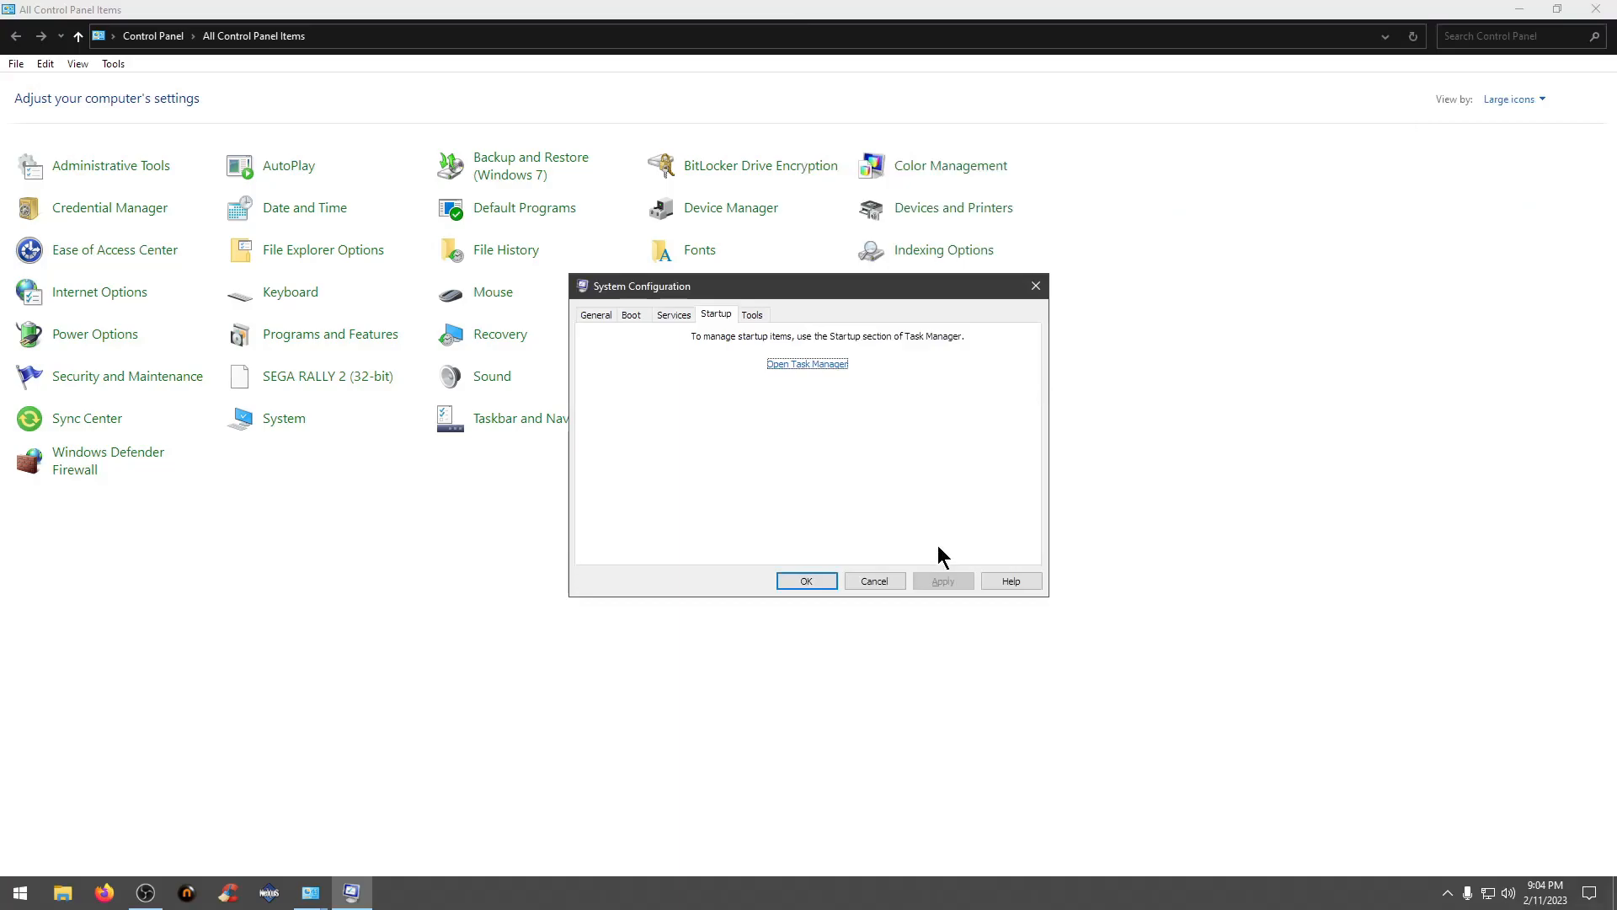
left_click(876, 580)
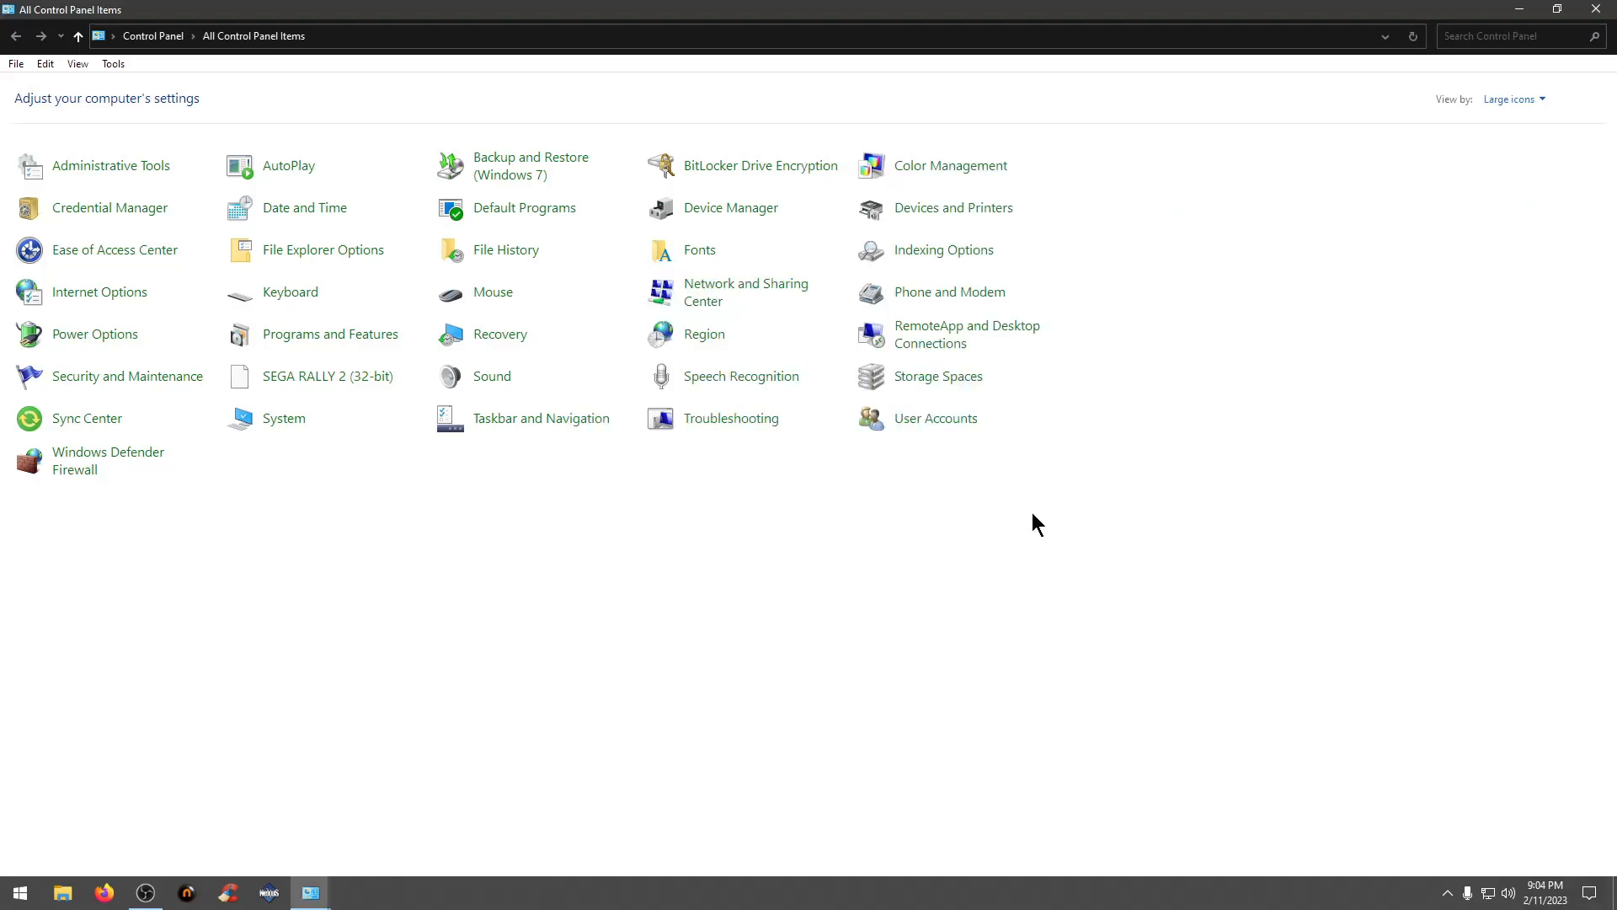
left_click(1596, 9)
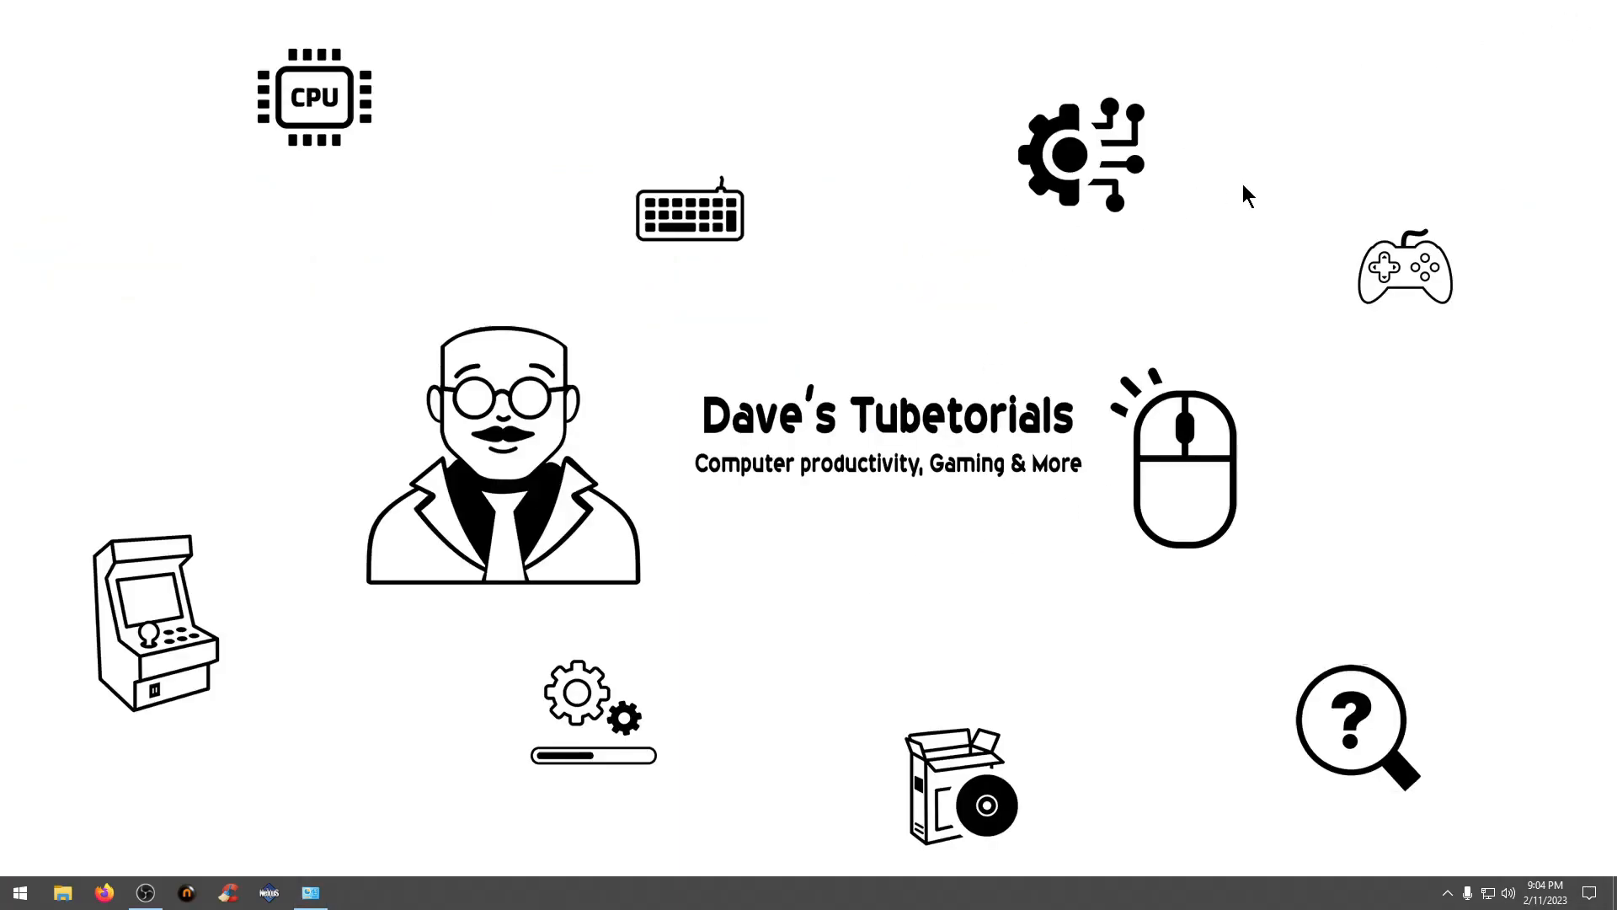